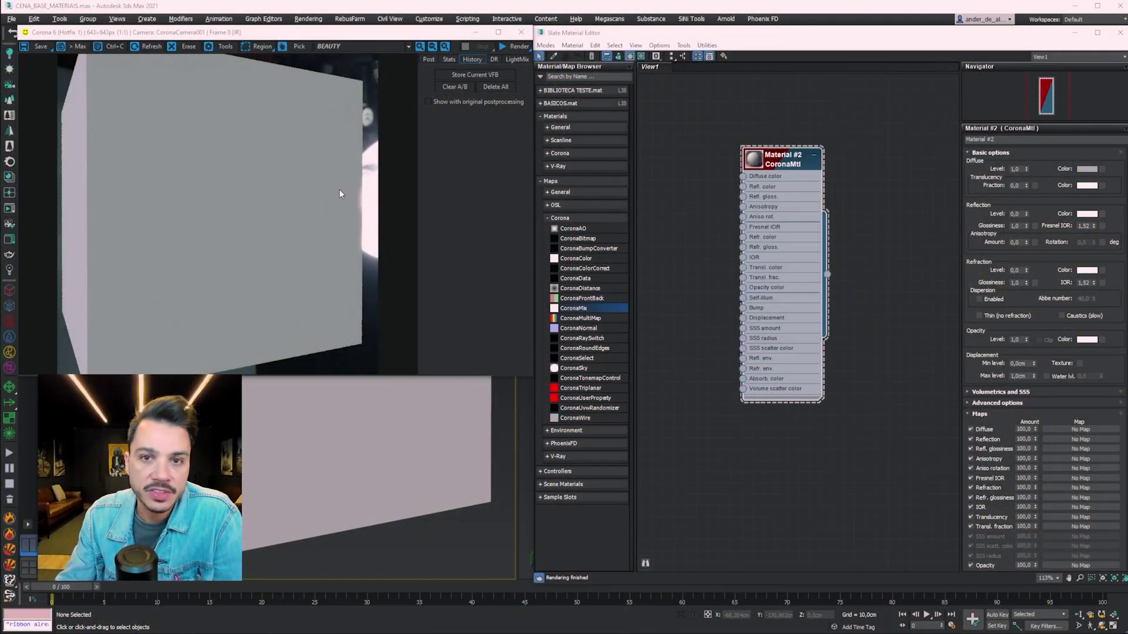
Move the Material #2 node right and down, leaving its diffuse at grey 128, 128, 128
mouse_move(787, 159)
mouse_down()
mouse_move(816, 131)
mouse_move(825, 142)
mouse_up()
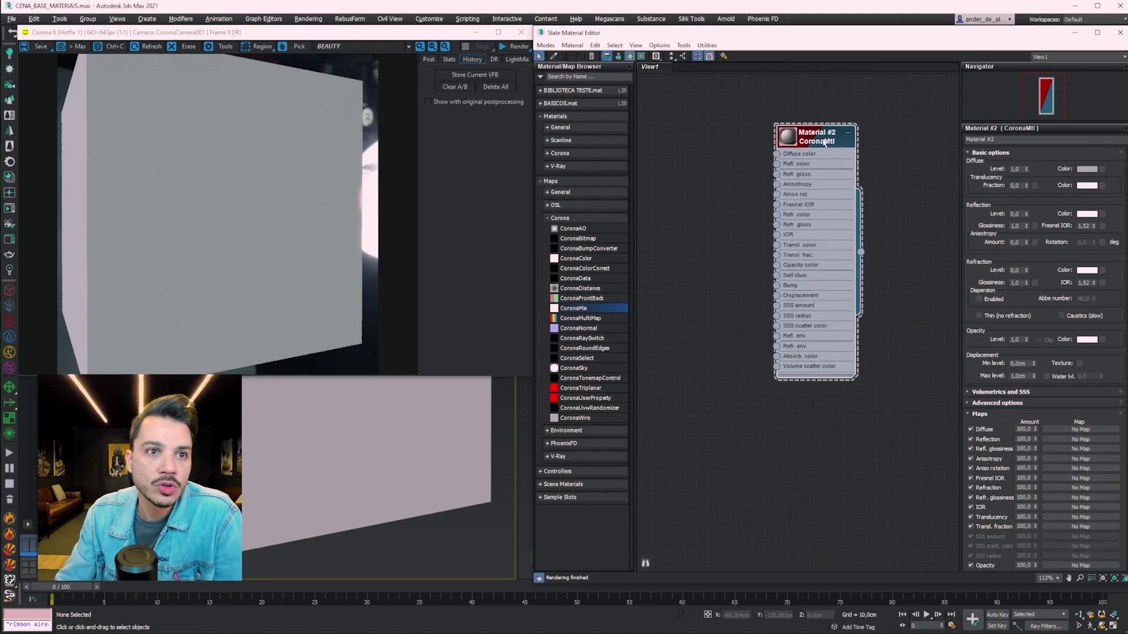
click(519, 48)
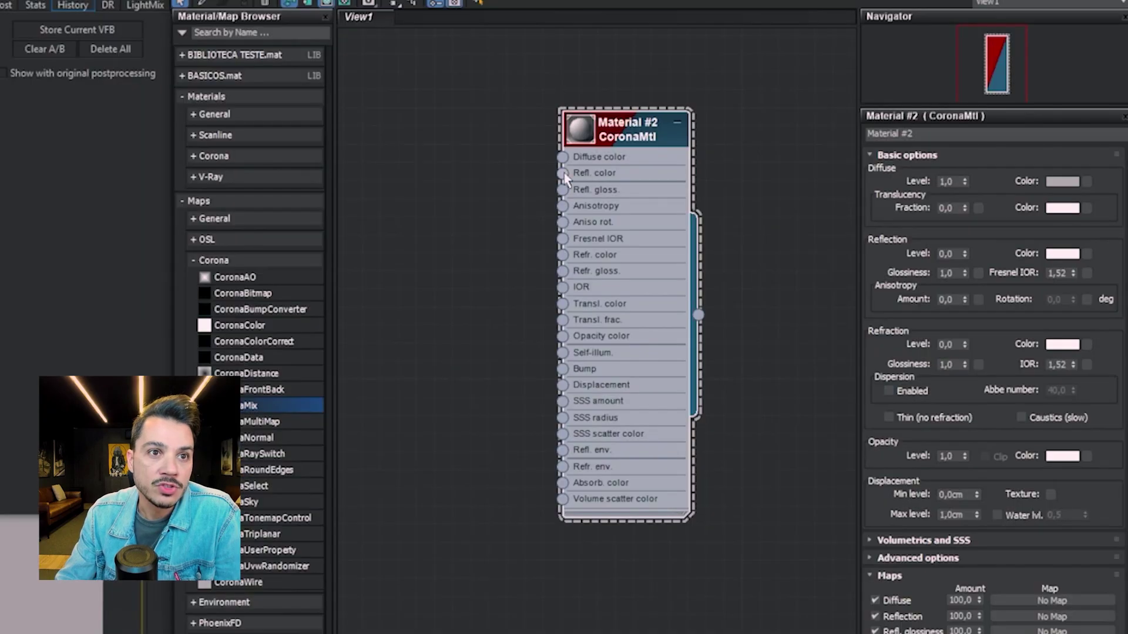
click(1065, 184)
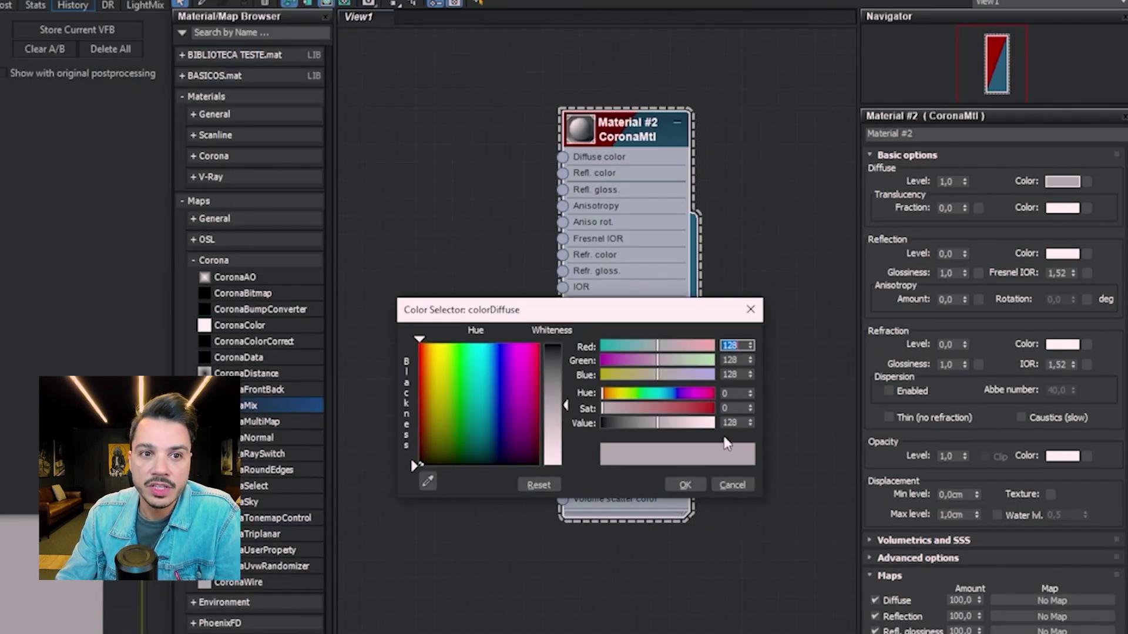
click(737, 487)
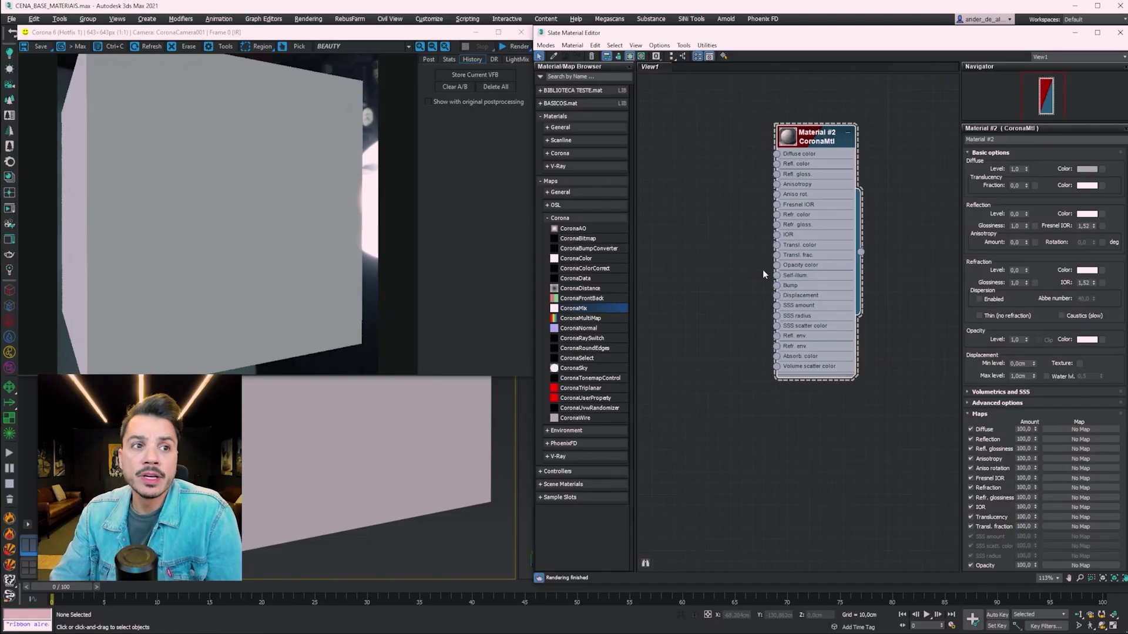
click(564, 217)
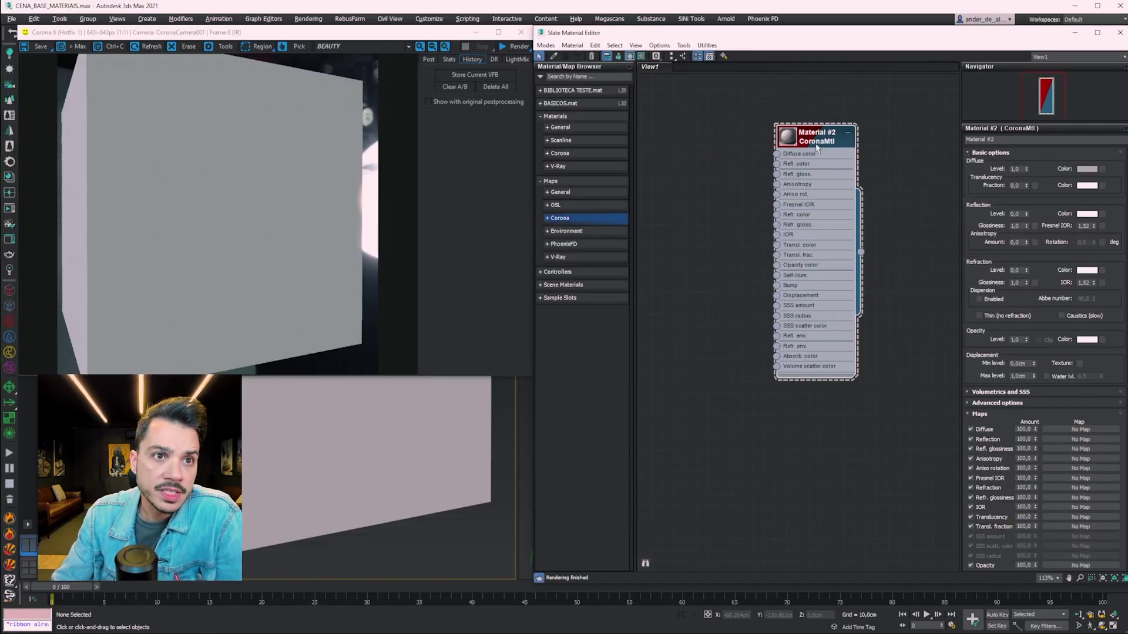
drag(820, 143, 866, 176)
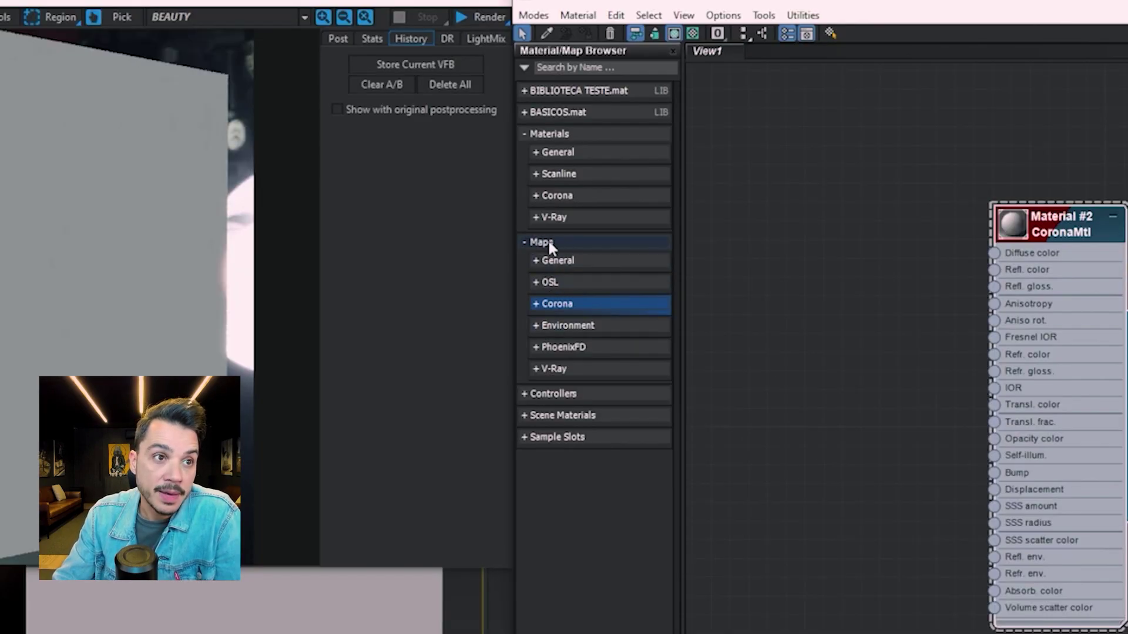
click(550, 306)
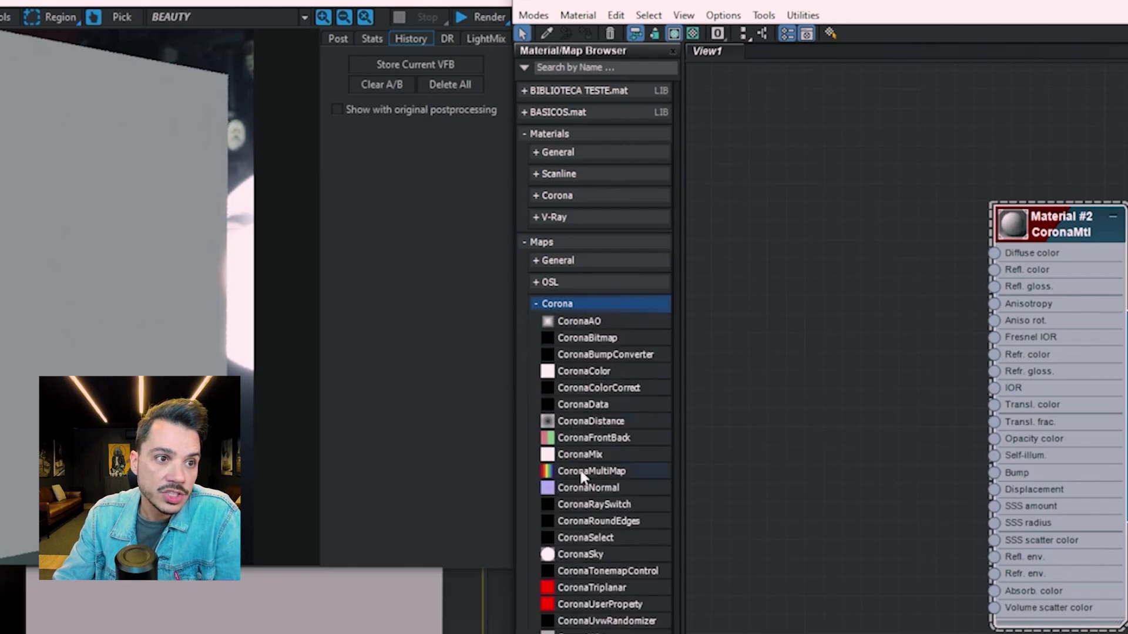
Wire a new CoronaMix map, Map #15, into Material #2's diffuse colour with its operation set to Mix
drag(931, 274, 705, 206)
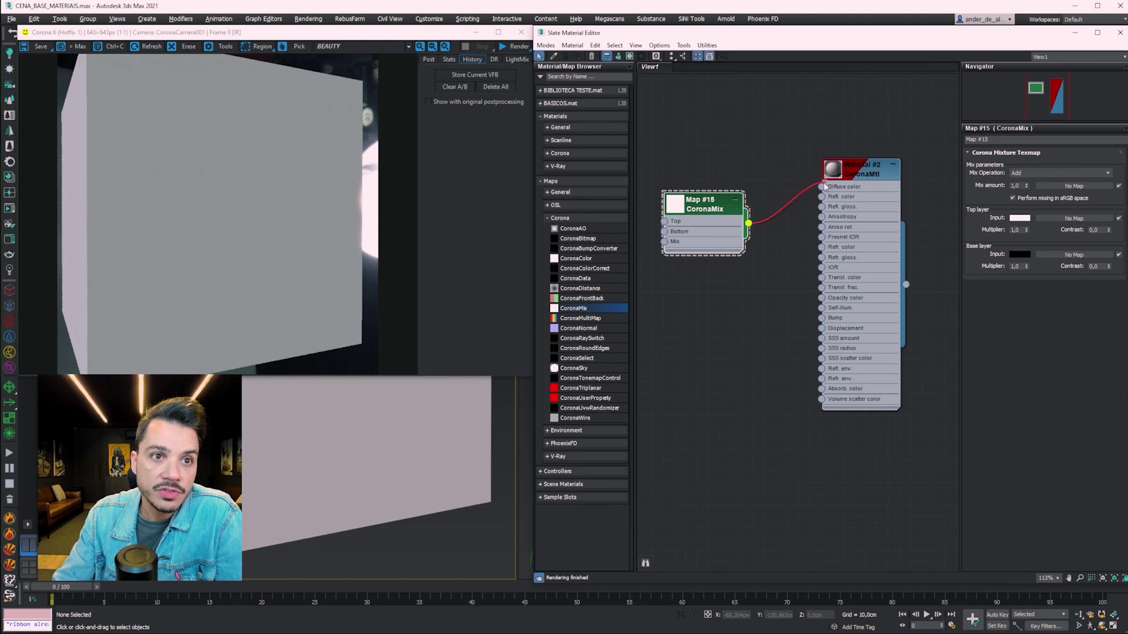
drag(720, 205, 731, 183)
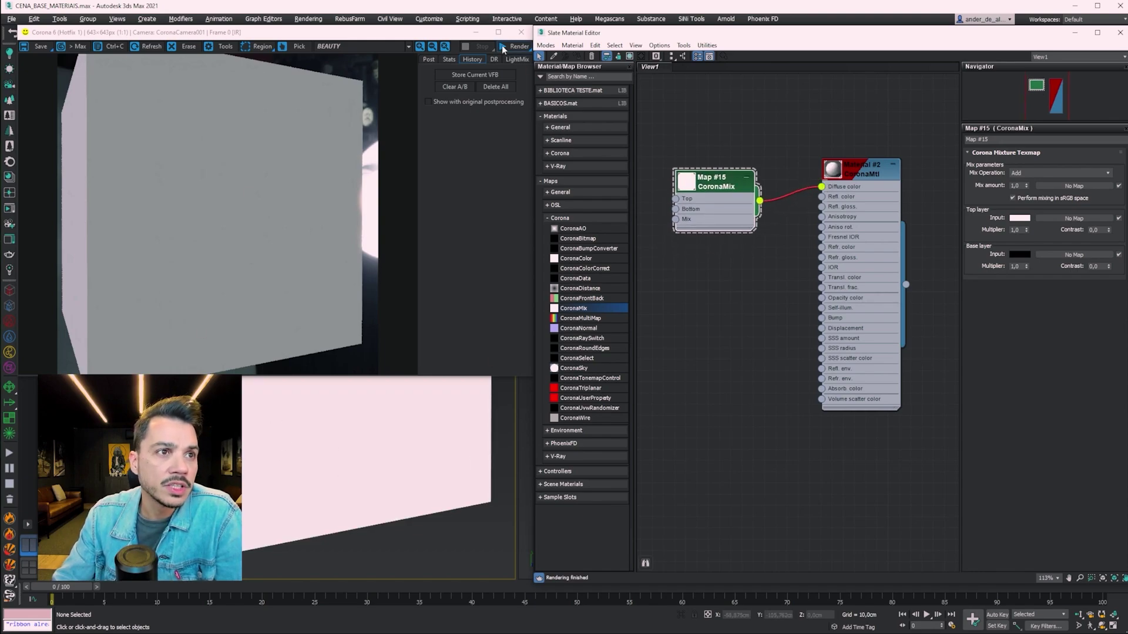
click(510, 60)
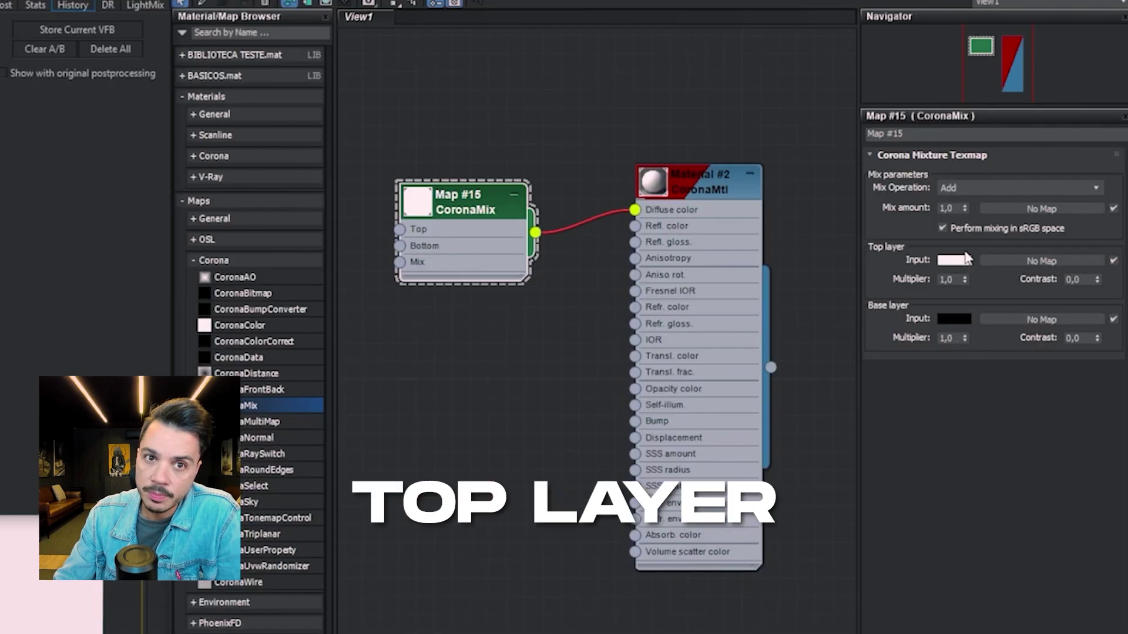
click(967, 188)
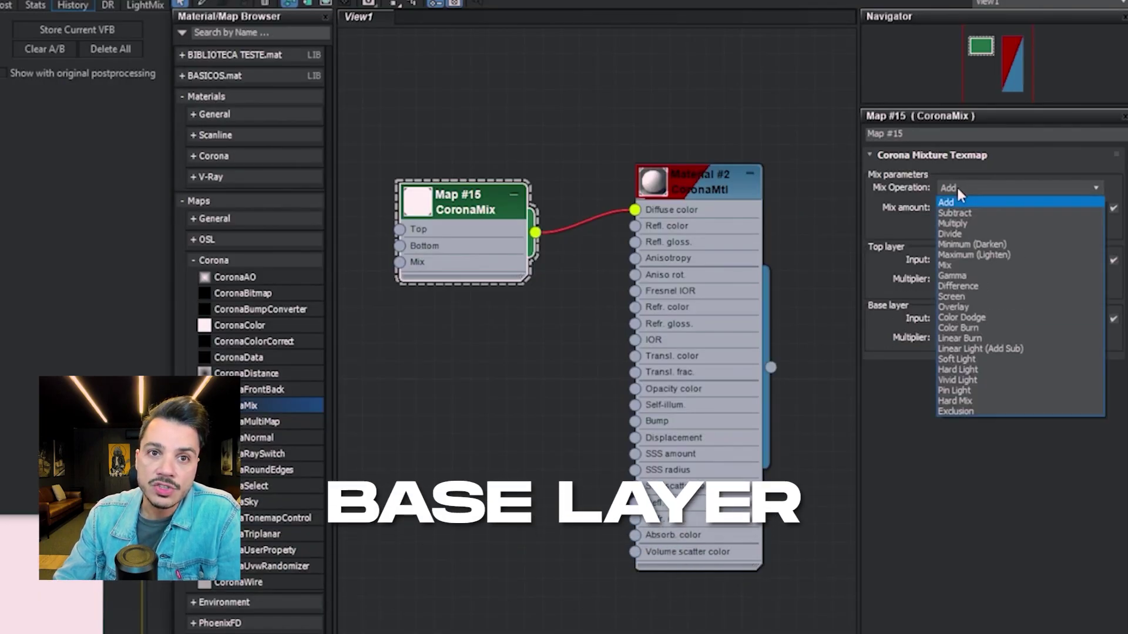
click(948, 265)
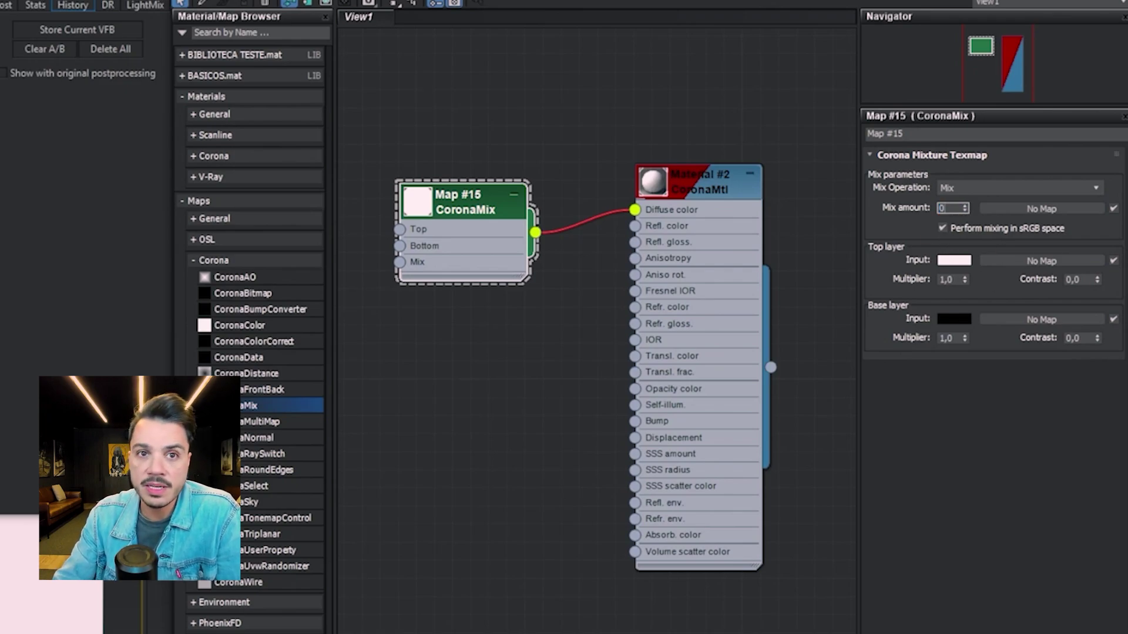
Set the mix amount to 0, check the black interactive render, then restore the amount to 1
key(Return)
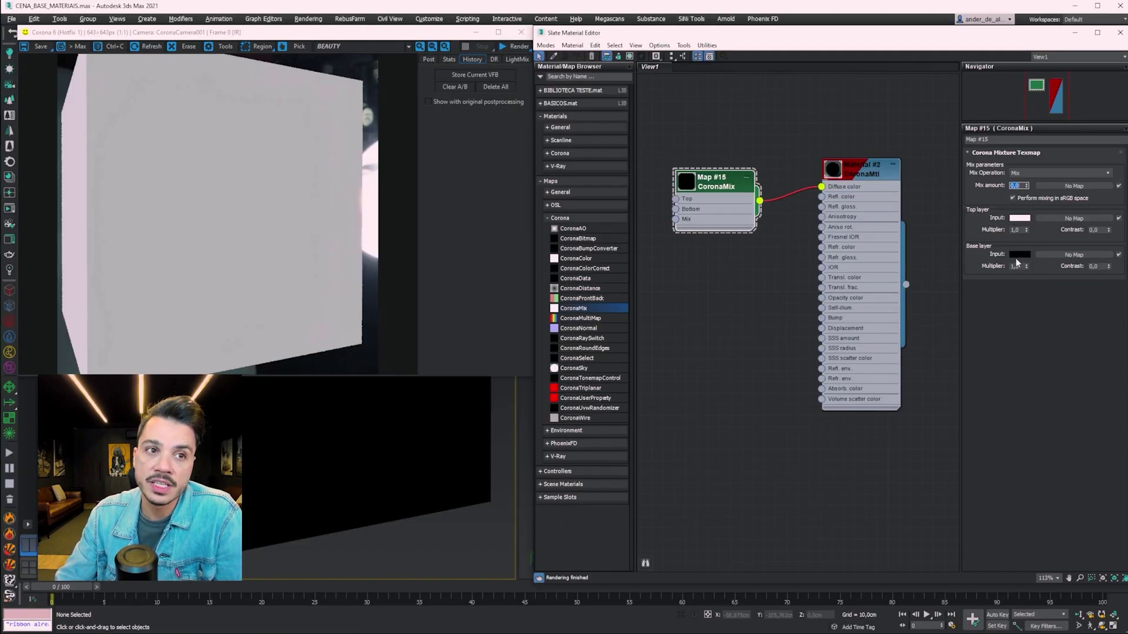
click(520, 33)
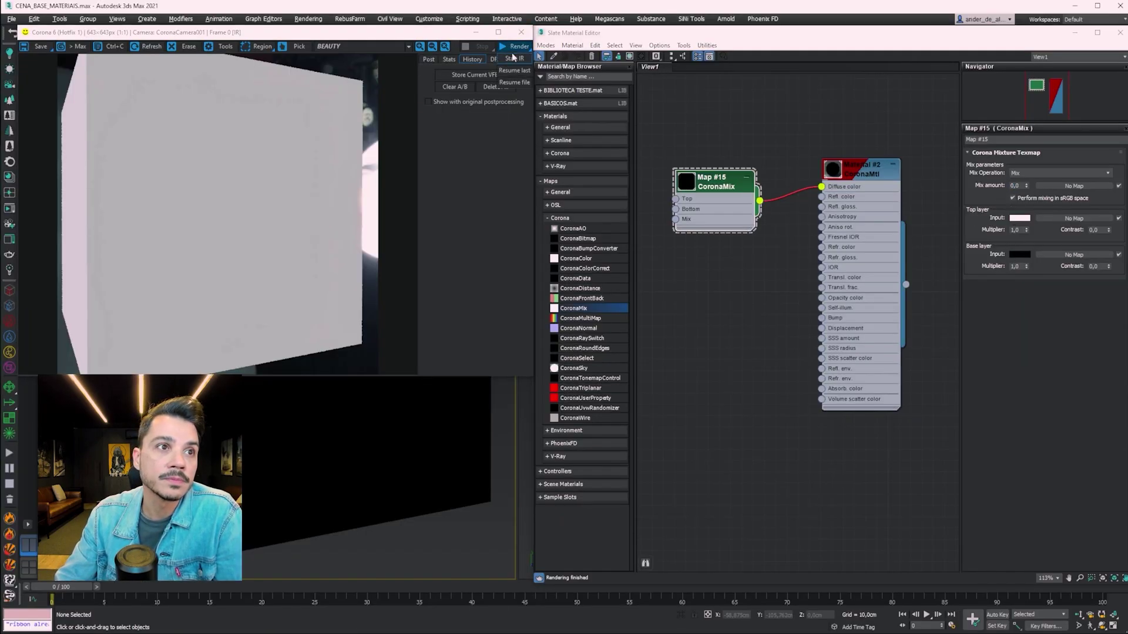
click(510, 60)
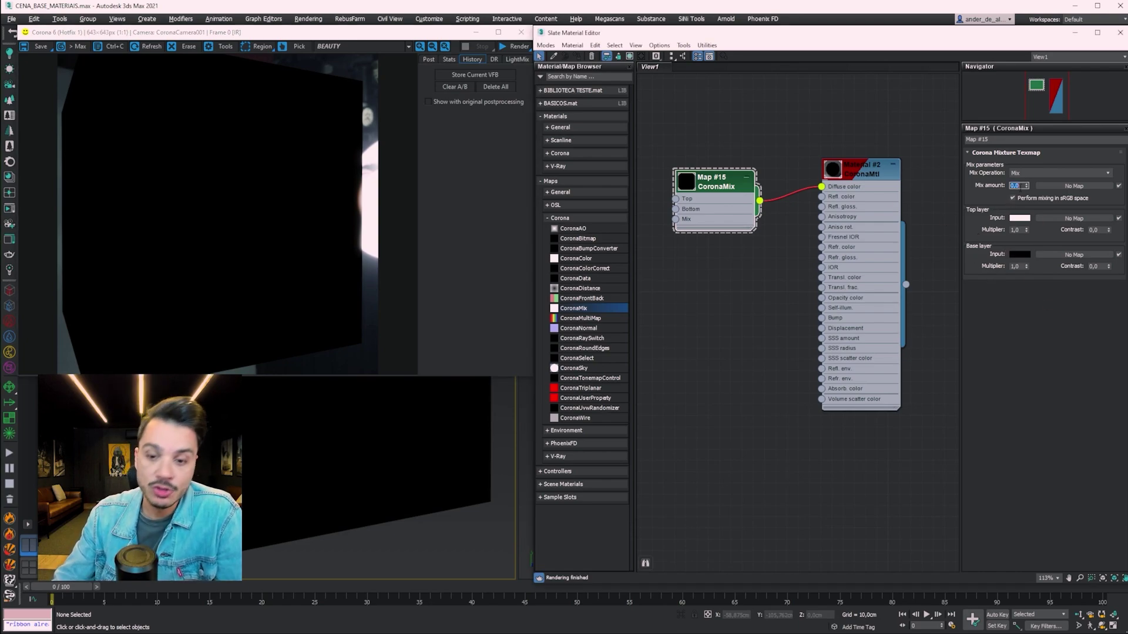
text(1)
key(Return)
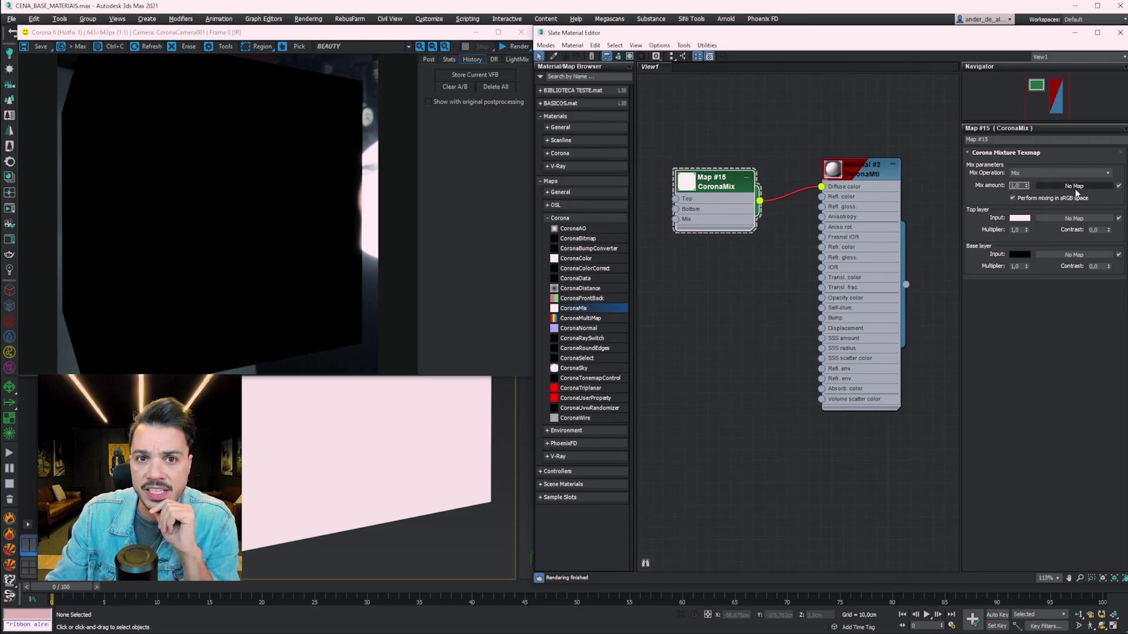
Load BANKSY_MONALISA.jpg as CoronaBitmap Map #16 into the mix amount and re-render interactively
click(1068, 187)
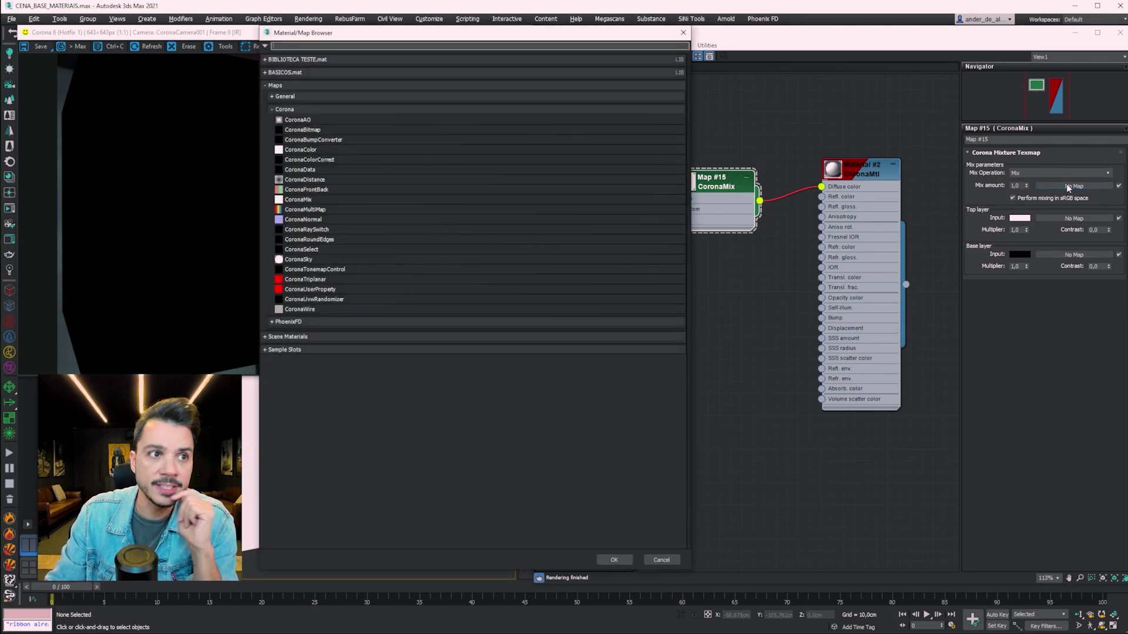
double_click(320, 131)
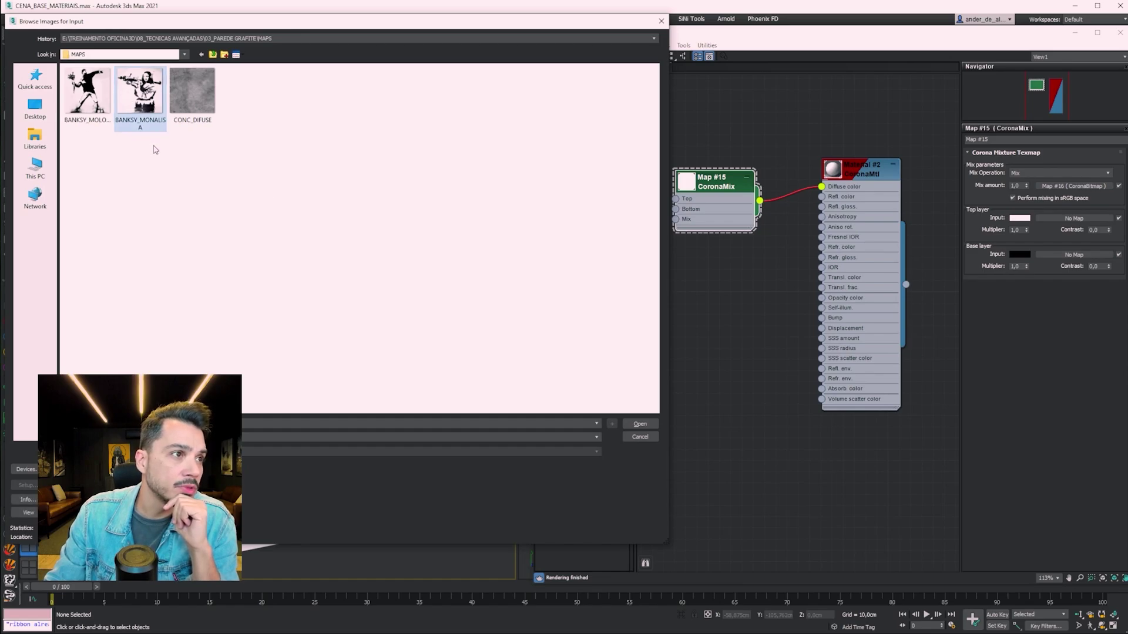
click(639, 424)
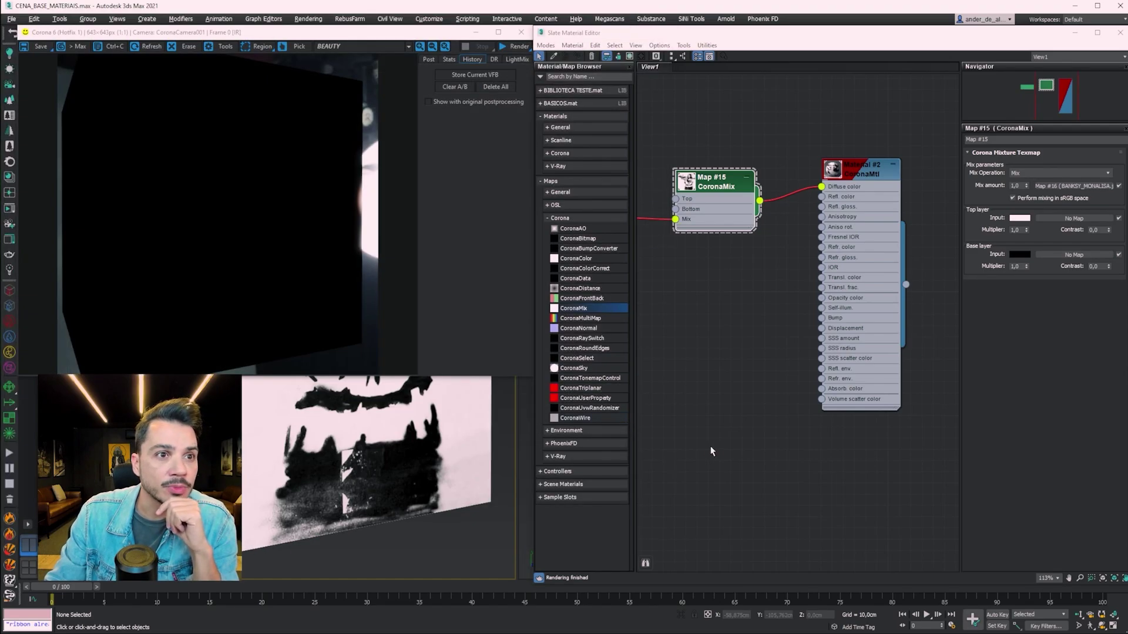
click(520, 32)
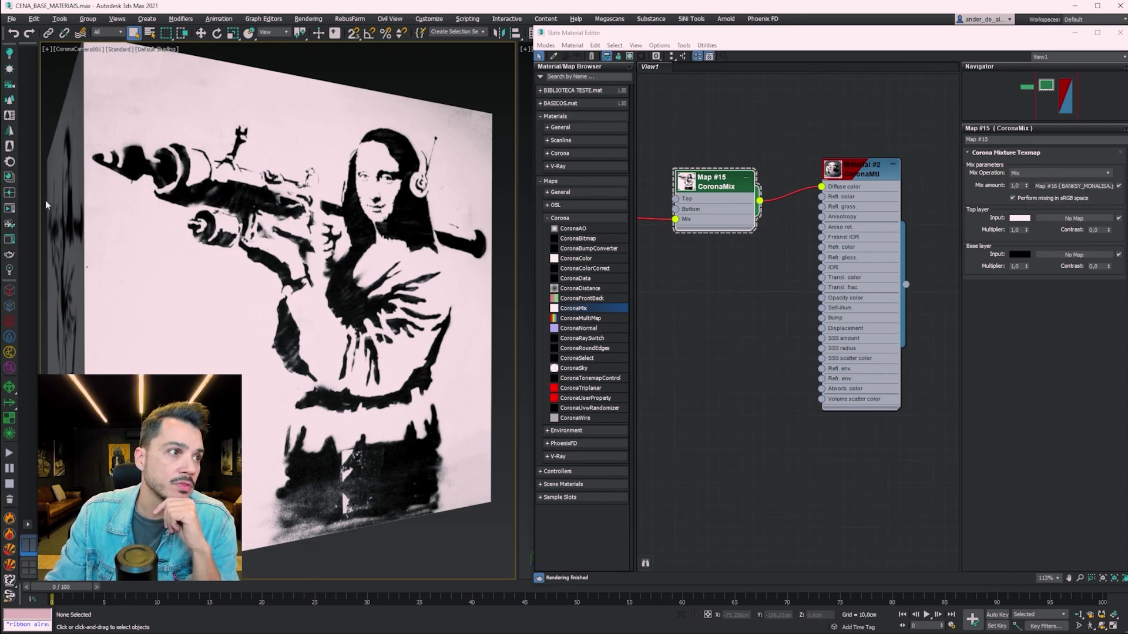
click(9, 213)
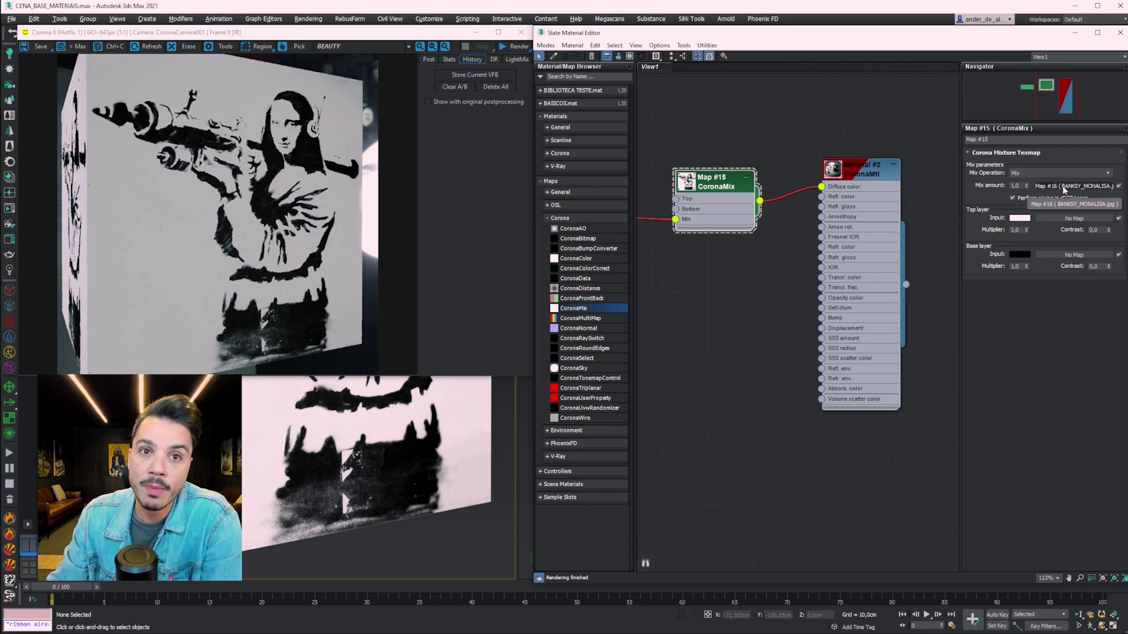
Make the top layer yellow and the base layer pure blue 0,0,255, then re-render
click(1020, 219)
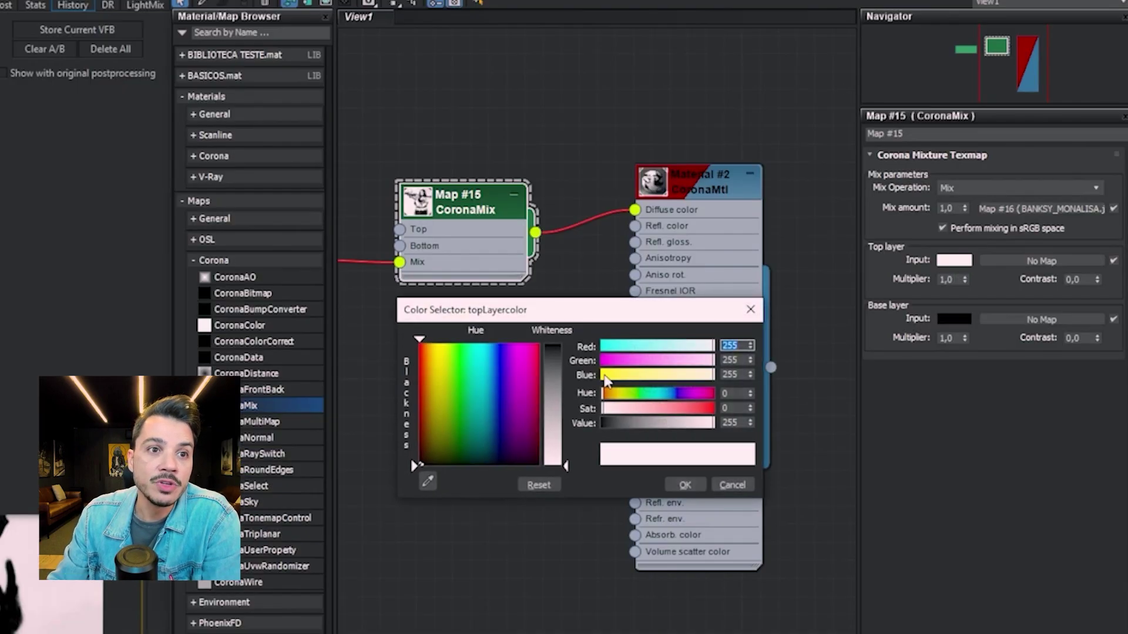
click(685, 484)
click(954, 319)
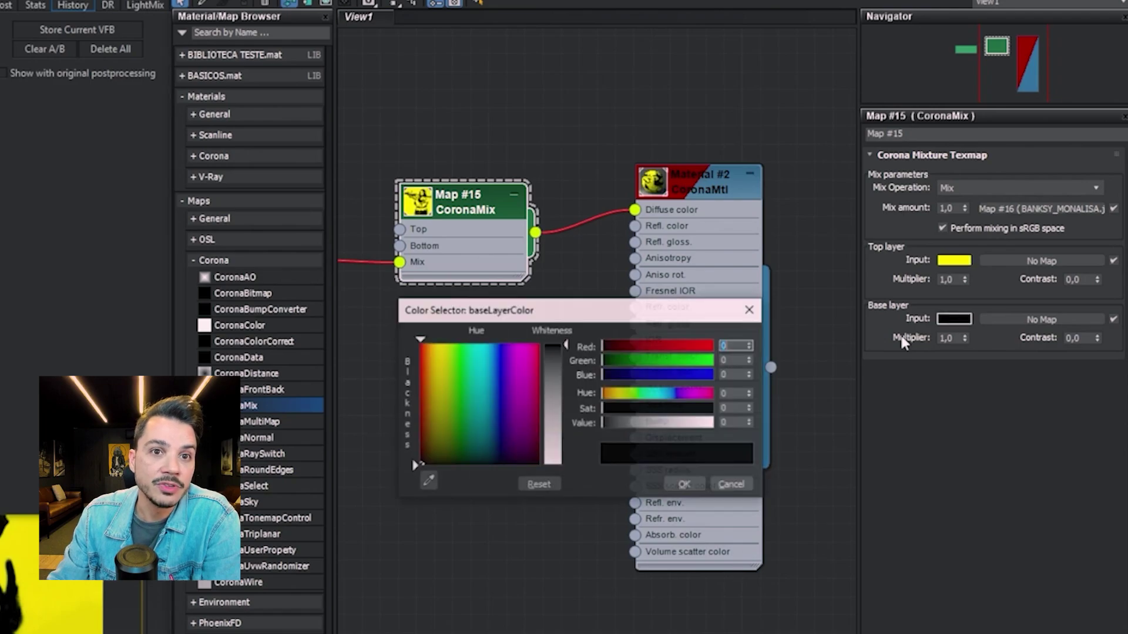
drag(682, 375, 714, 374)
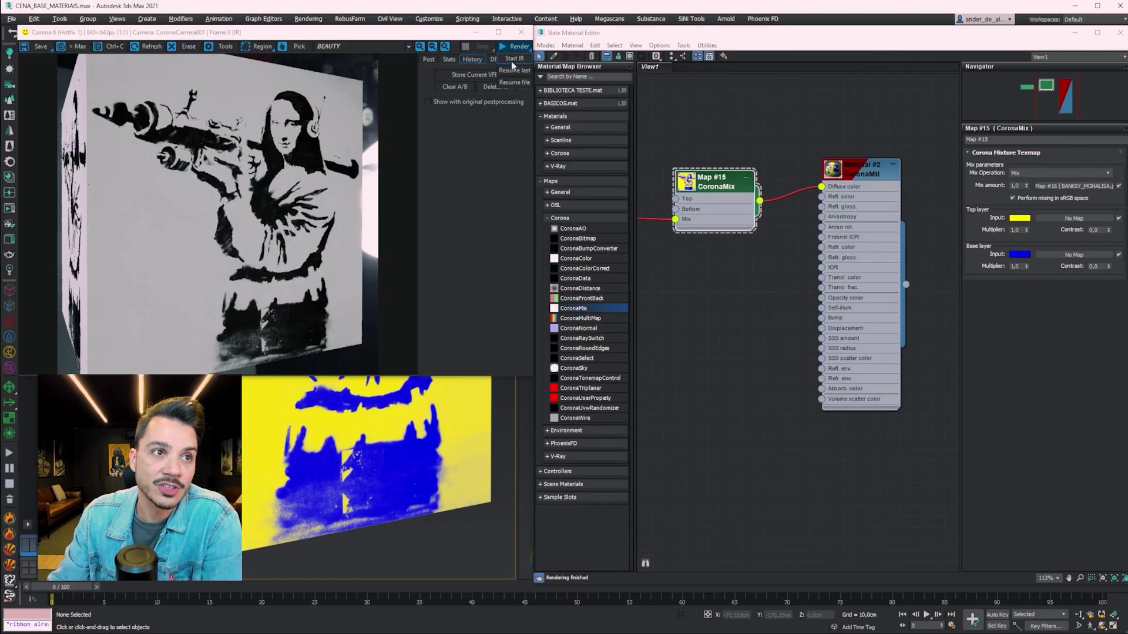
click(513, 61)
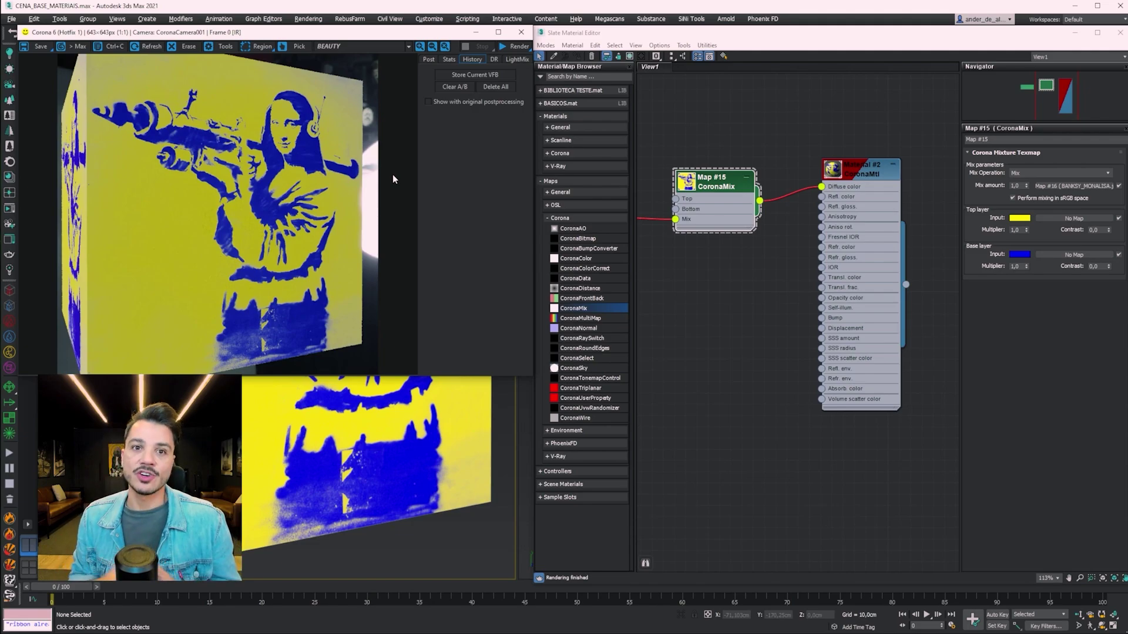
Bring the Map #16 stencil node into view and shift it right in the node graph
scroll(703, 247, down, 2)
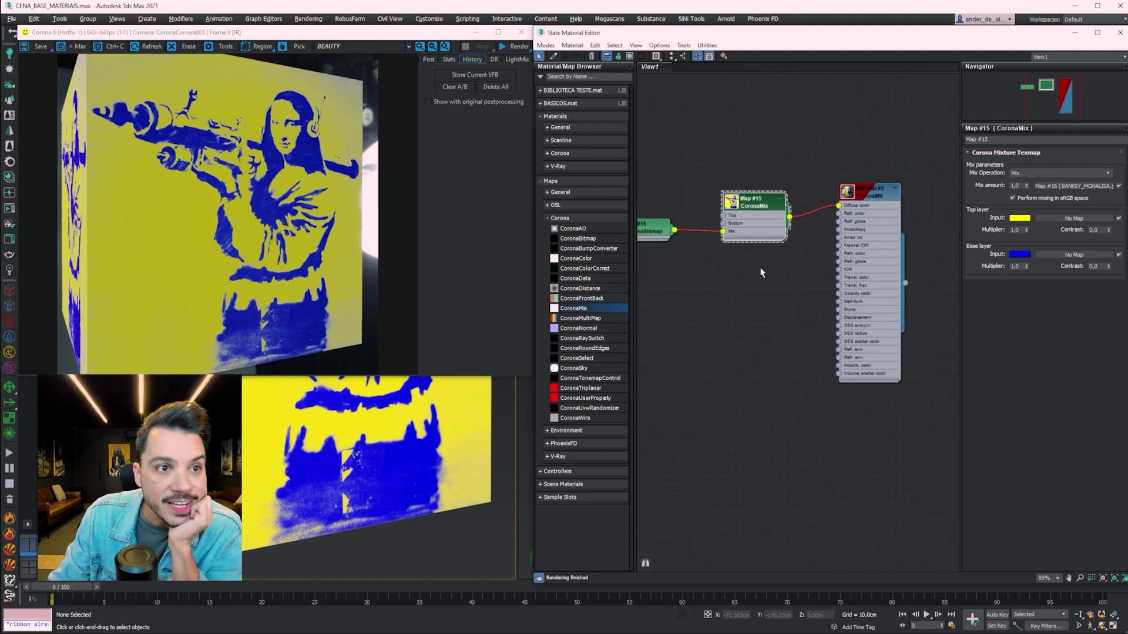
middle_drag(648, 249, 750, 257)
drag(667, 240, 699, 241)
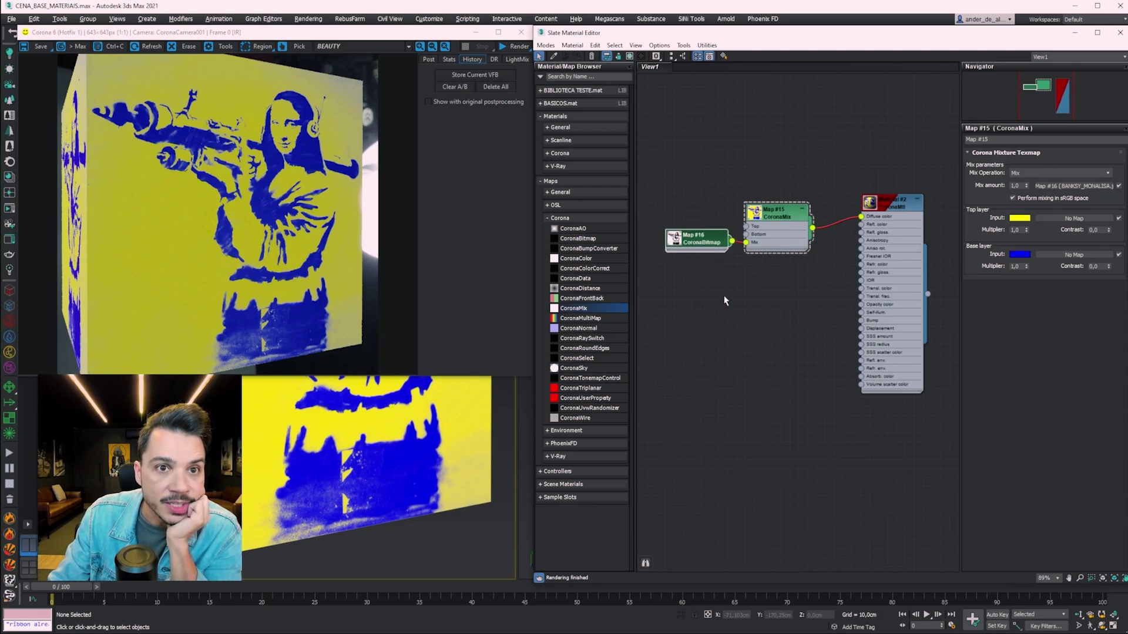
middle_drag(725, 297, 718, 302)
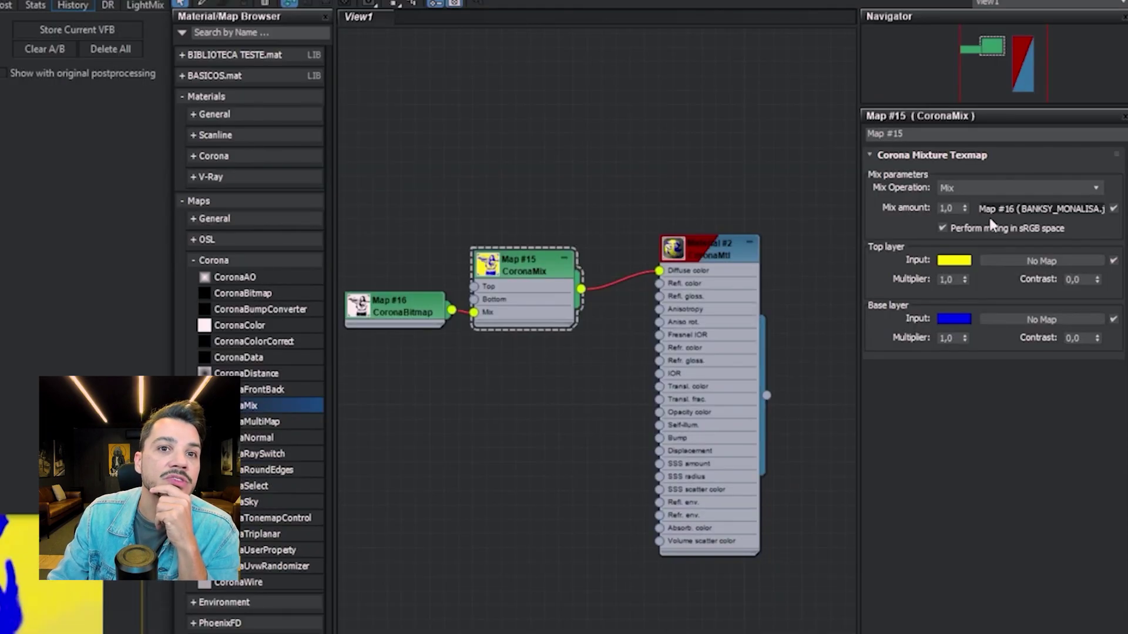
Load CONC_DIFUSE.jpg as Map #17 into the top layer, untangle the nodes, and re-render
click(1026, 259)
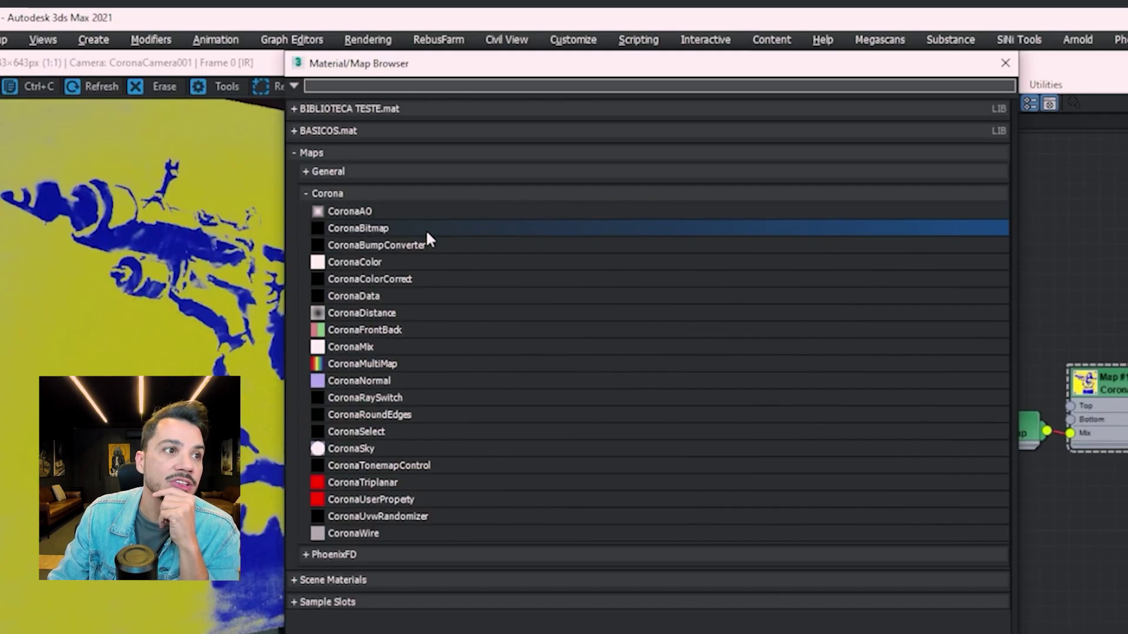
double_click(425, 229)
double_click(194, 94)
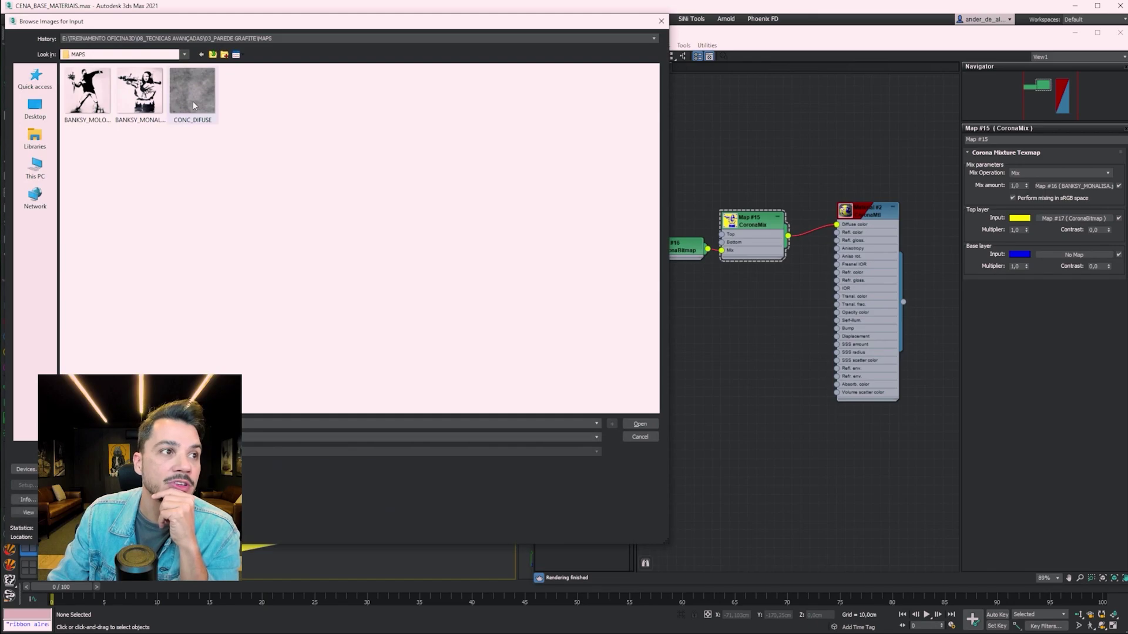
drag(756, 225, 773, 190)
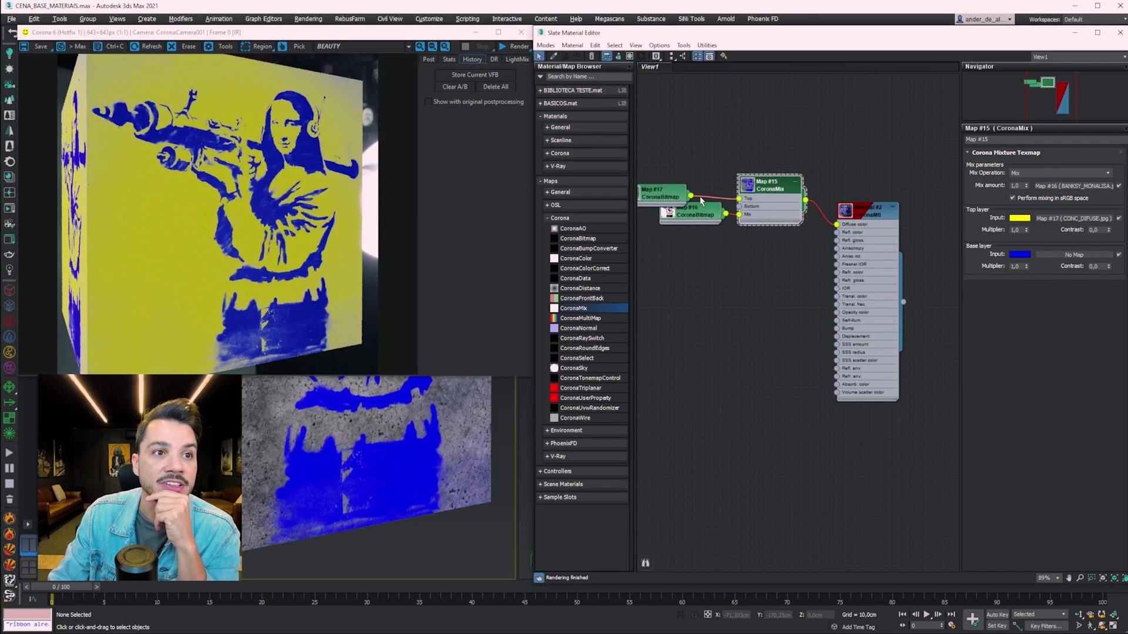
drag(676, 233, 706, 171)
drag(692, 211, 683, 256)
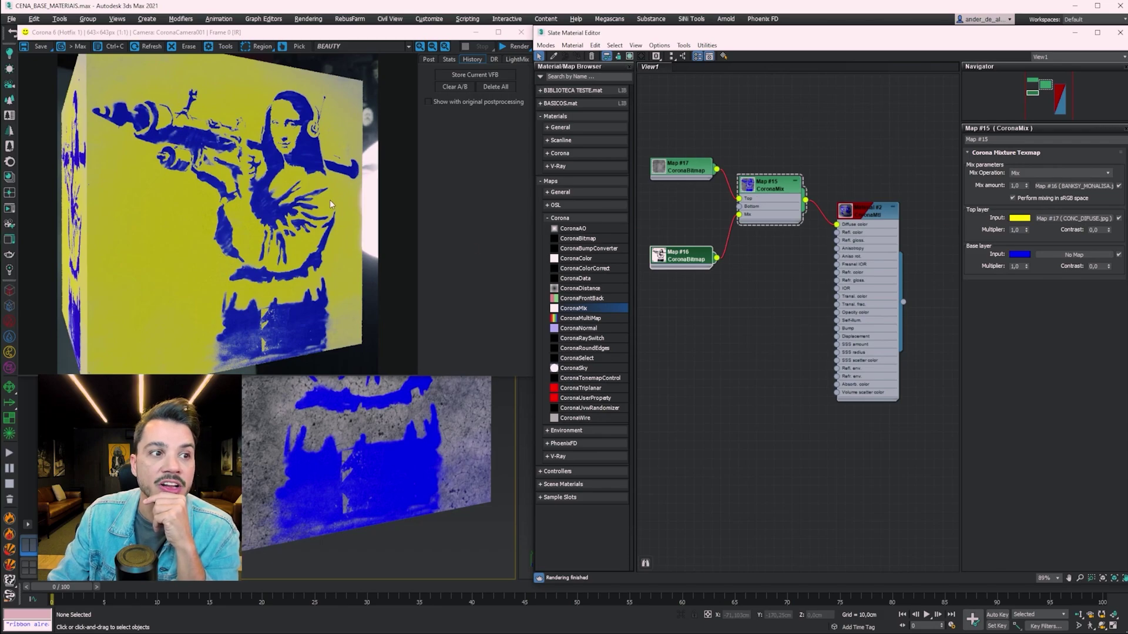
click(503, 49)
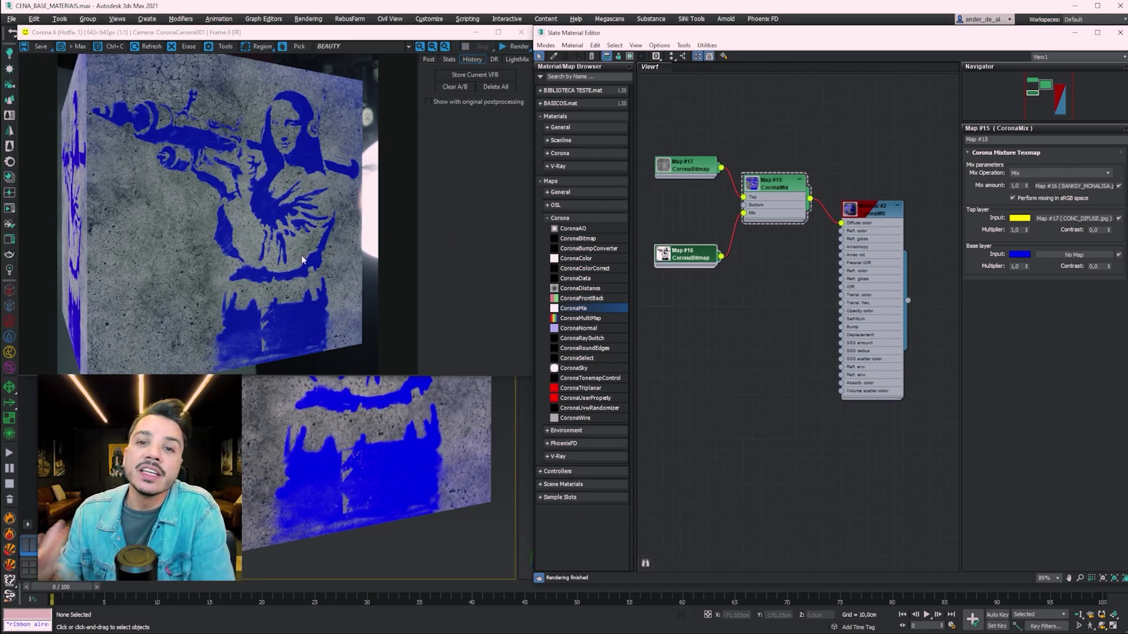
Rewire Map #17 from the CoronaMix Top socket to Bottom and re-render
middle_drag(789, 144, 810, 150)
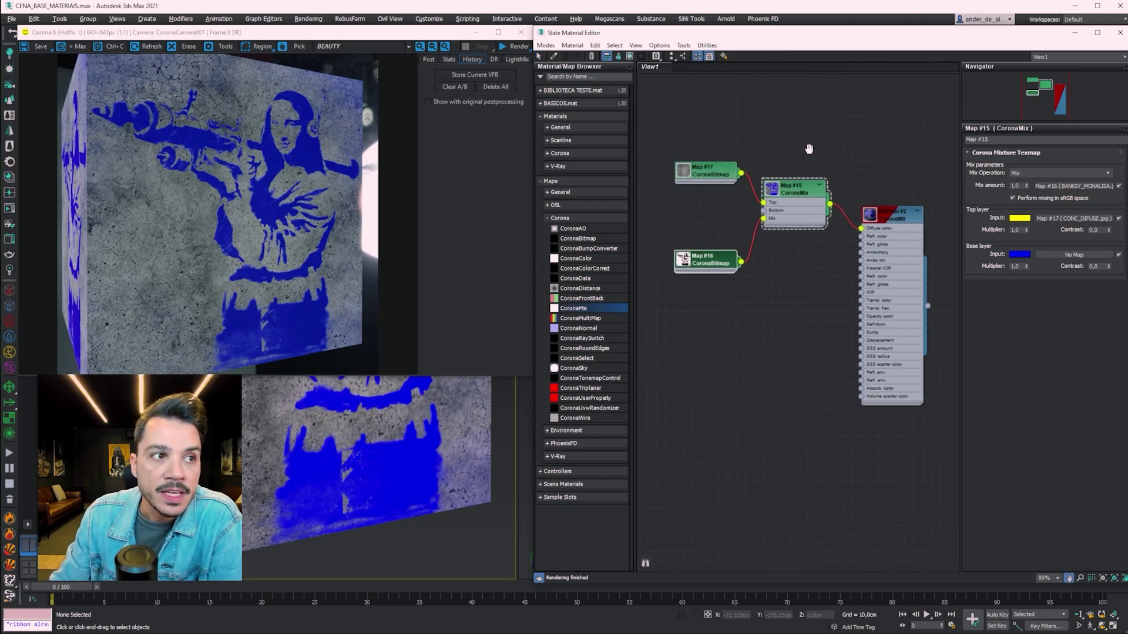
scroll(783, 194, up, 2)
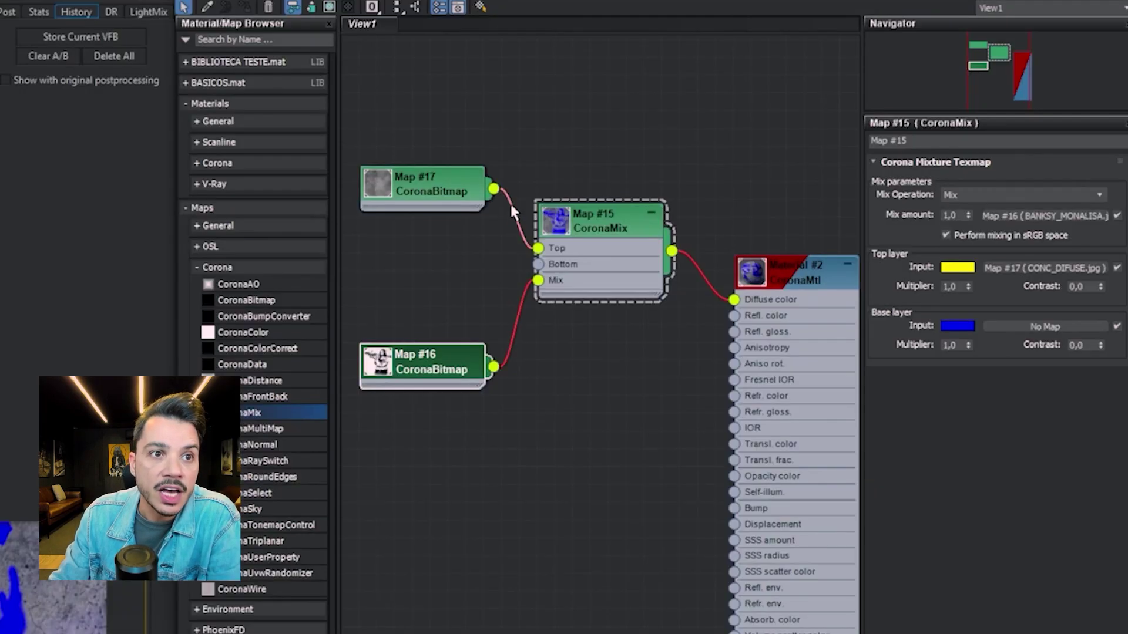
mouse_move(538, 248)
mouse_down()
mouse_move(519, 259)
mouse_move(538, 263)
mouse_up()
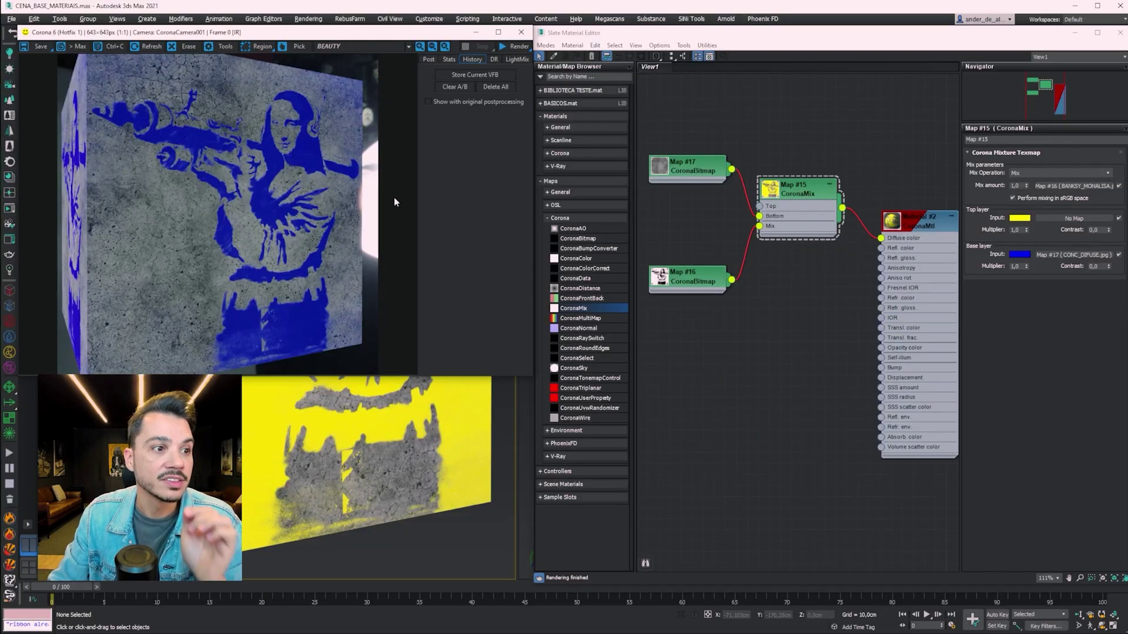
click(510, 47)
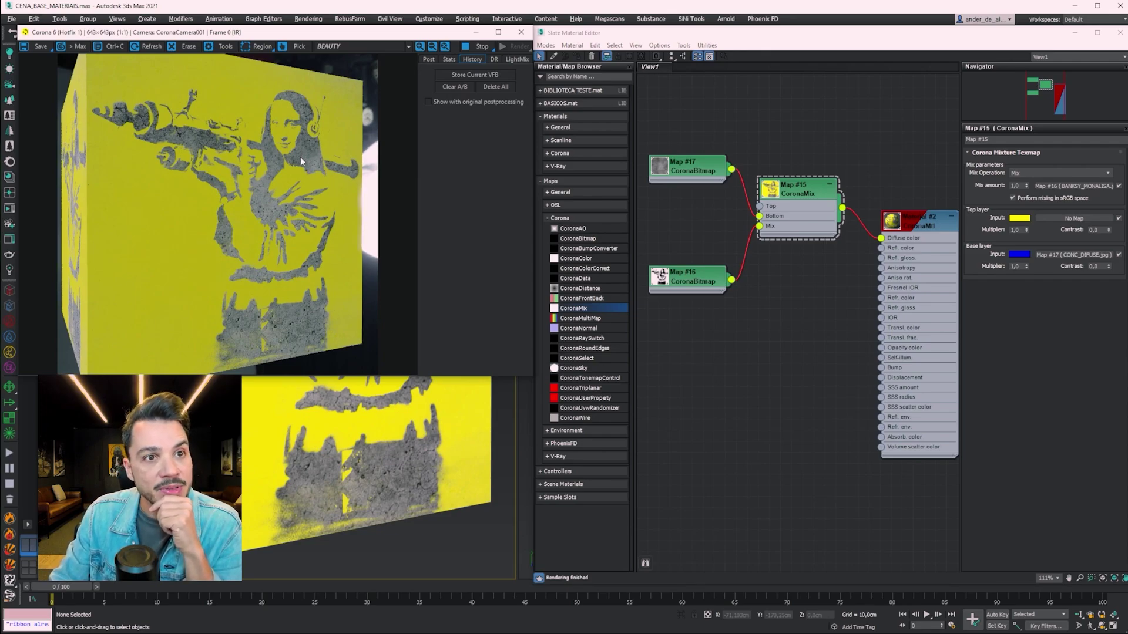
Line up the stencil node under the concrete node and select the concrete map
scroll(299, 157, up, 1)
scroll(308, 149, down, 1)
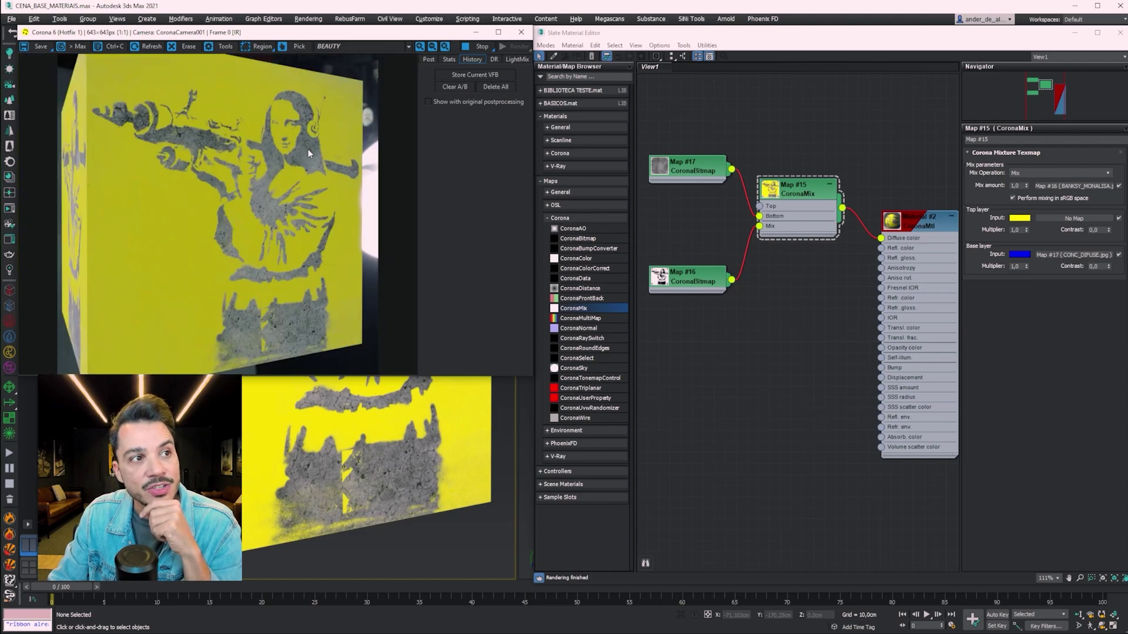
drag(689, 169, 679, 157)
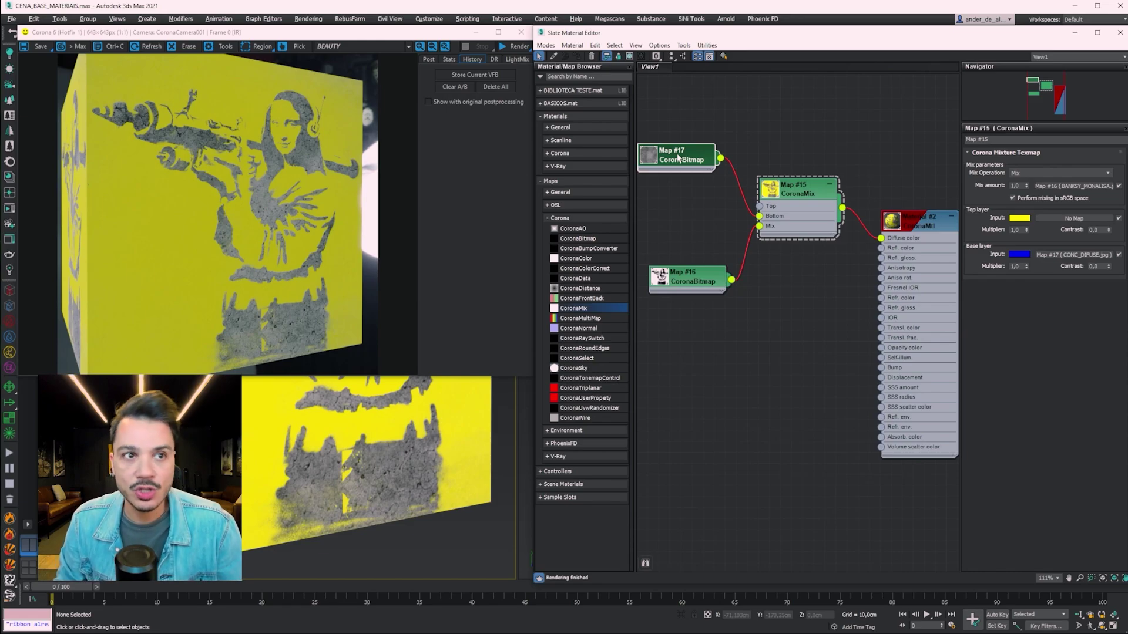
middle_drag(678, 158, 720, 149)
drag(705, 264, 696, 275)
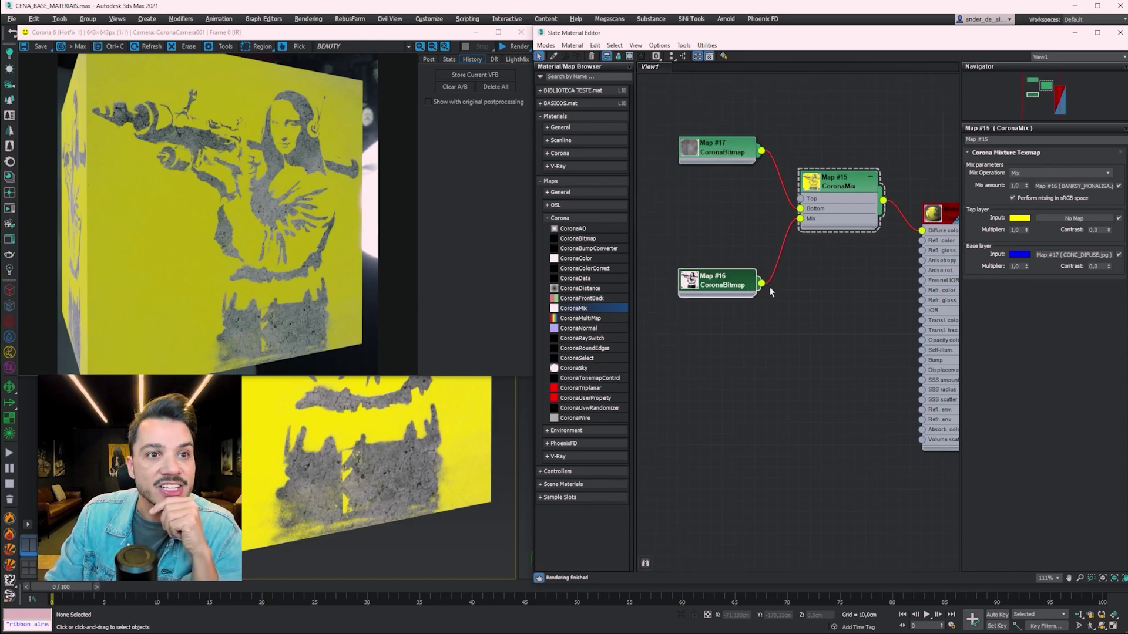
scroll(803, 205, up, 2)
click(746, 167)
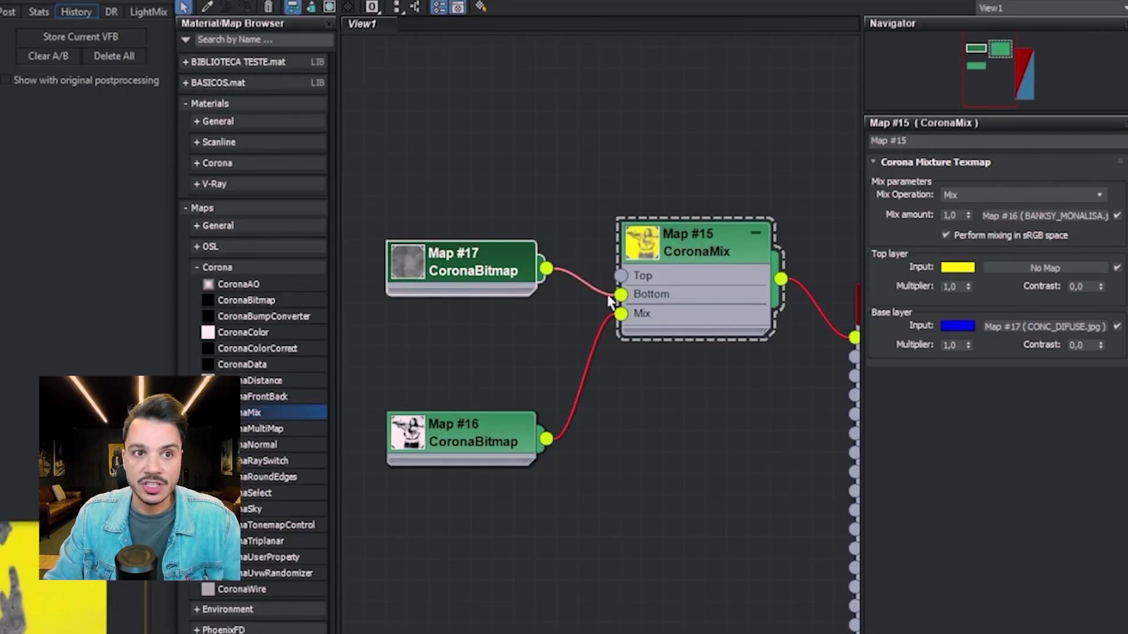
Clone Map #17 as Map #18 and wire the copy into the CoronaMix Top input
shift+drag(470, 272, 469, 188)
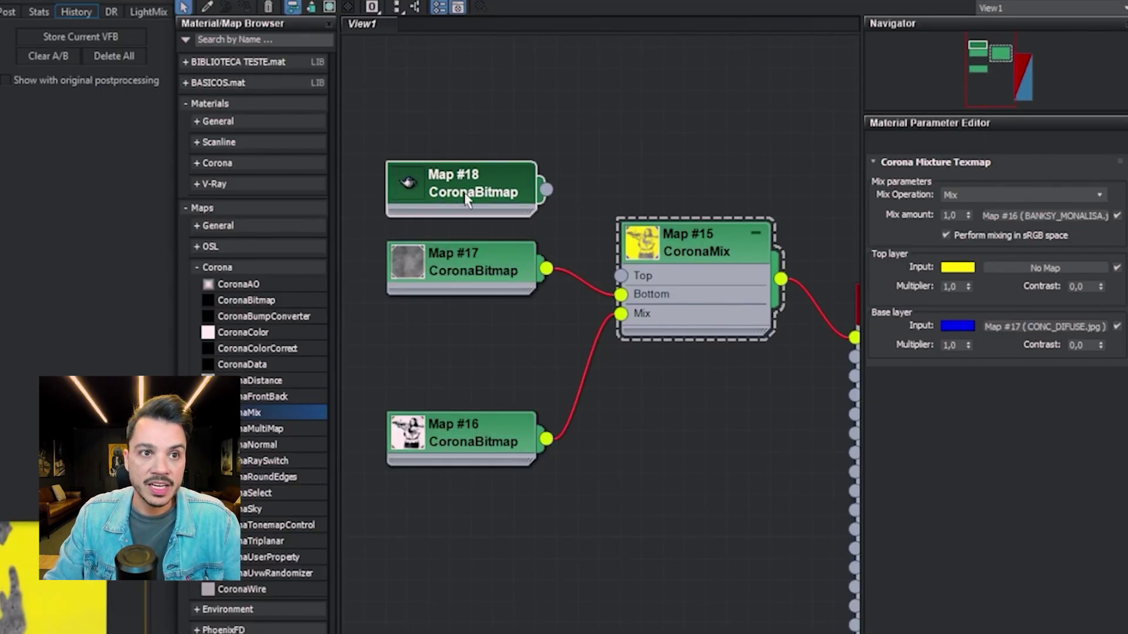
drag(611, 246, 620, 273)
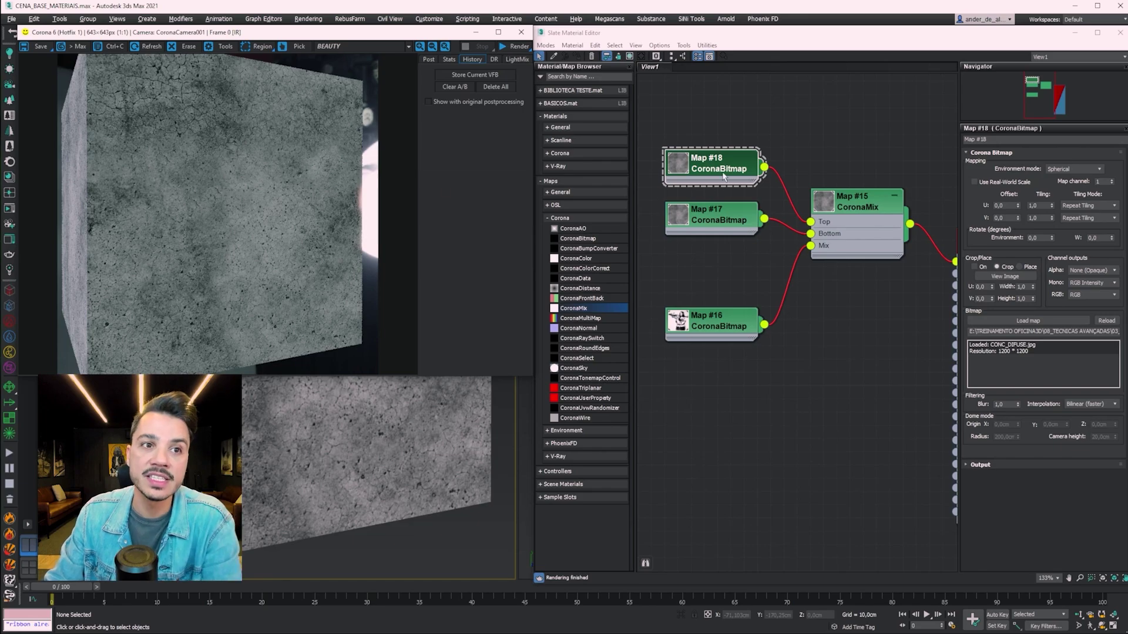
click(694, 328)
Add a CoronaColorCorrect map, Map #19, and feed its output into the CoronaMix Top input
double_click(678, 322)
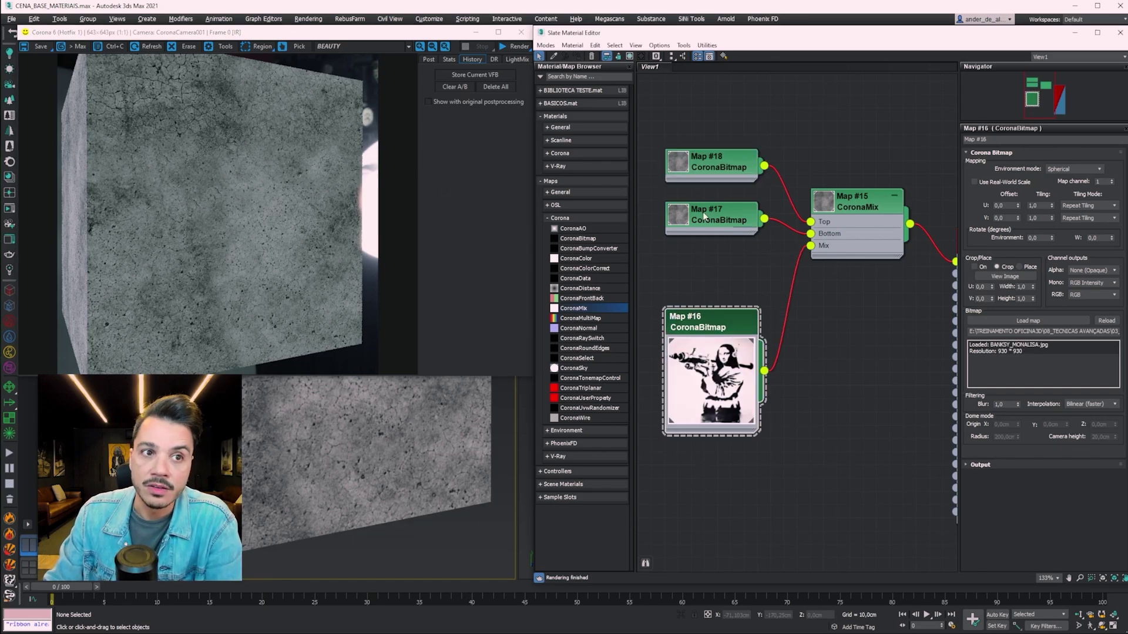
click(735, 171)
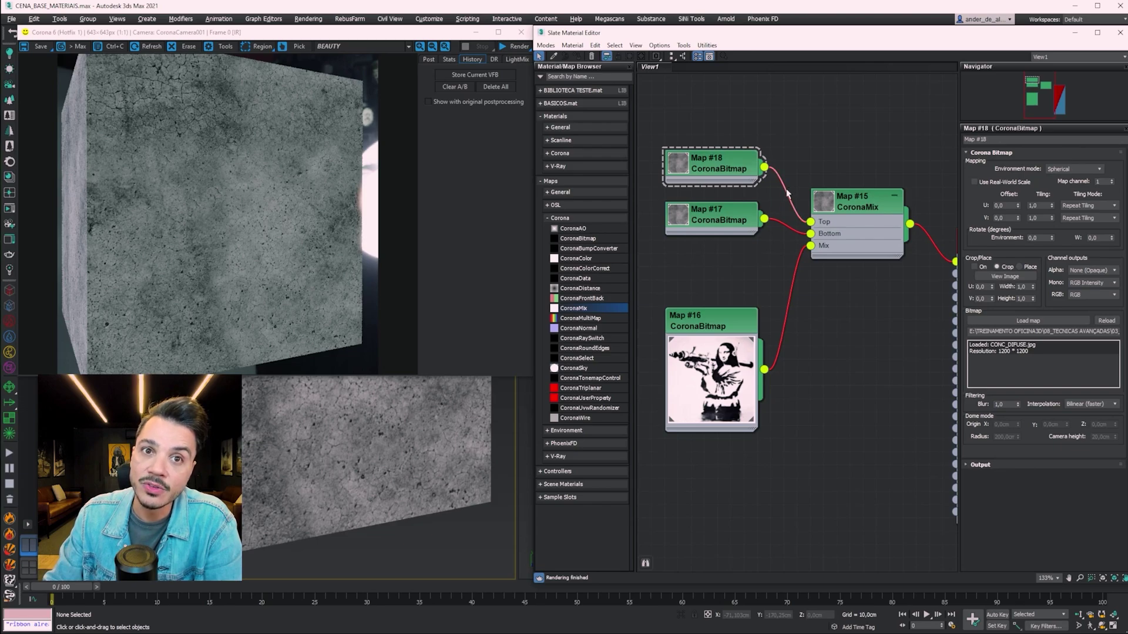
right_click(805, 124)
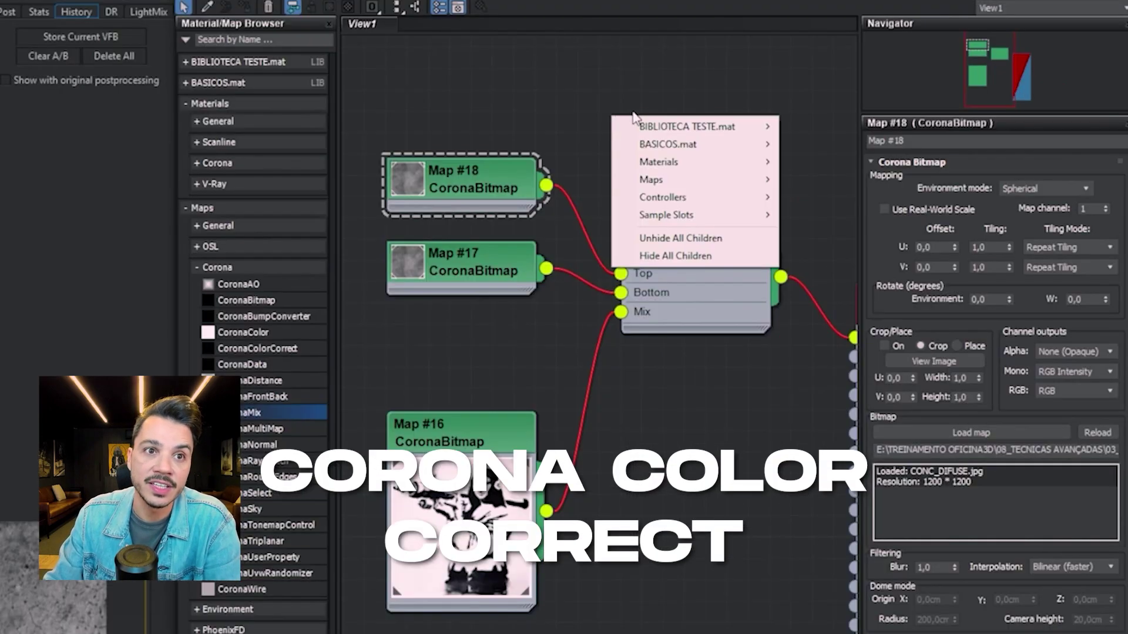
mouse_move(818, 215)
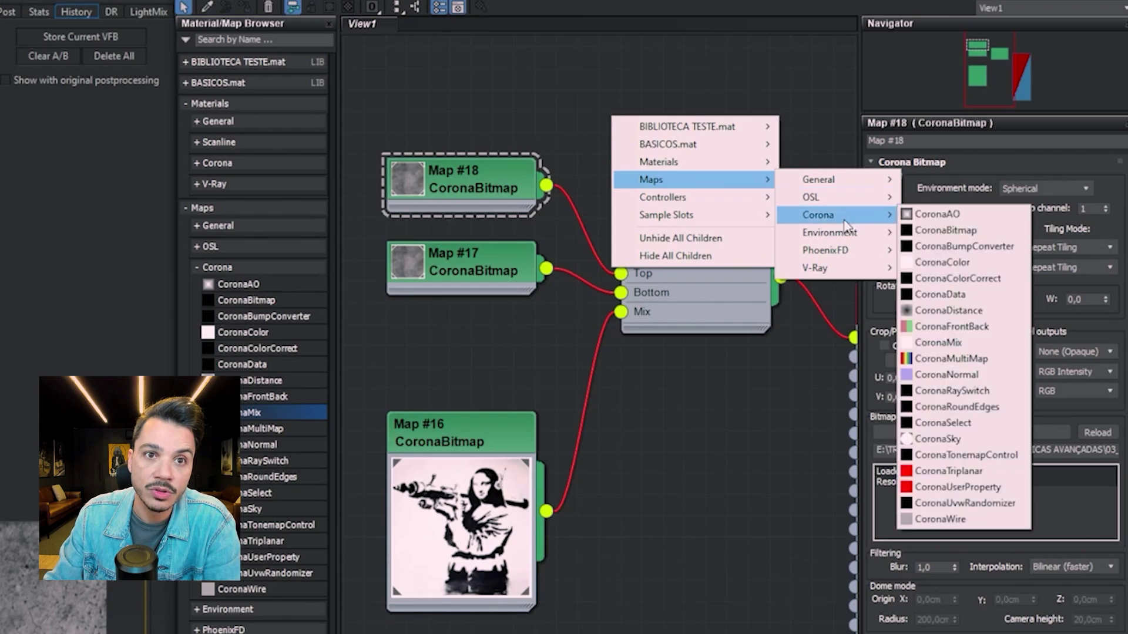
click(958, 279)
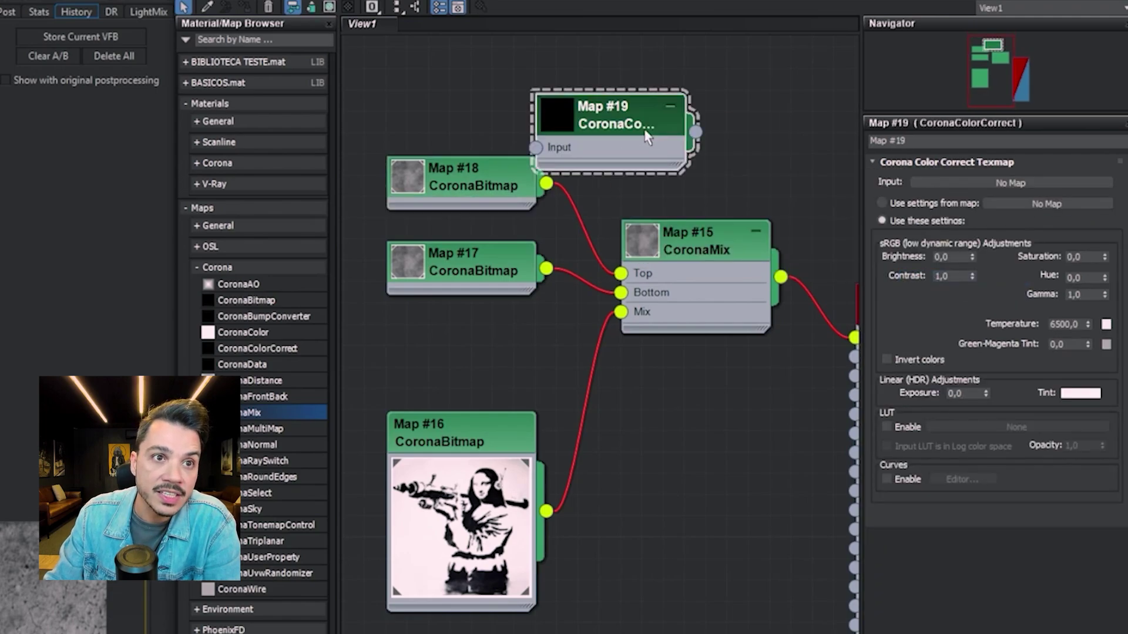
drag(646, 136, 711, 115)
mouse_move(495, 172)
mouse_down()
mouse_move(452, 150)
mouse_move(599, 126)
mouse_up()
drag(759, 110, 621, 273)
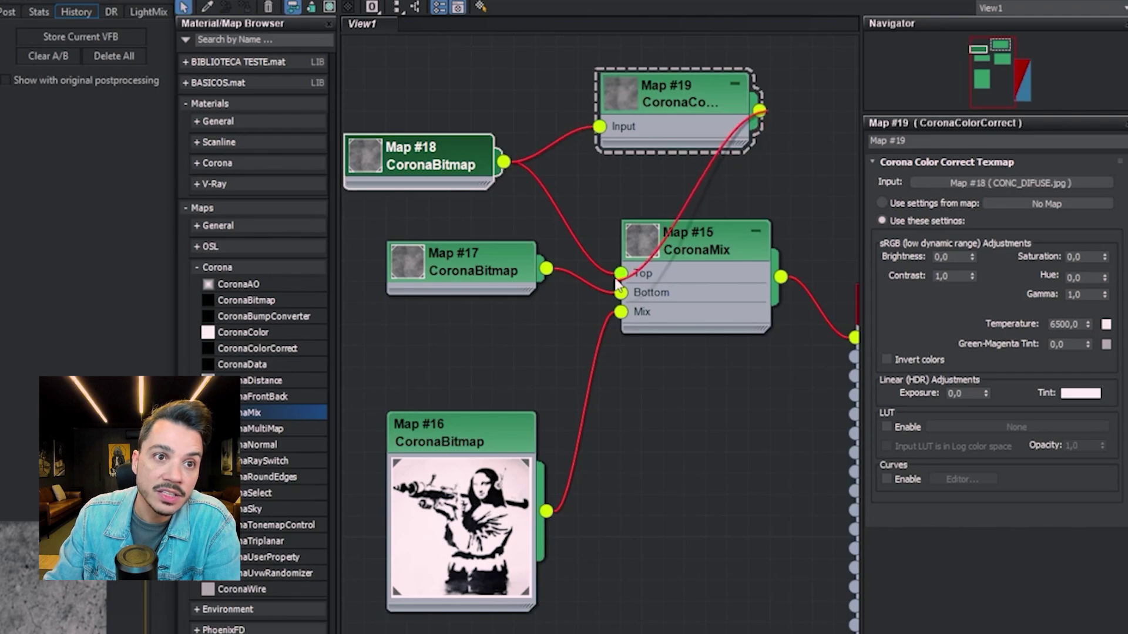
Rearrange the Map #18 concrete copy and color-correct nodes to the left of the mix
drag(406, 157, 191, 157)
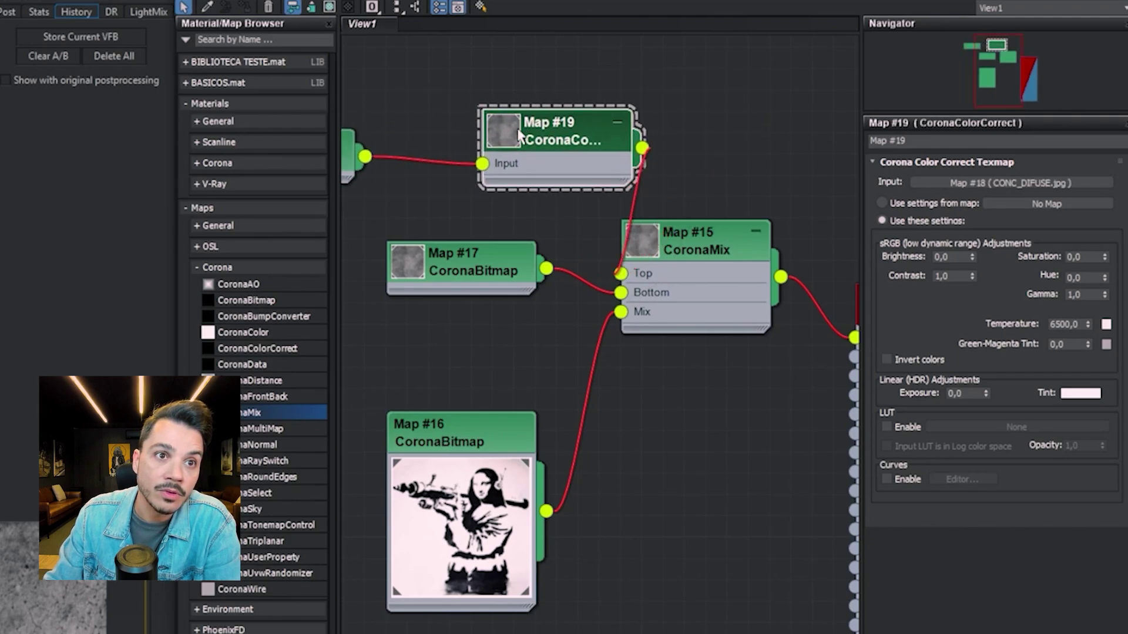
drag(676, 103, 484, 145)
middle_drag(435, 194, 582, 194)
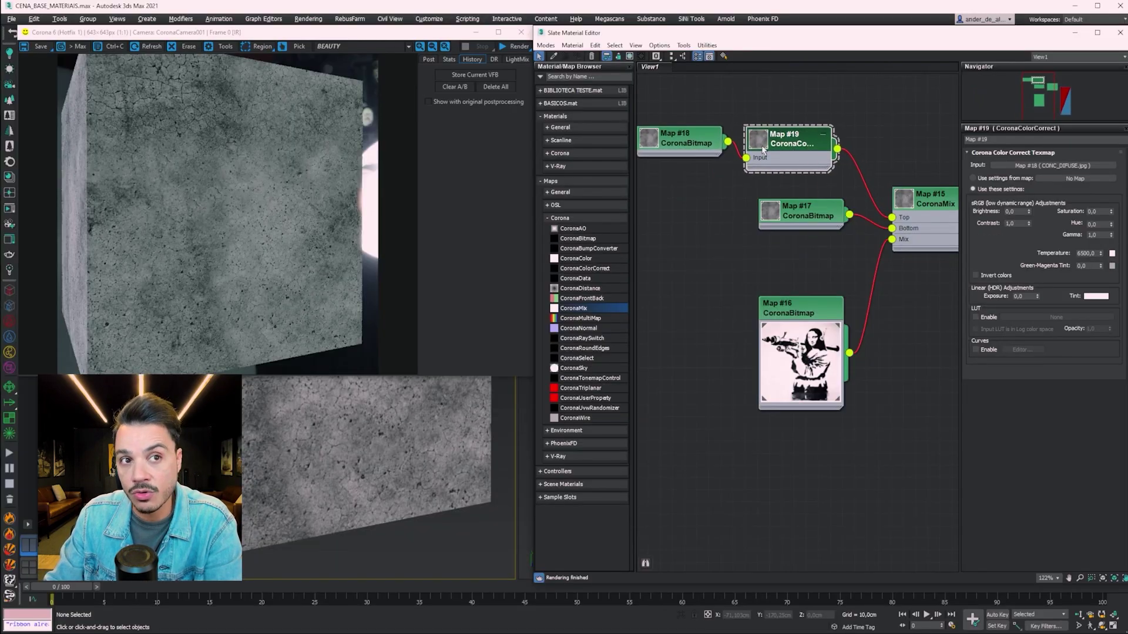
drag(681, 138, 682, 150)
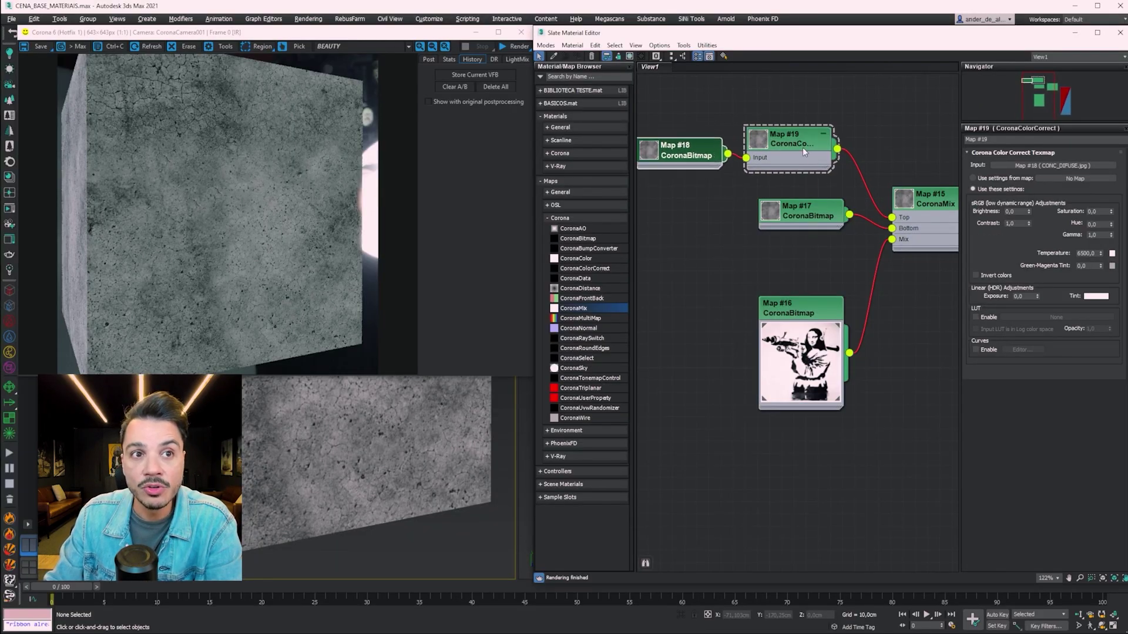
drag(805, 151, 828, 142)
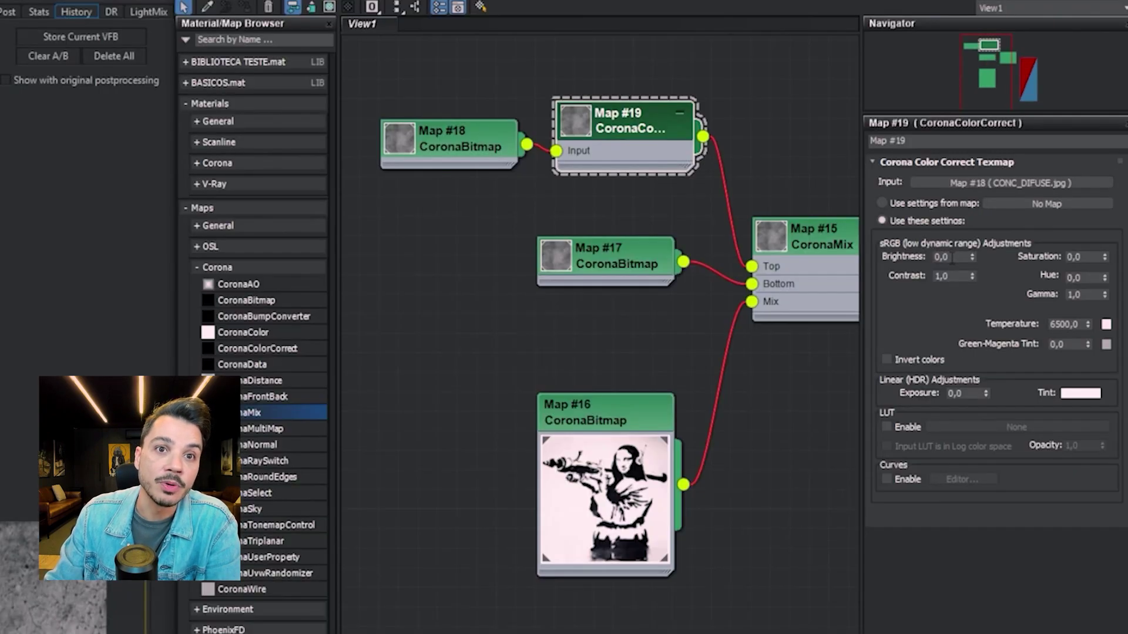
Set the color-correct brightness to -0,5, tidy the concrete and stencil nodes, and re-render
double_click(955, 260)
text(-0,5)
key(Return)
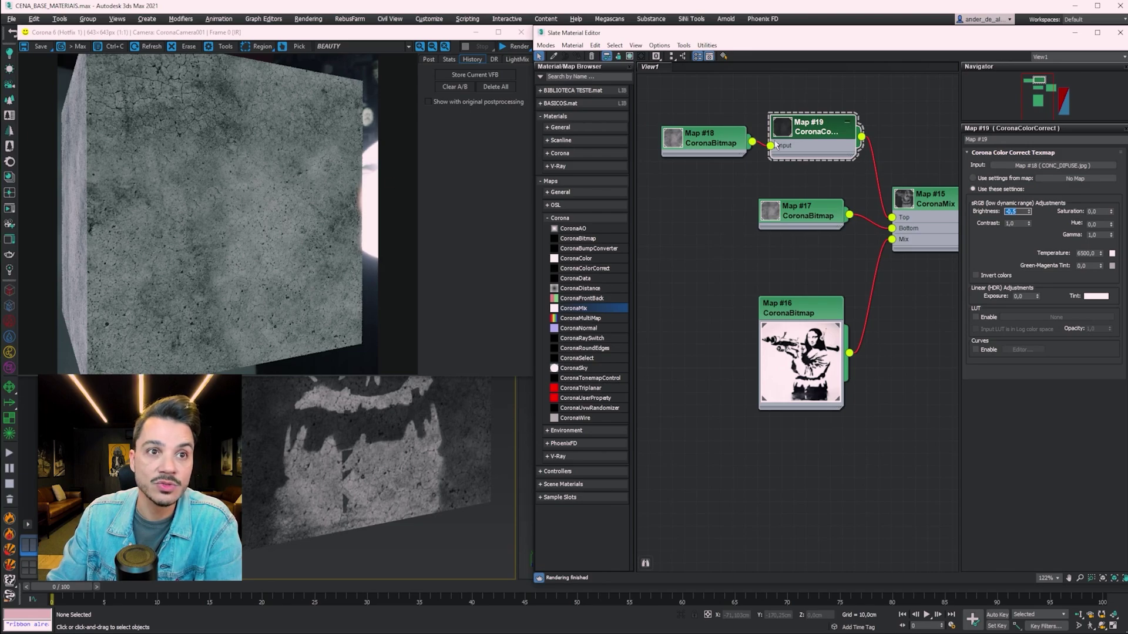
double_click(789, 128)
drag(816, 127, 792, 79)
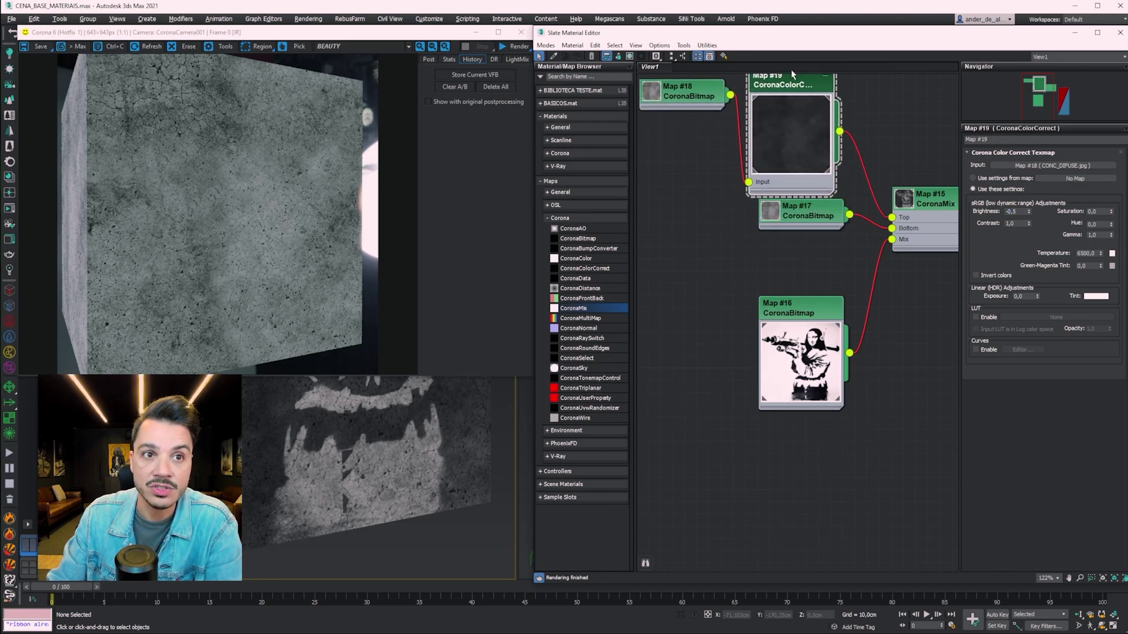
mouse_move(770, 219)
mouse_down()
mouse_move(770, 231)
mouse_move(778, 212)
mouse_up()
double_click(770, 230)
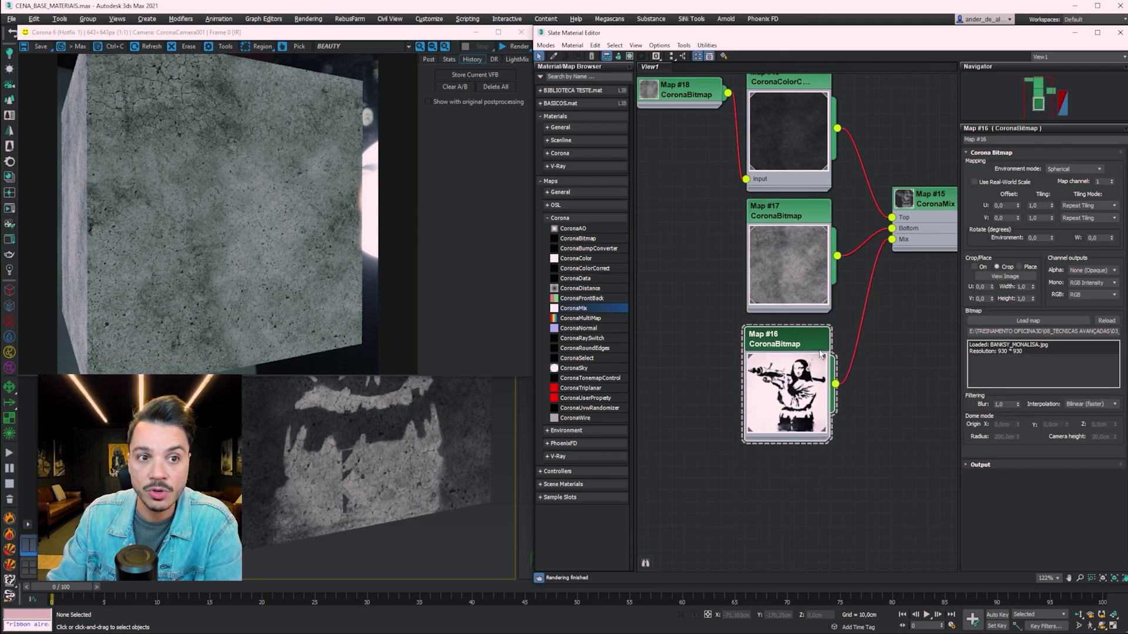
drag(834, 320, 821, 346)
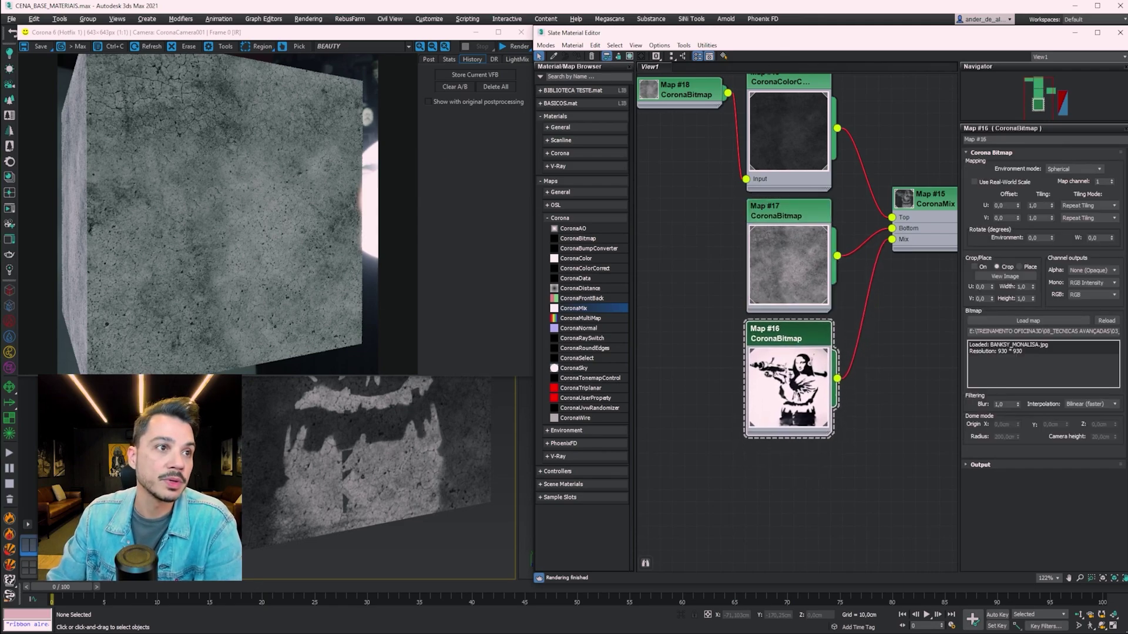
click(519, 47)
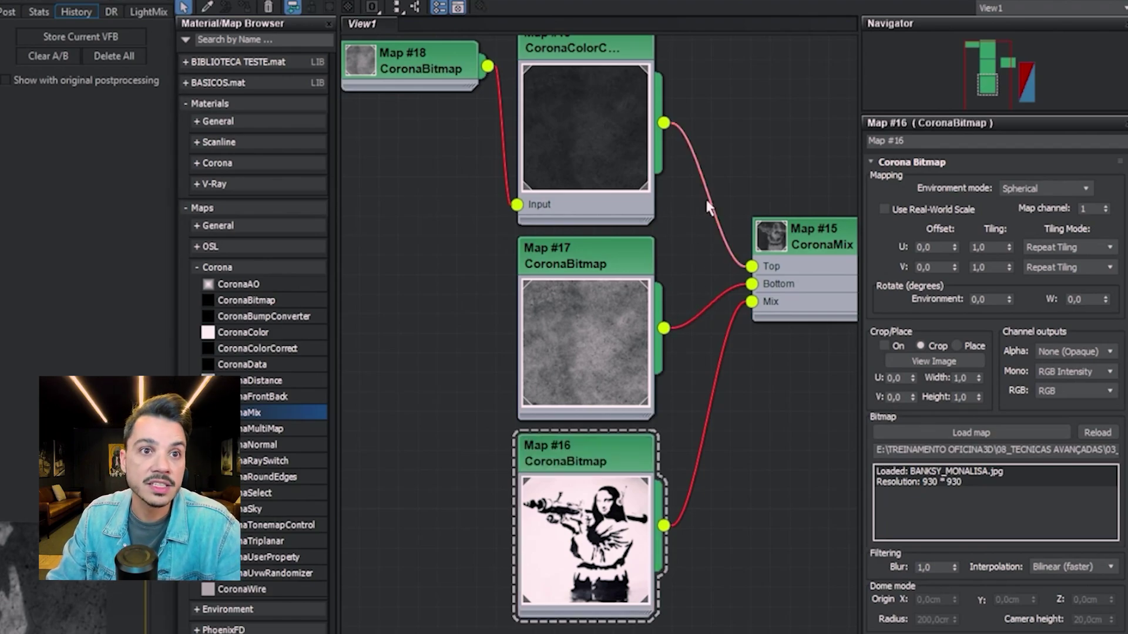
Move the color-correct output from the CoronaMix Top input to Bottom and render interactively
key(Delete)
mouse_move(699, 274)
mouse_down()
mouse_move(702, 327)
mouse_move(751, 266)
mouse_up()
drag(664, 123, 752, 284)
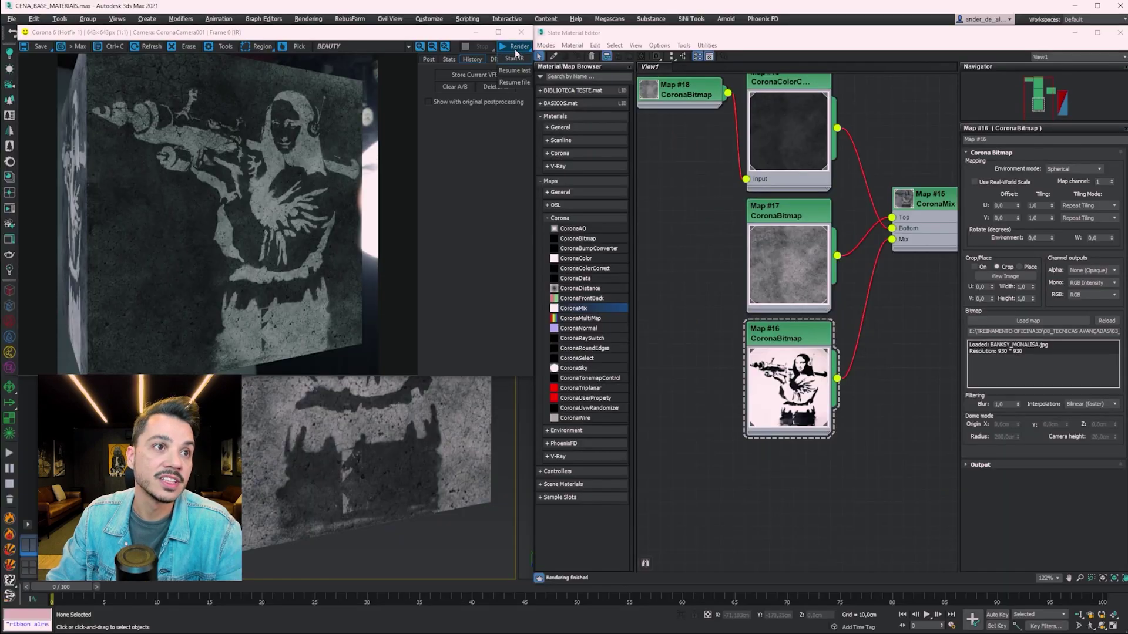
click(509, 59)
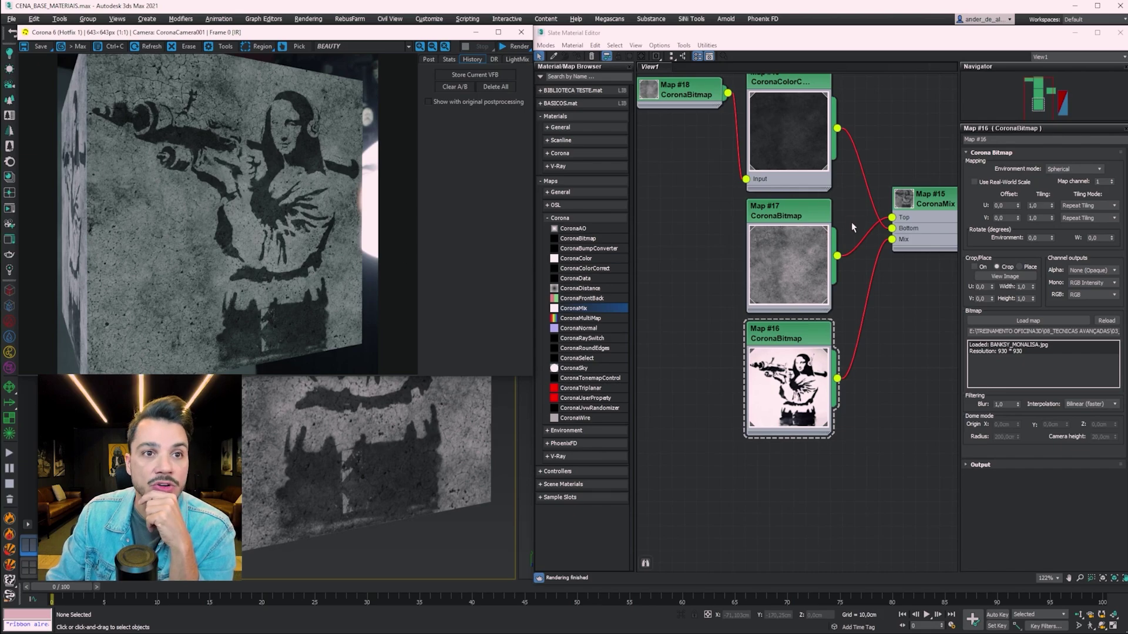
Raise the color-correct brightness to 0,5, re-render, and move the color-correct and Map #18 nodes up
middle_drag(851, 222, 846, 328)
click(788, 229)
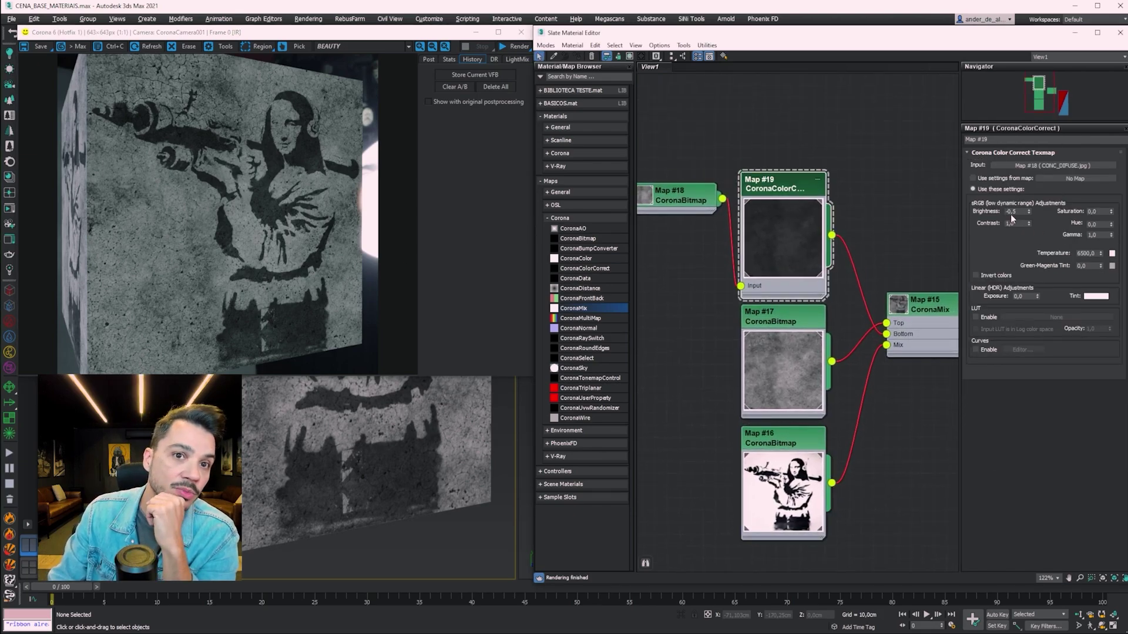
double_click(1012, 212)
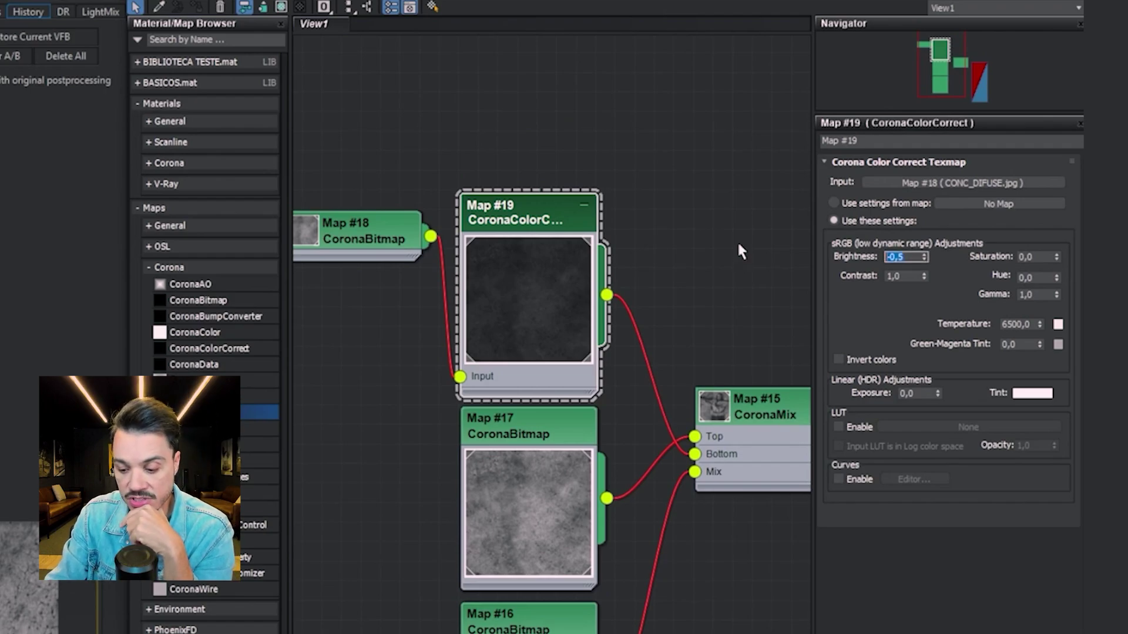
text(0,5)
key(Return)
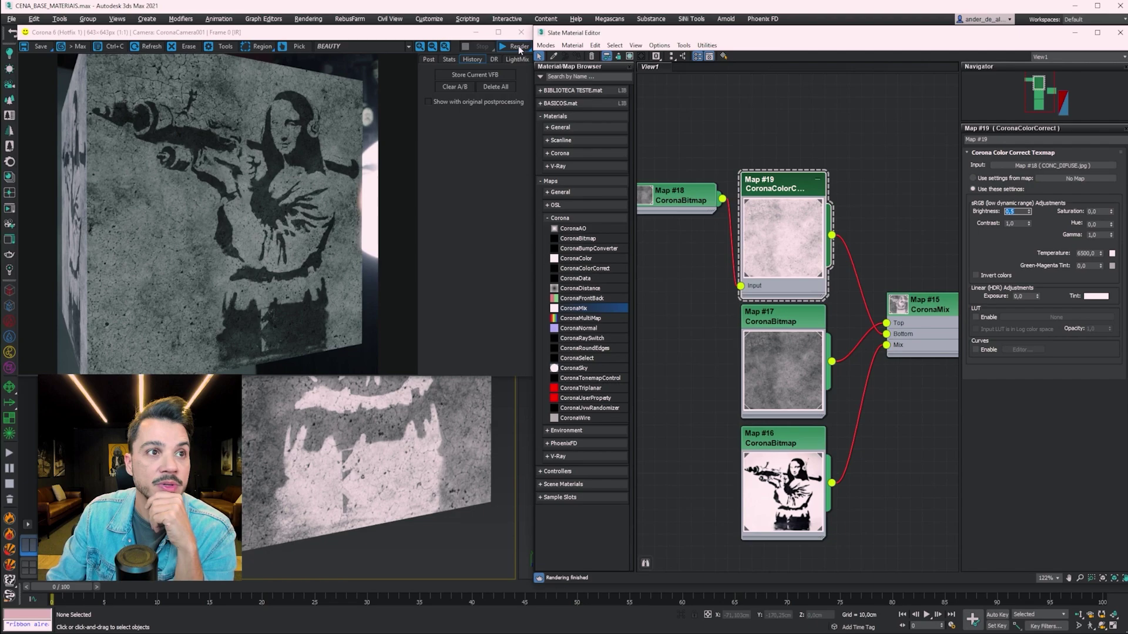
click(520, 47)
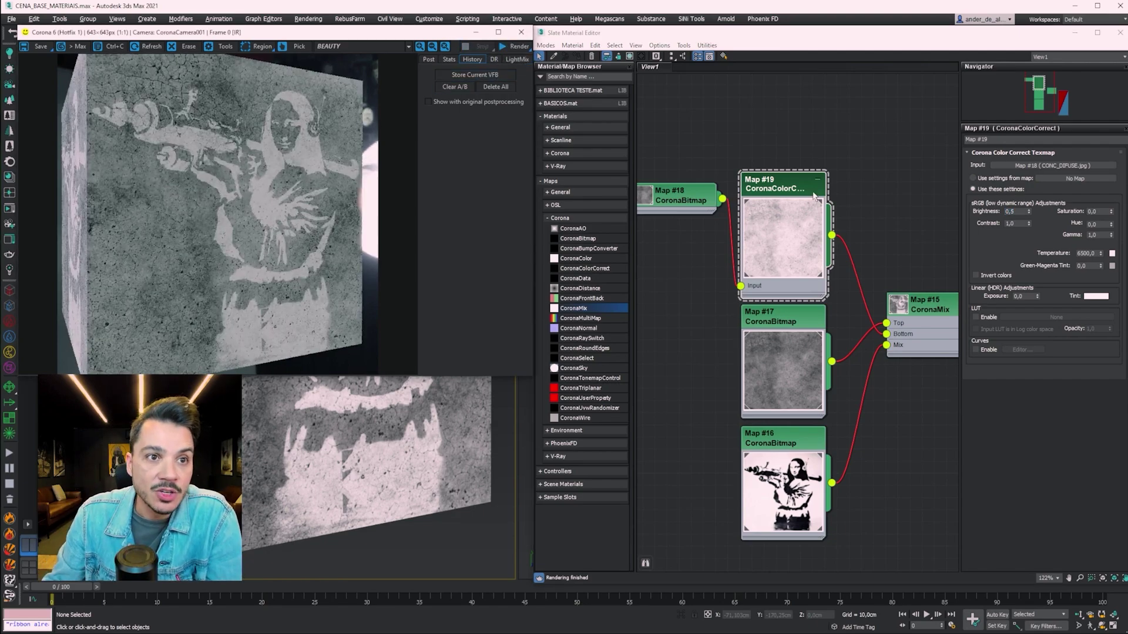
drag(814, 195, 810, 159)
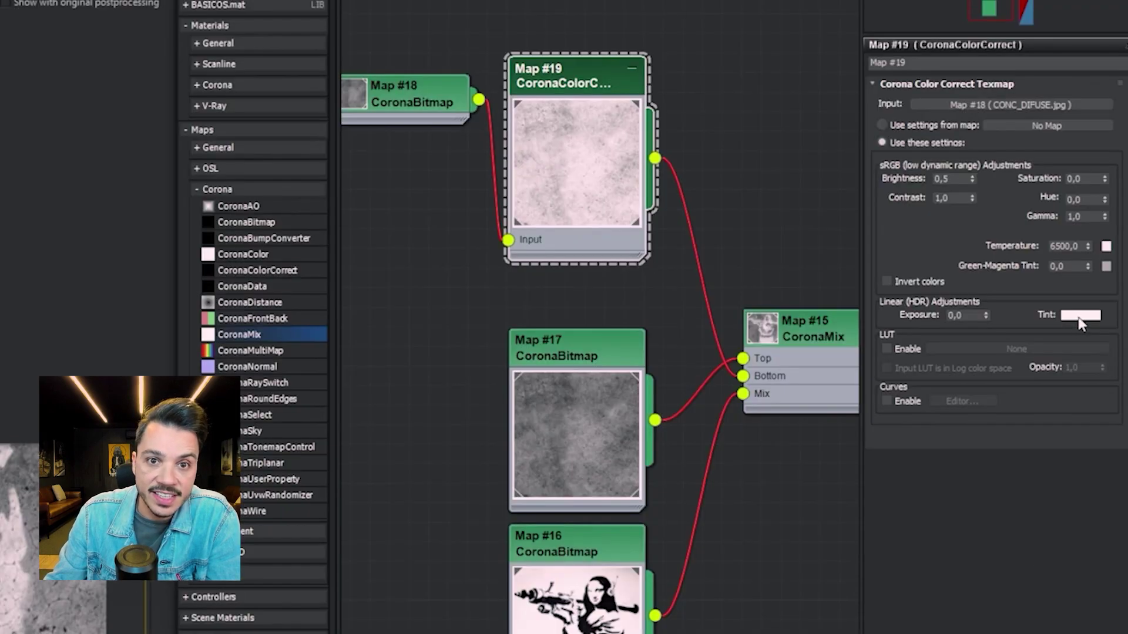
Give the Map #19 colour correction a yellow tint by lowering blue, and re-render
click(1081, 317)
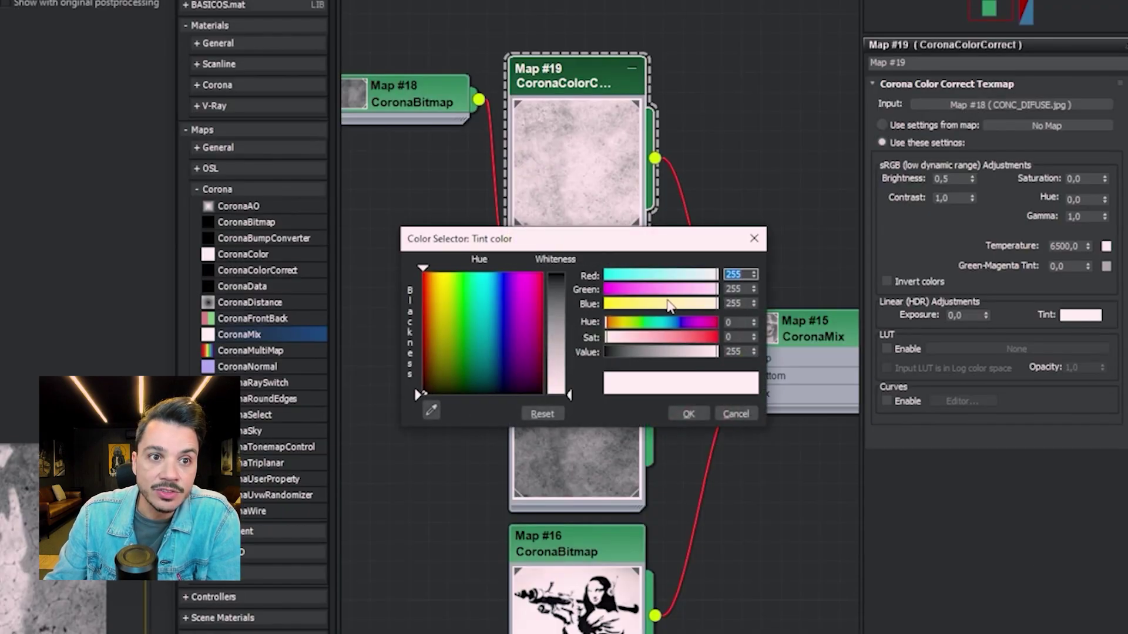
drag(668, 305, 607, 304)
click(700, 411)
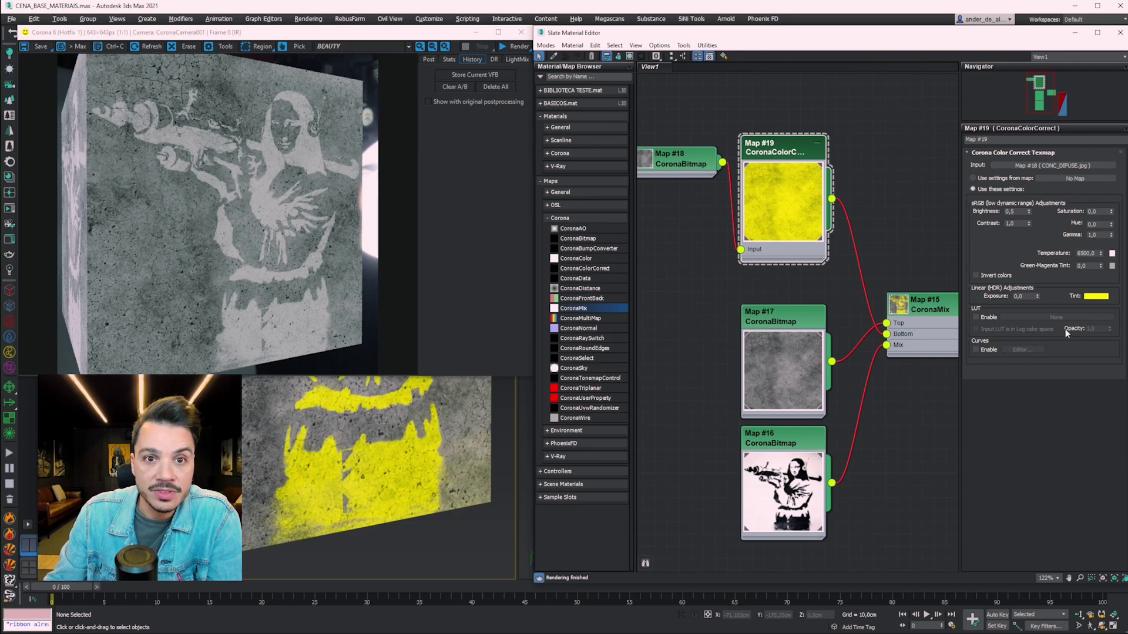
click(515, 46)
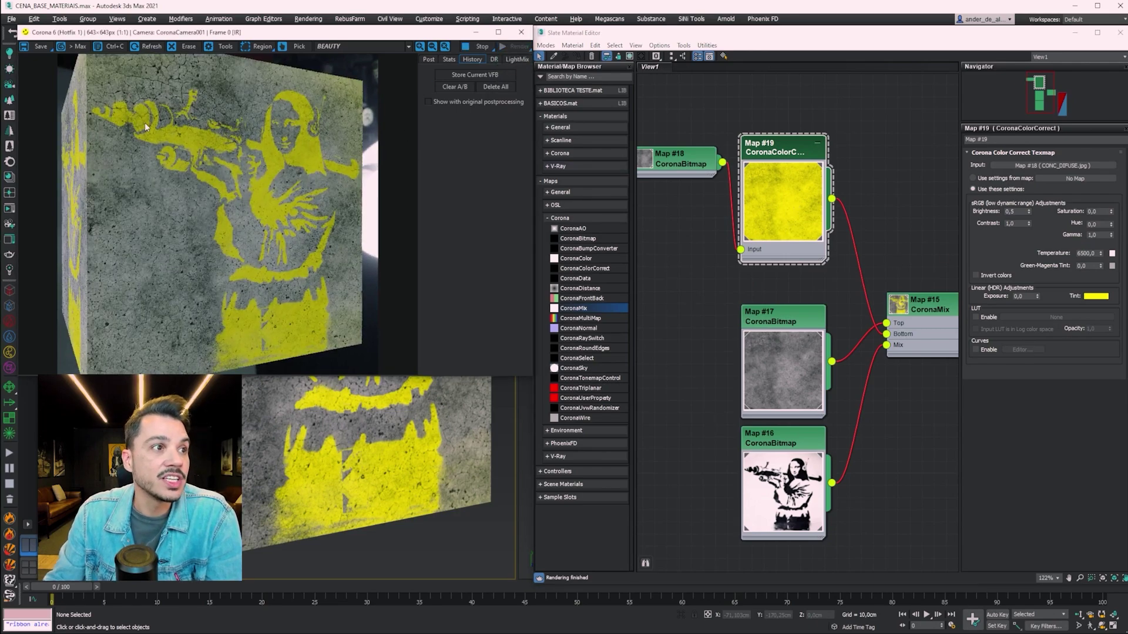
Check the yellow stencil render, then move the Map #17 concrete node up slightly
scroll(141, 136, up, 1)
scroll(147, 156, up, 1)
scroll(155, 159, down, 1)
scroll(238, 203, down, 1)
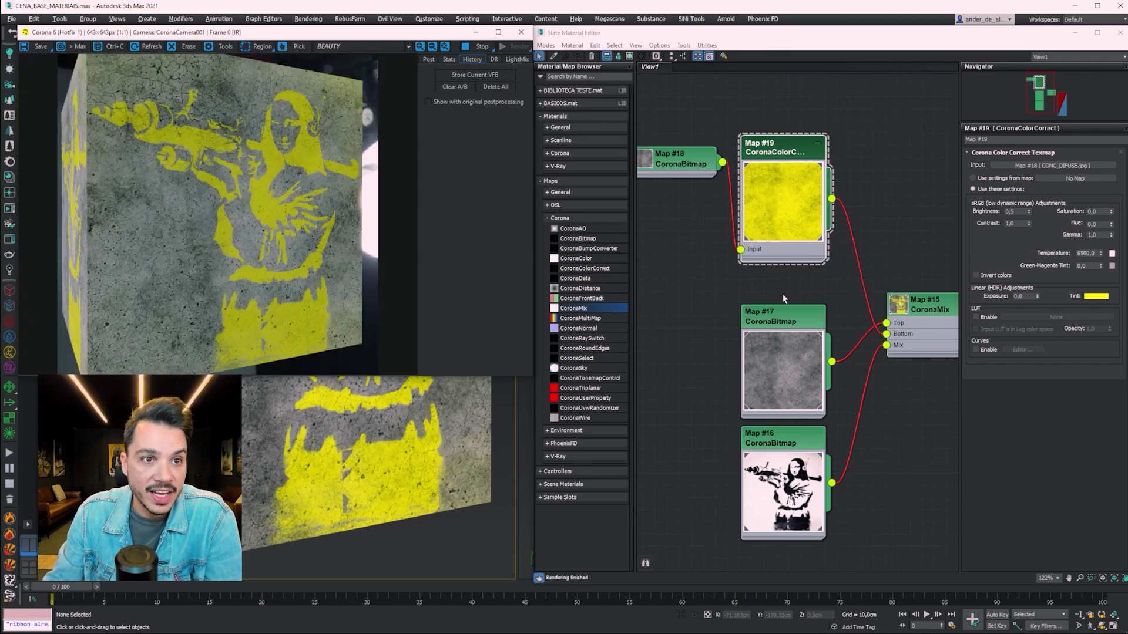
click(773, 151)
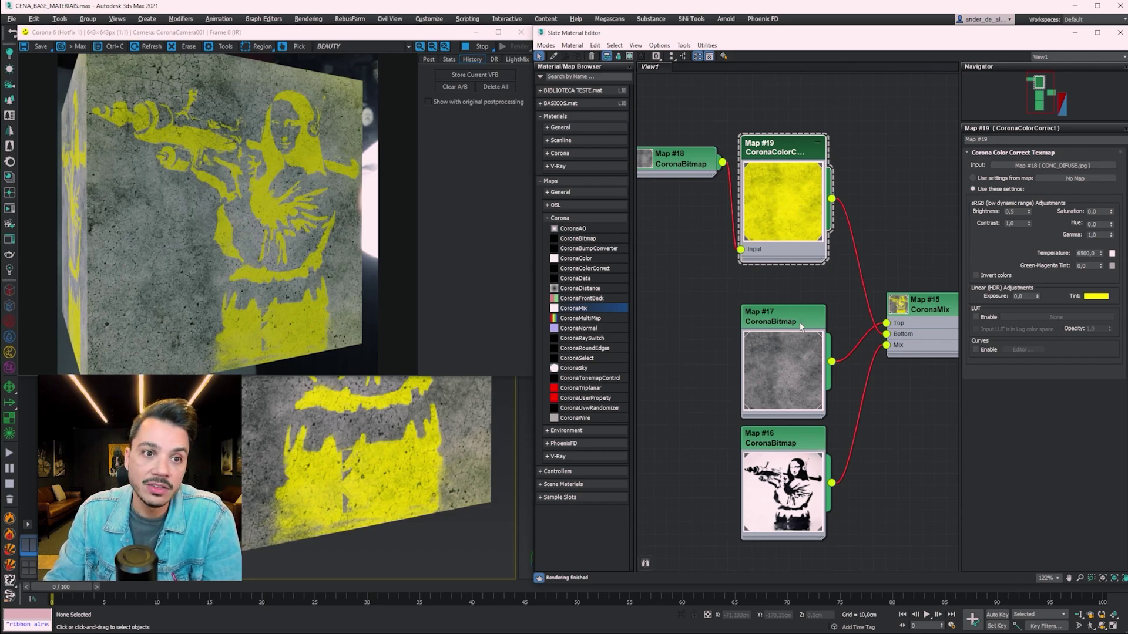
drag(800, 327, 797, 302)
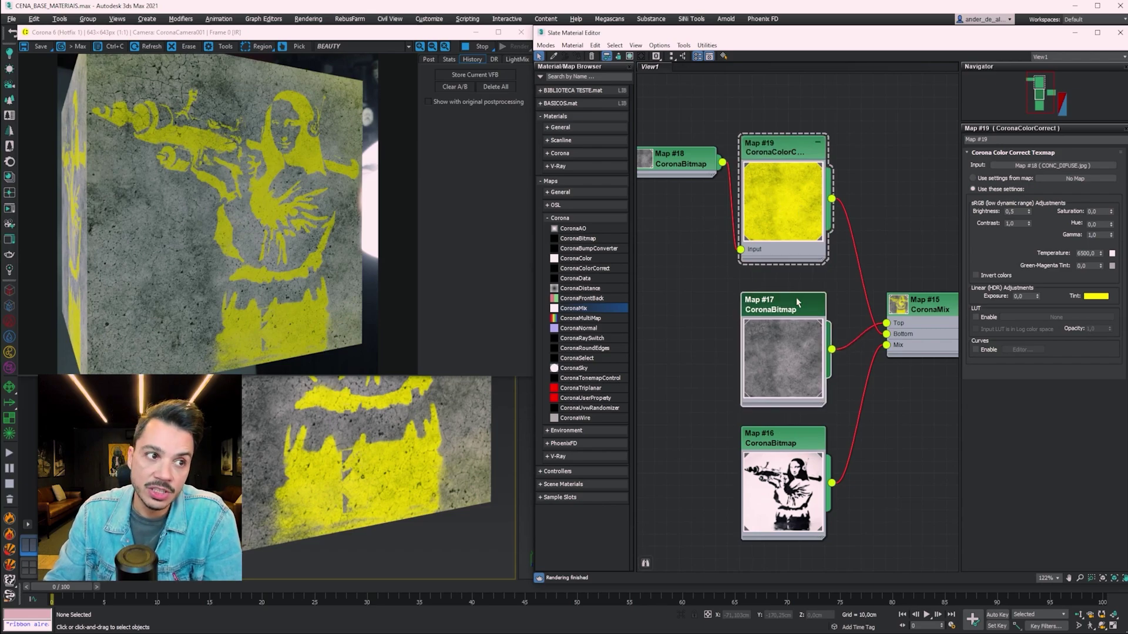
Inspect the Map #17 concrete and Map #16 Banksy bitmaps, then show the Map #15 CoronaMix parameters
double_click(788, 364)
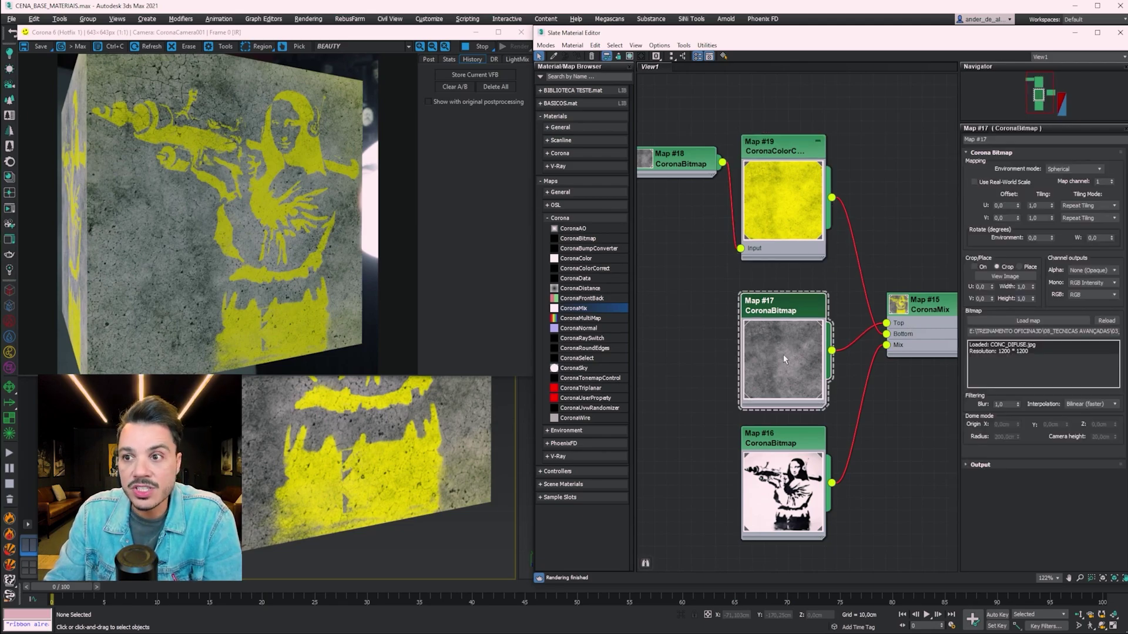
right_click(783, 448)
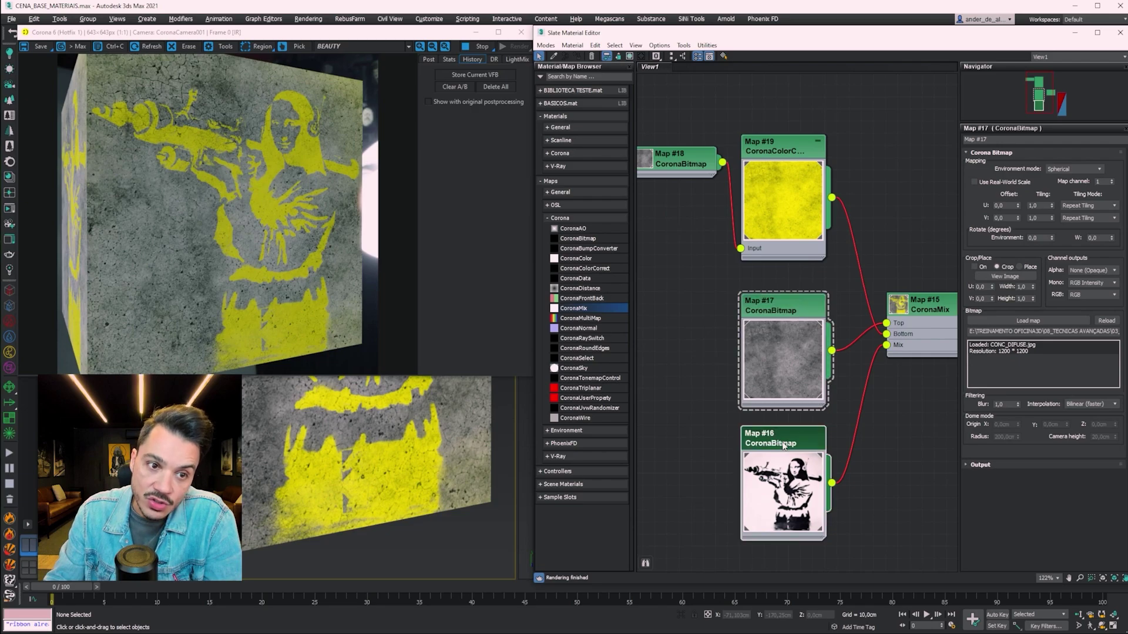
double_click(784, 496)
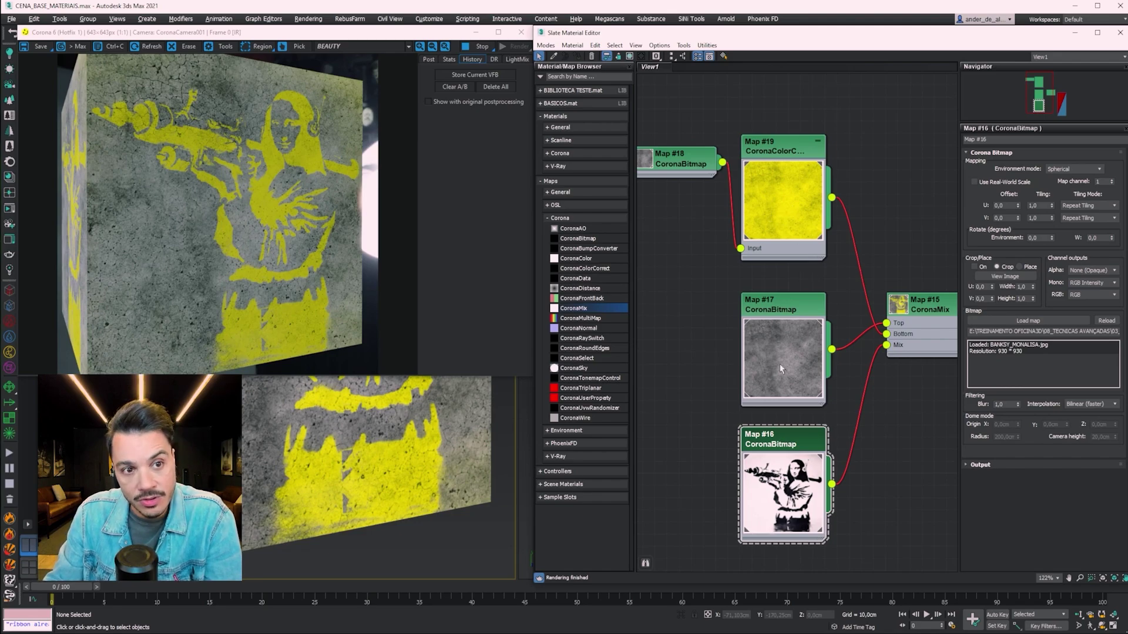
click(324, 222)
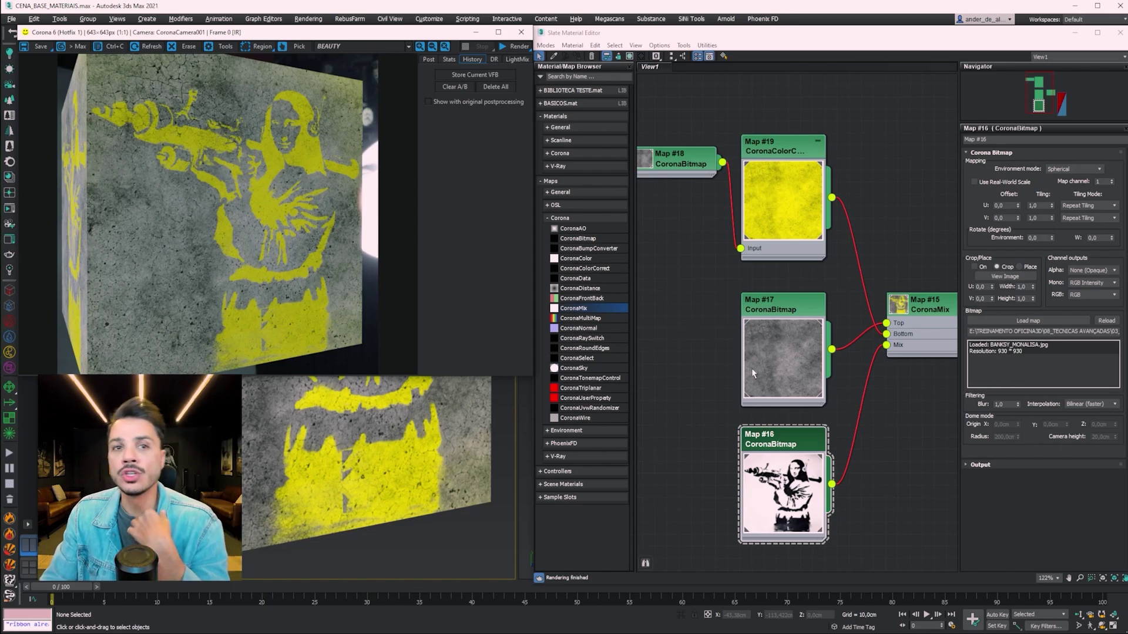
double_click(924, 311)
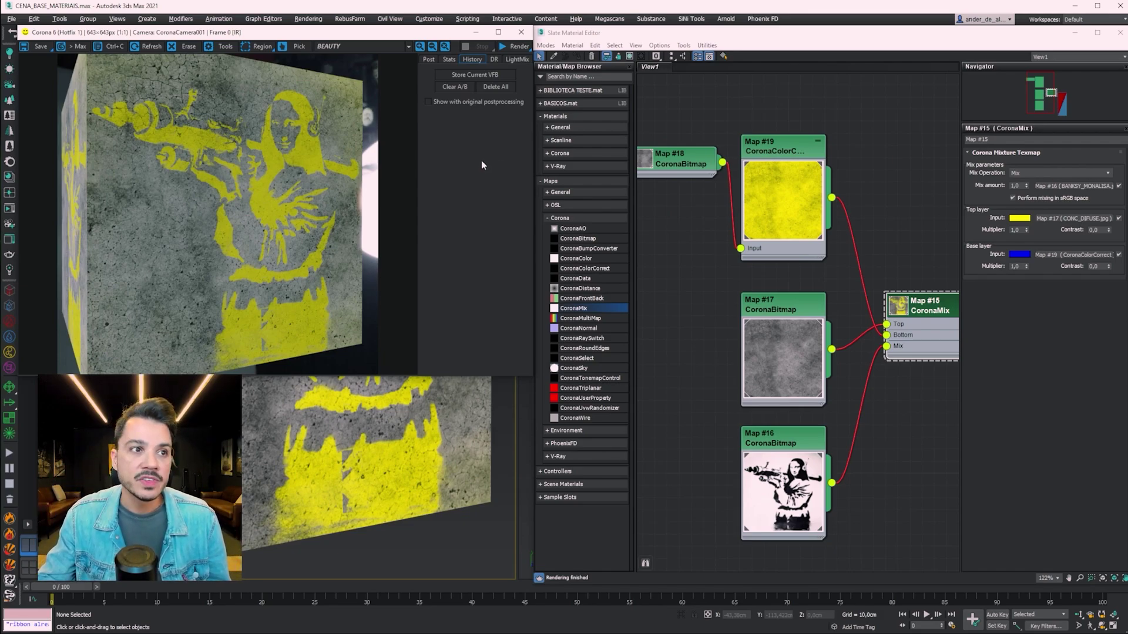
Start interactive rendering and set the CoronaMix operation to Add
click(512, 49)
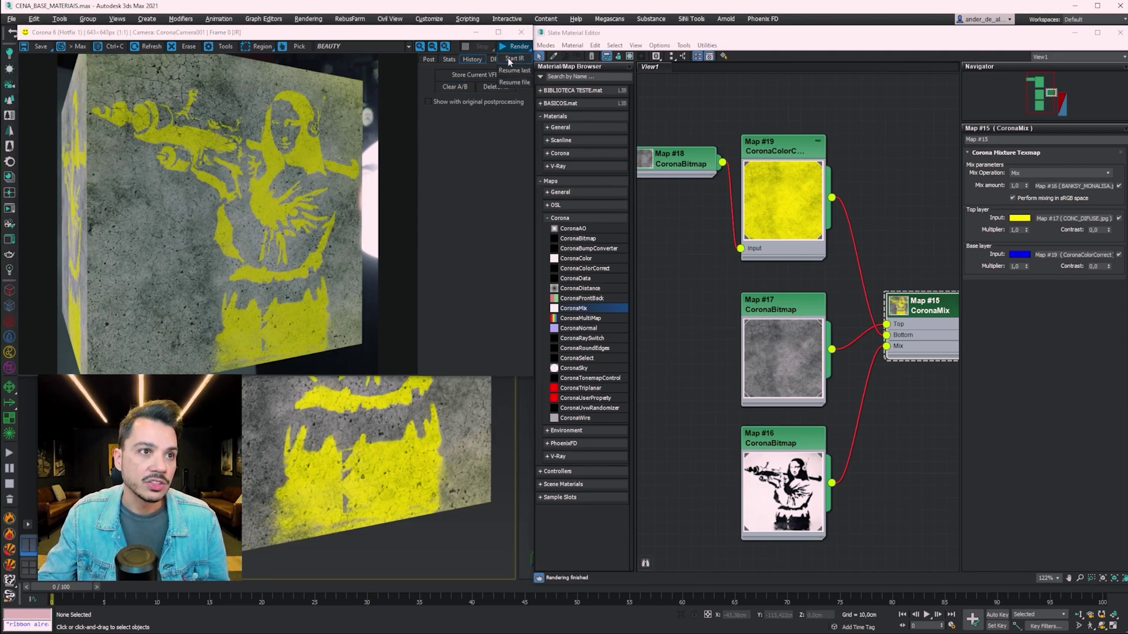
click(509, 61)
click(1057, 173)
click(1029, 187)
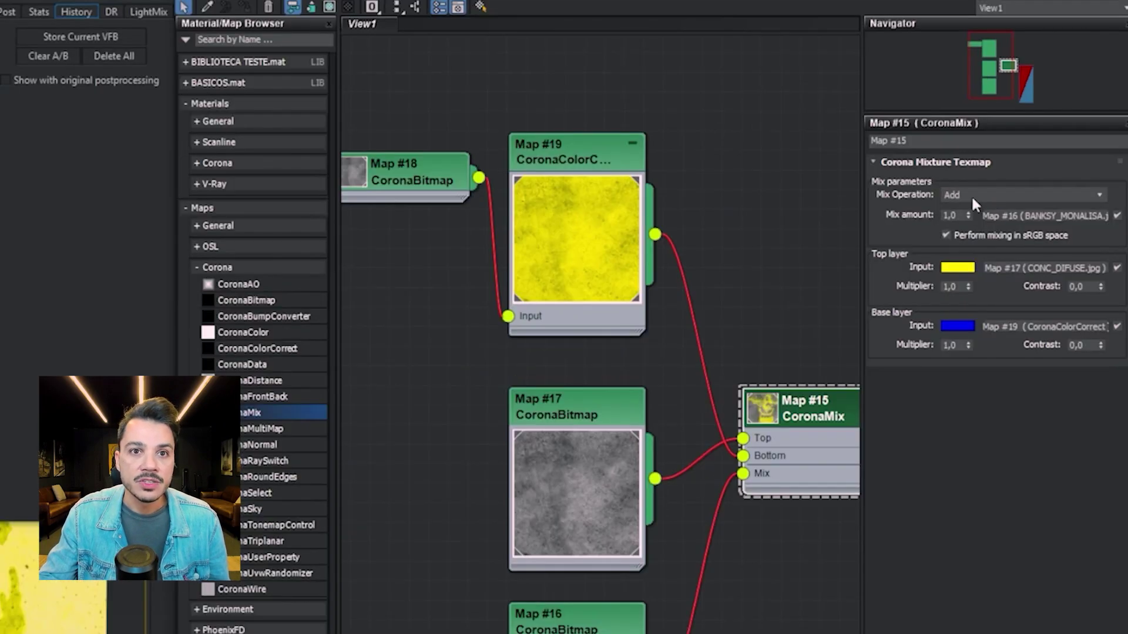
Preview the Subtract, Maximum and Screen blend modes, then set the operation back to Mix
scroll(972, 200, down, 1)
scroll(971, 195, down, 1)
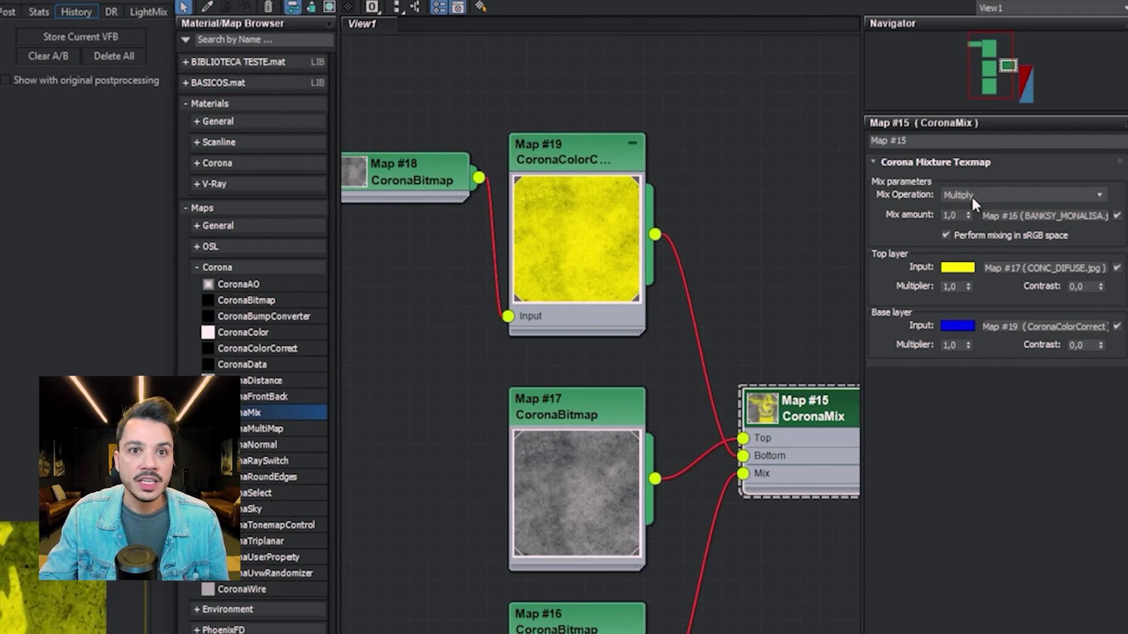
scroll(971, 195, down, 1)
scroll(1028, 175, down, 2)
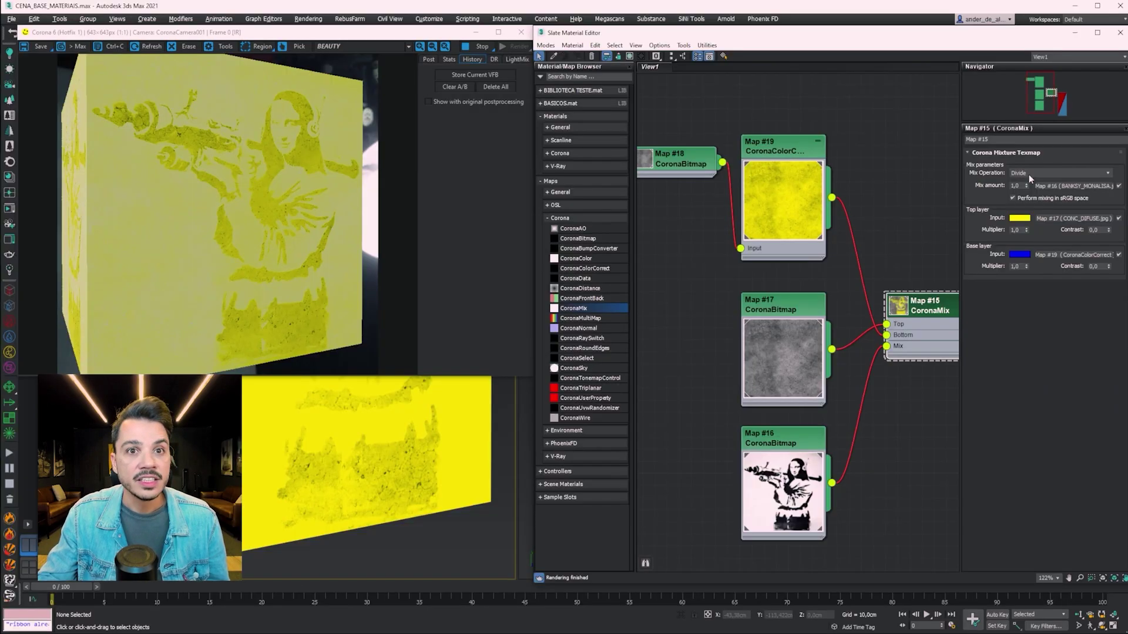
scroll(1028, 174, down, 2)
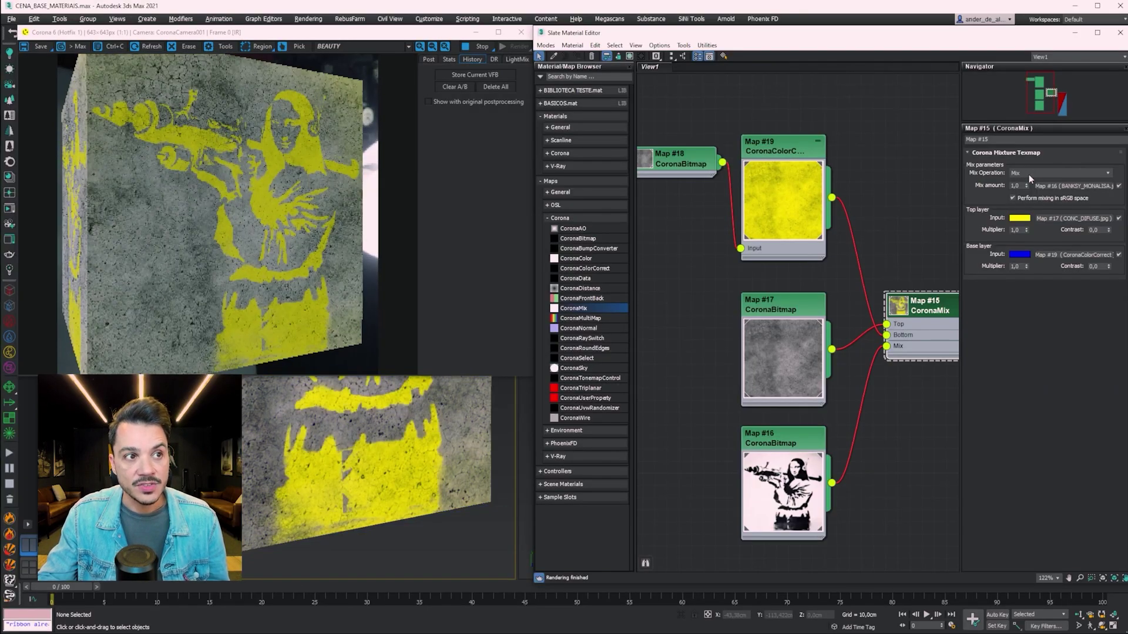
scroll(1028, 174, down, 1)
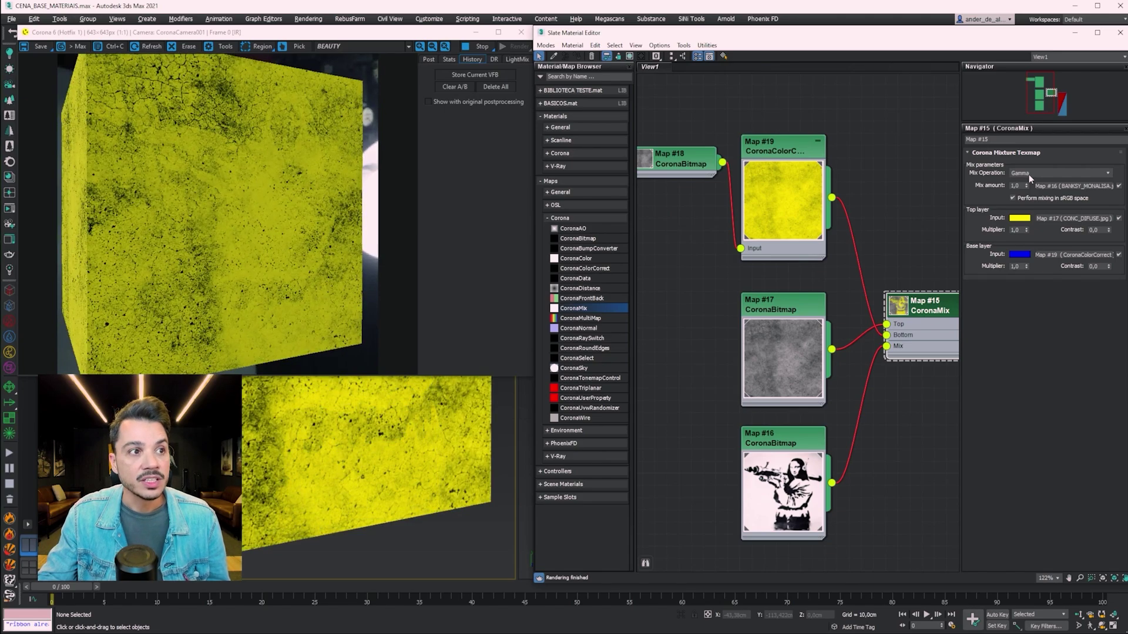
scroll(1028, 175, down, 1)
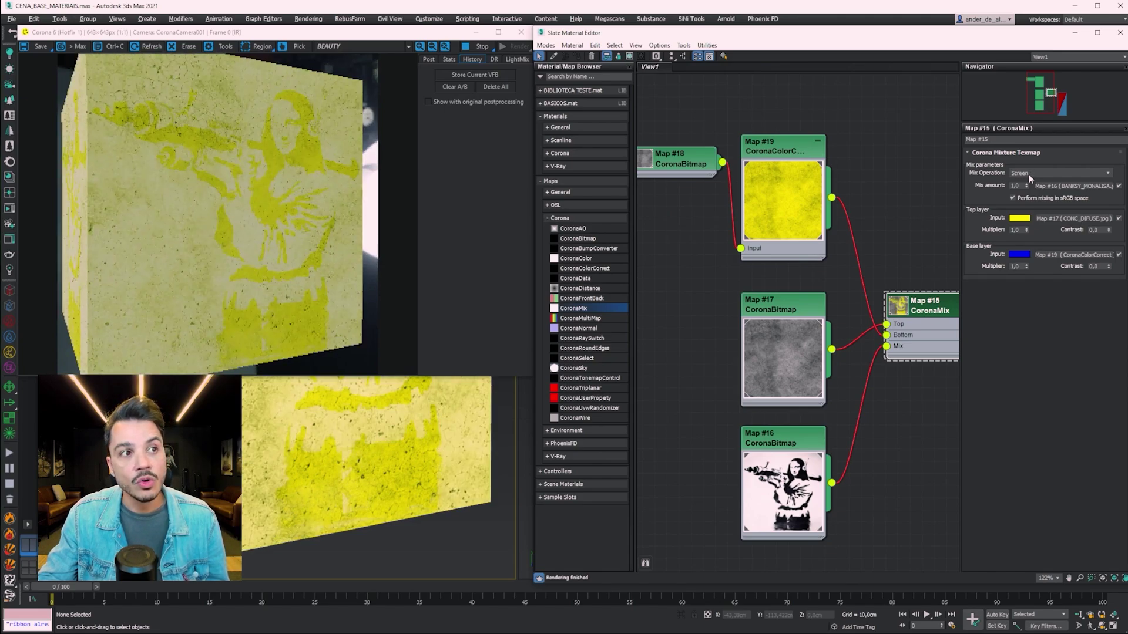
scroll(1028, 175, down, 3)
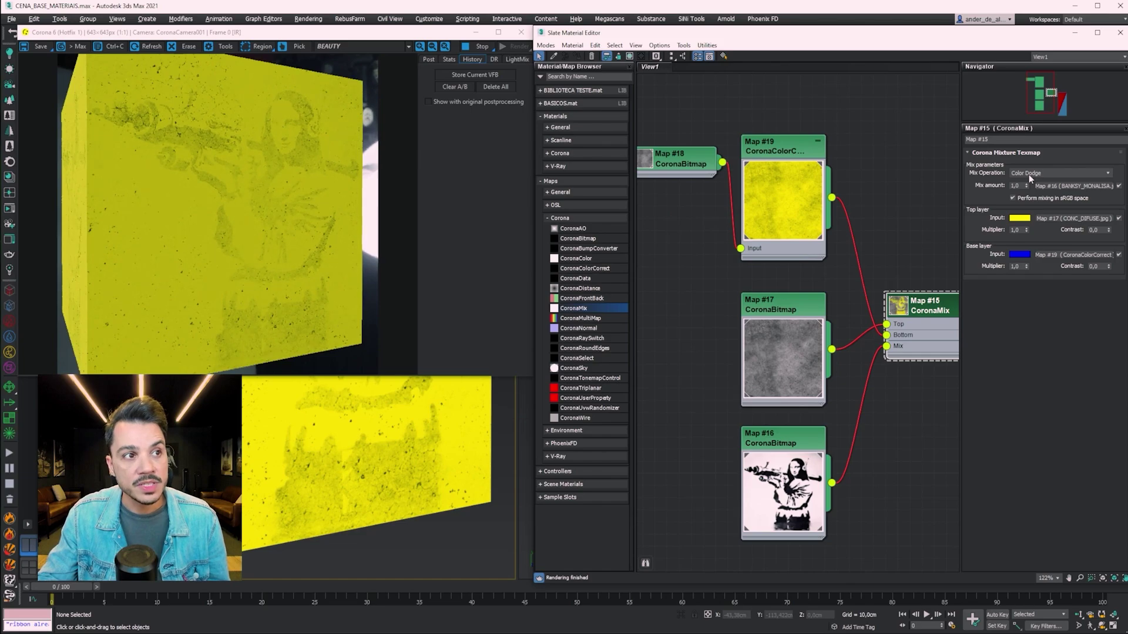
scroll(1028, 174, down, 1)
scroll(1028, 174, down, 1)
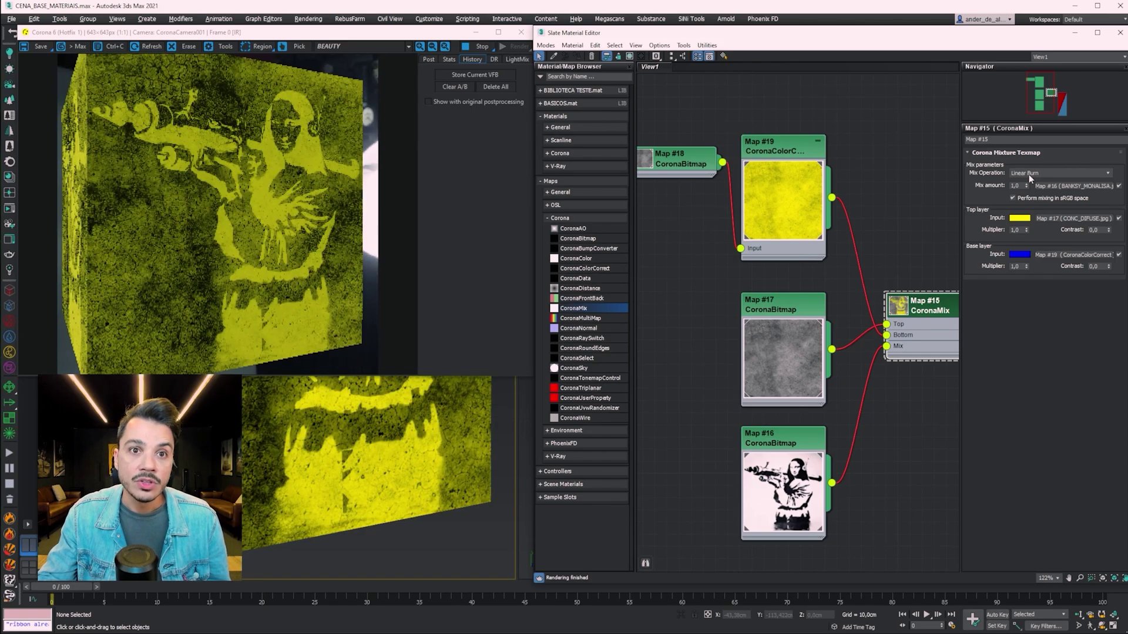
scroll(1029, 173, down, 2)
scroll(1029, 173, down, 2)
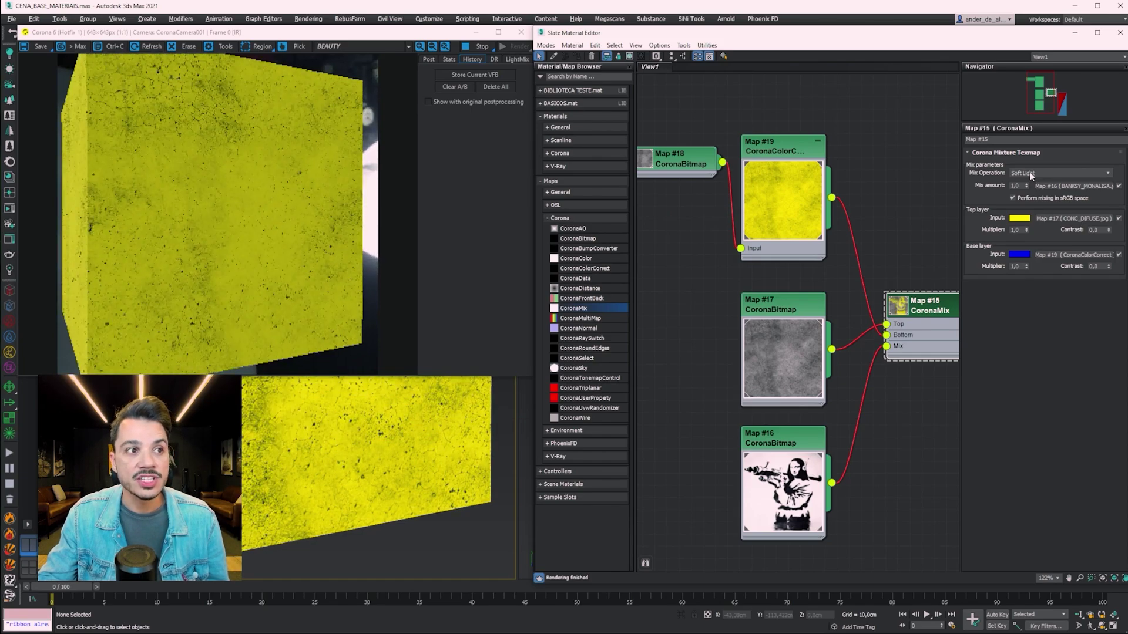
scroll(1029, 174, up, 10)
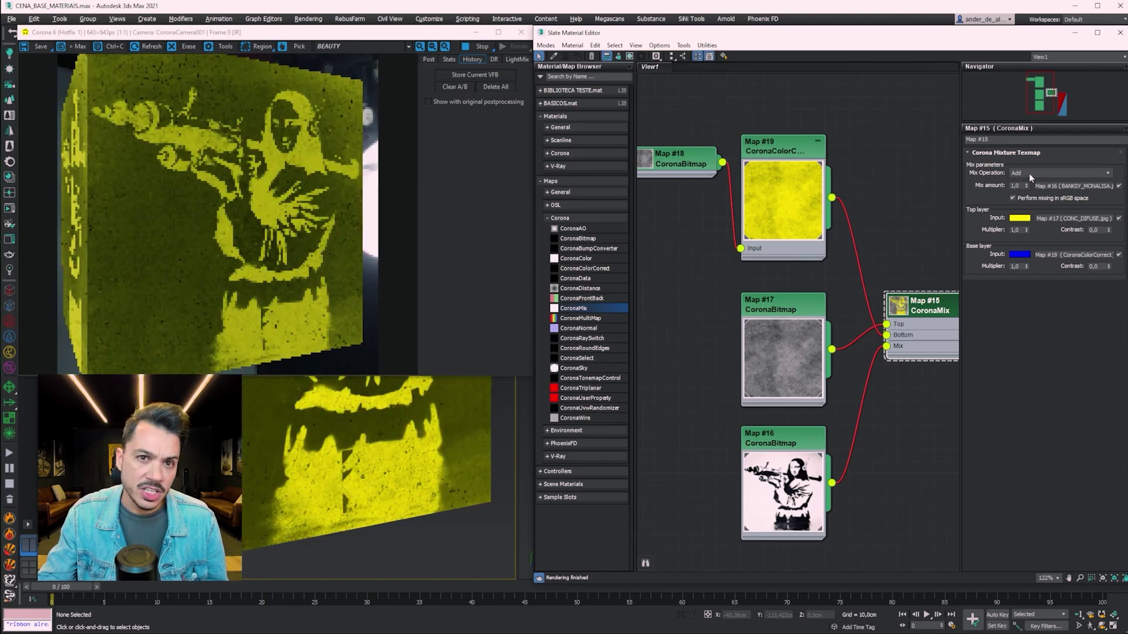
scroll(1029, 174, down, 1)
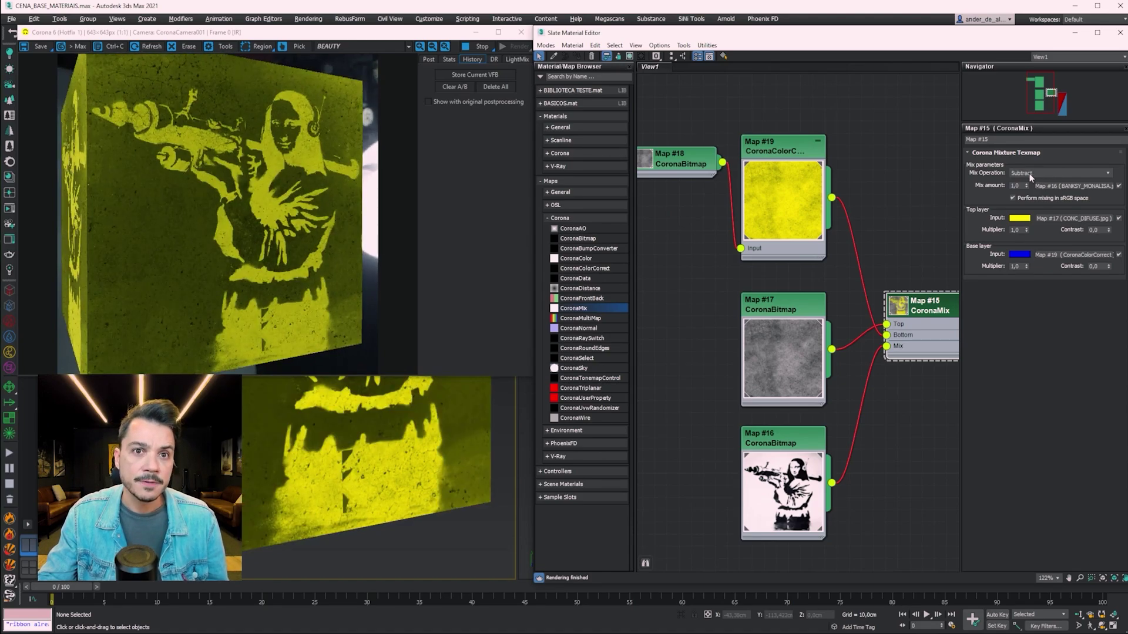
scroll(1029, 174, down, 1)
scroll(1029, 173, down, 1)
scroll(1029, 174, up, 1)
scroll(1029, 174, up, 1)
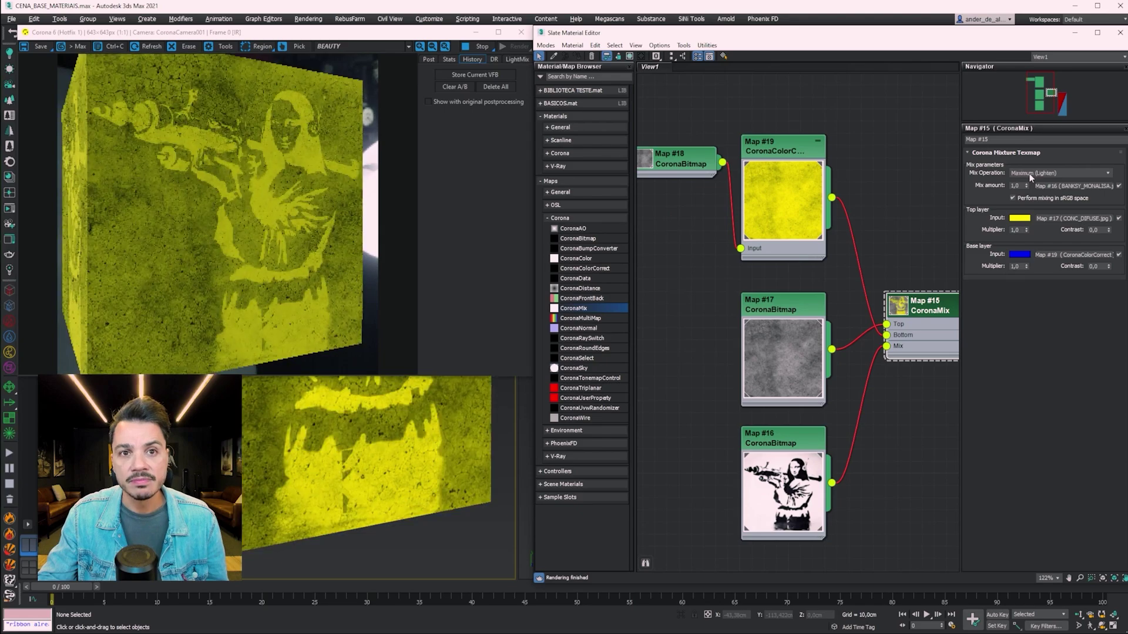
scroll(1029, 174, up, 1)
scroll(1029, 174, up, 1)
scroll(1029, 174, down, 2)
scroll(1029, 174, down, 1)
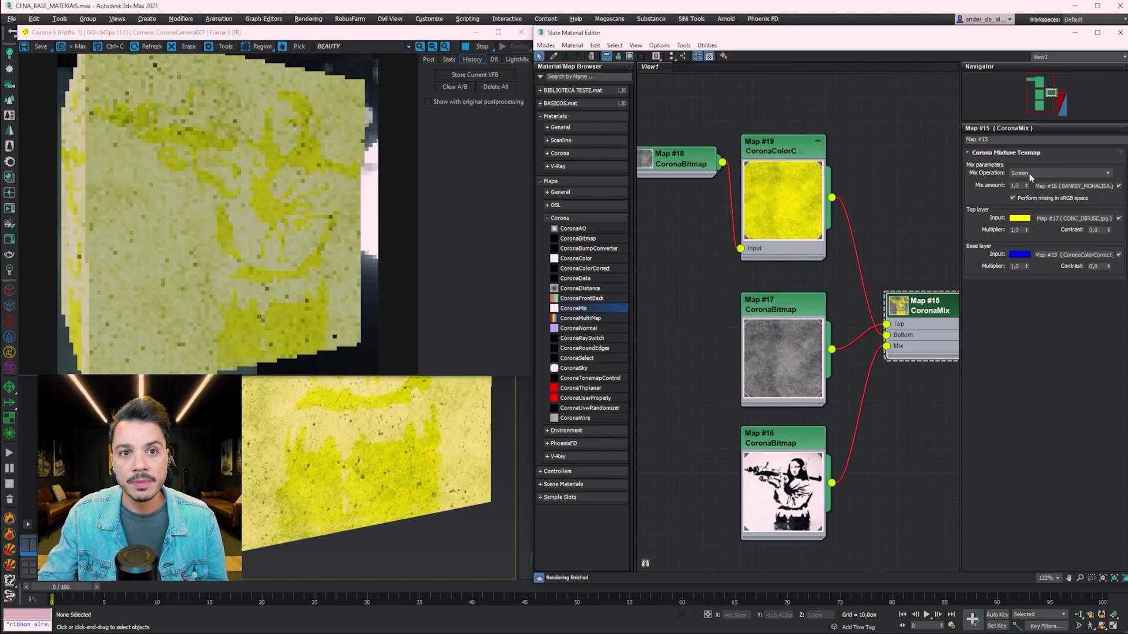
scroll(1029, 174, down, 1)
scroll(1029, 174, down, 1)
click(1030, 174)
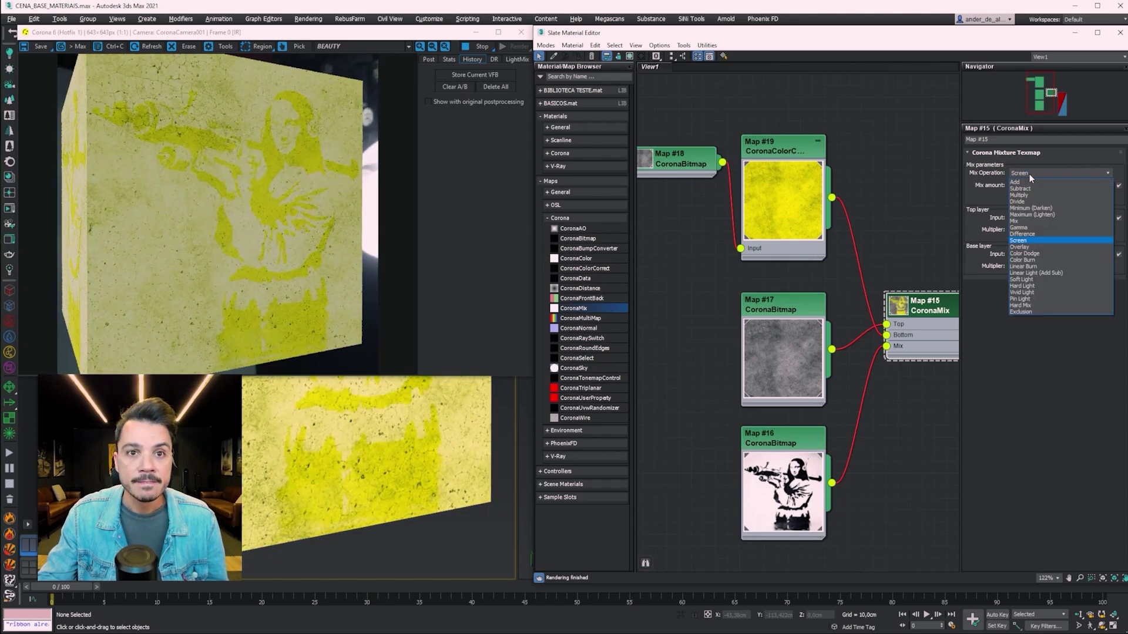
click(1021, 221)
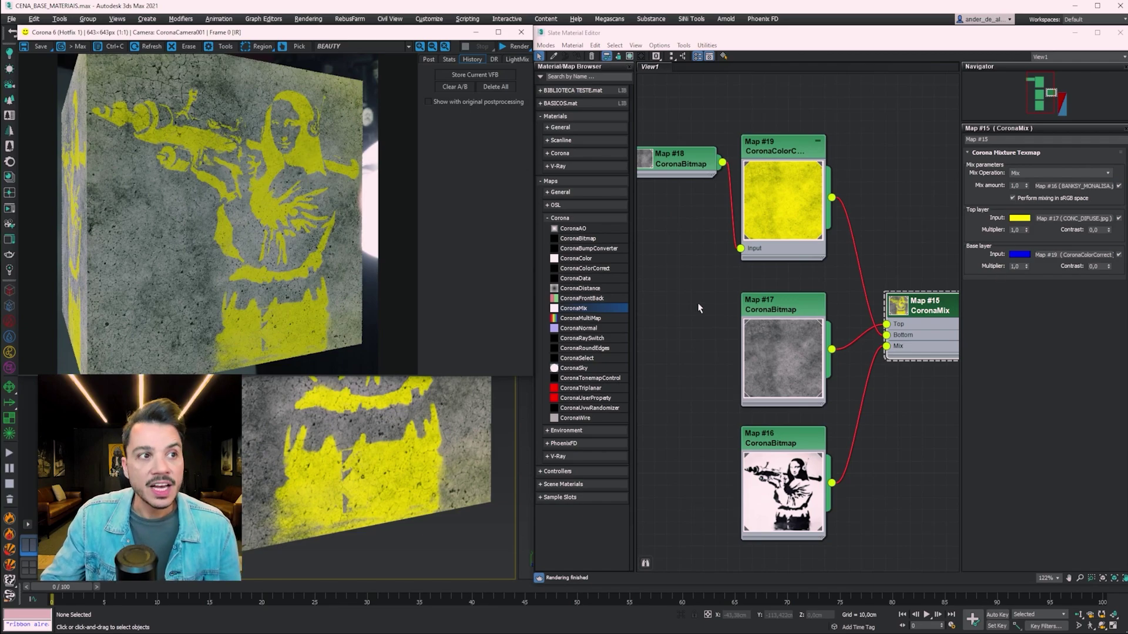
Insert a new CoronaColorCorrect (Map #20) between Map #17 and the CoronaMix Top input
mouse_move(806, 319)
mouse_down()
mouse_move(705, 308)
mouse_move(694, 318)
mouse_up()
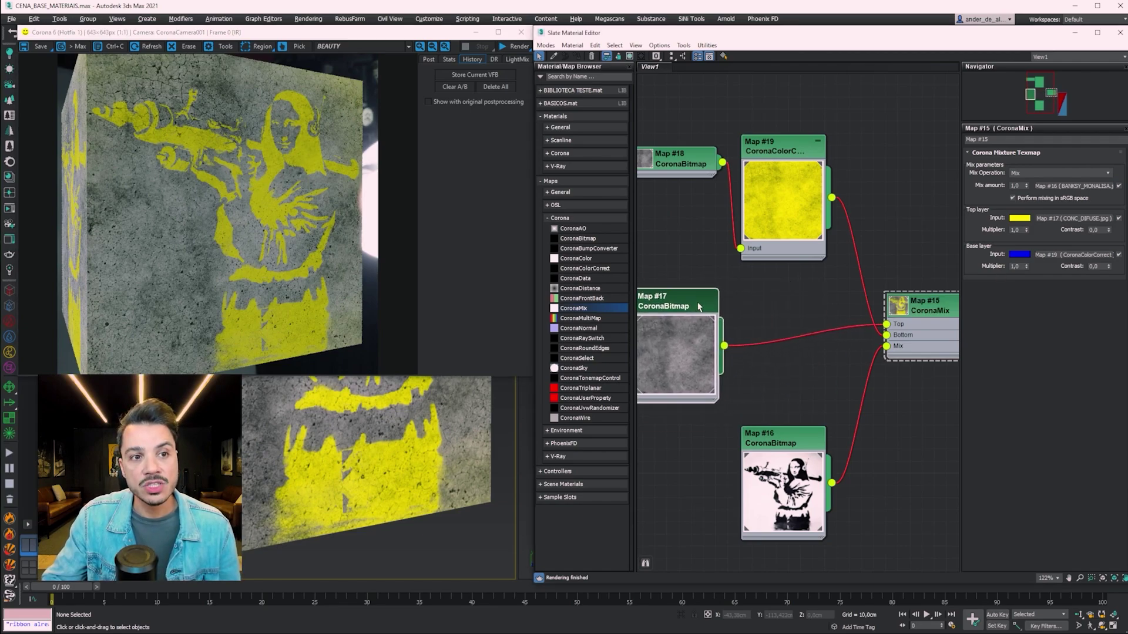
middle_drag(781, 316, 824, 270)
click(838, 264)
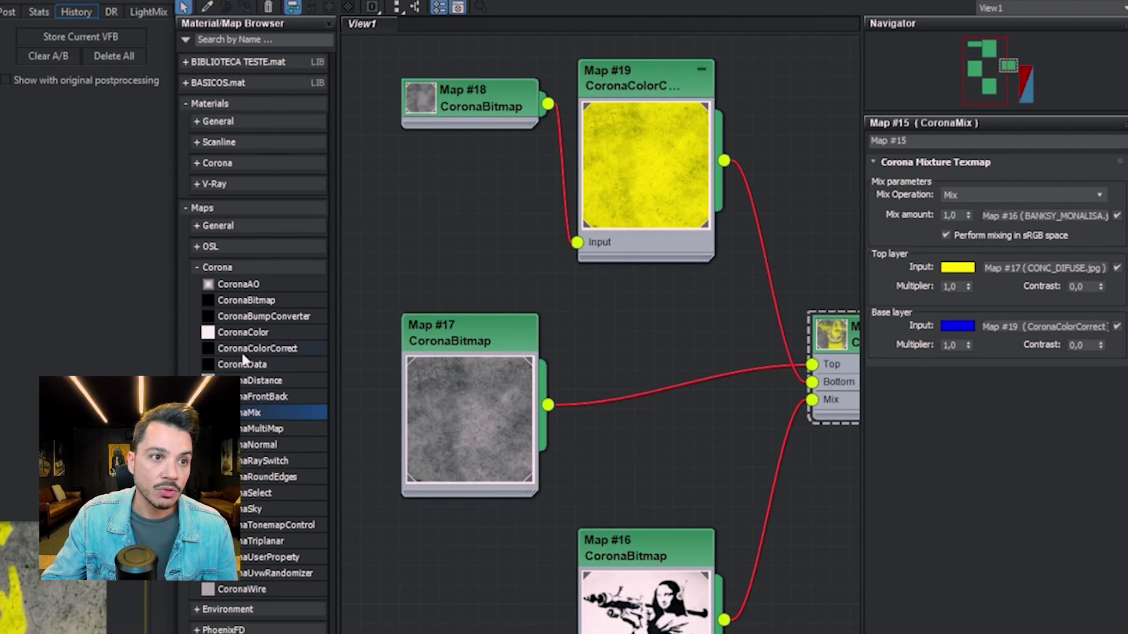
click(244, 350)
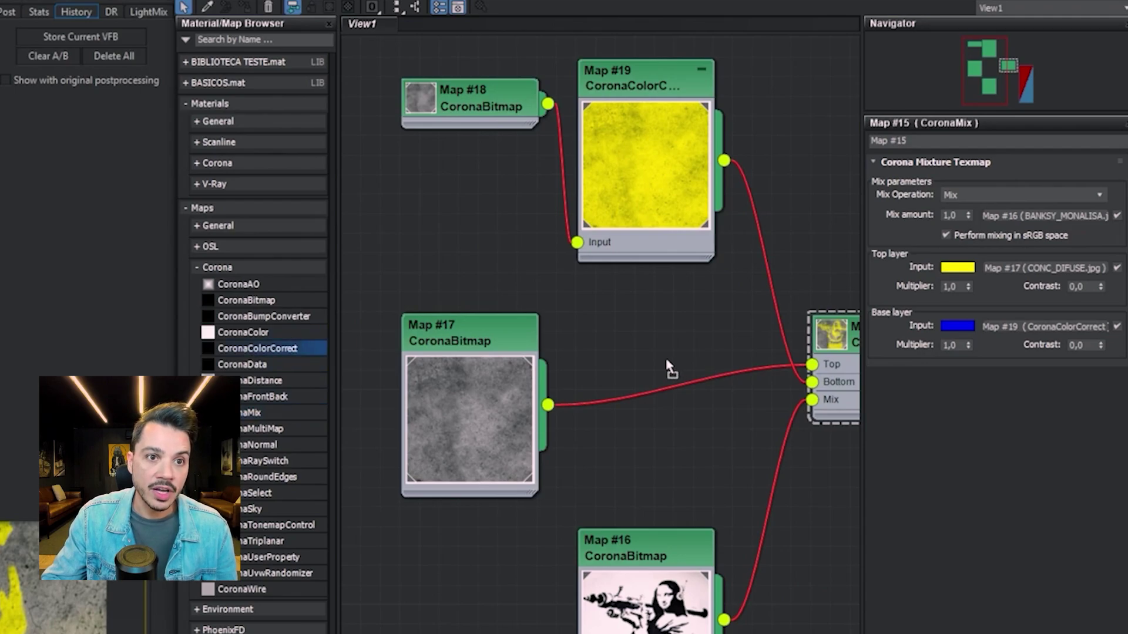
drag(667, 366, 596, 335)
drag(548, 405, 597, 384)
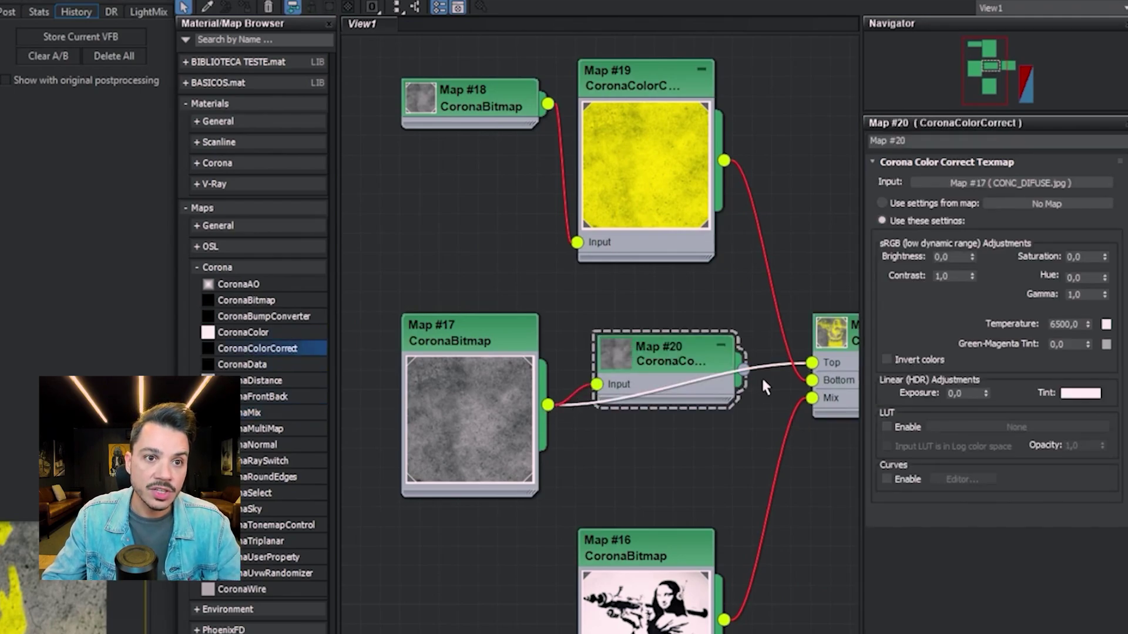
click(821, 379)
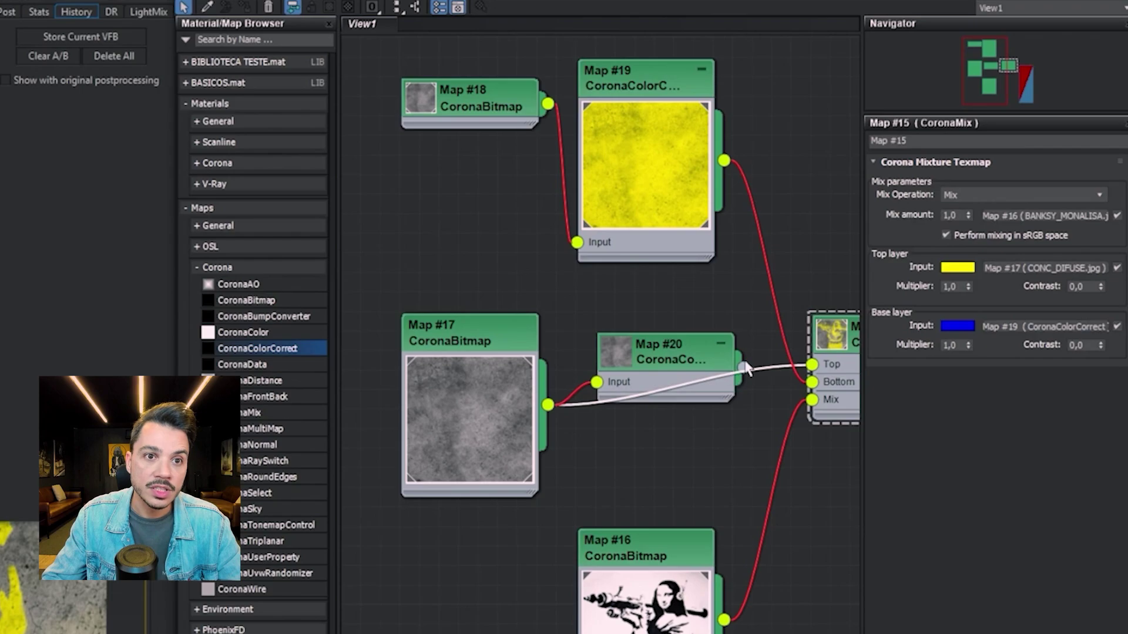
drag(742, 366, 812, 364)
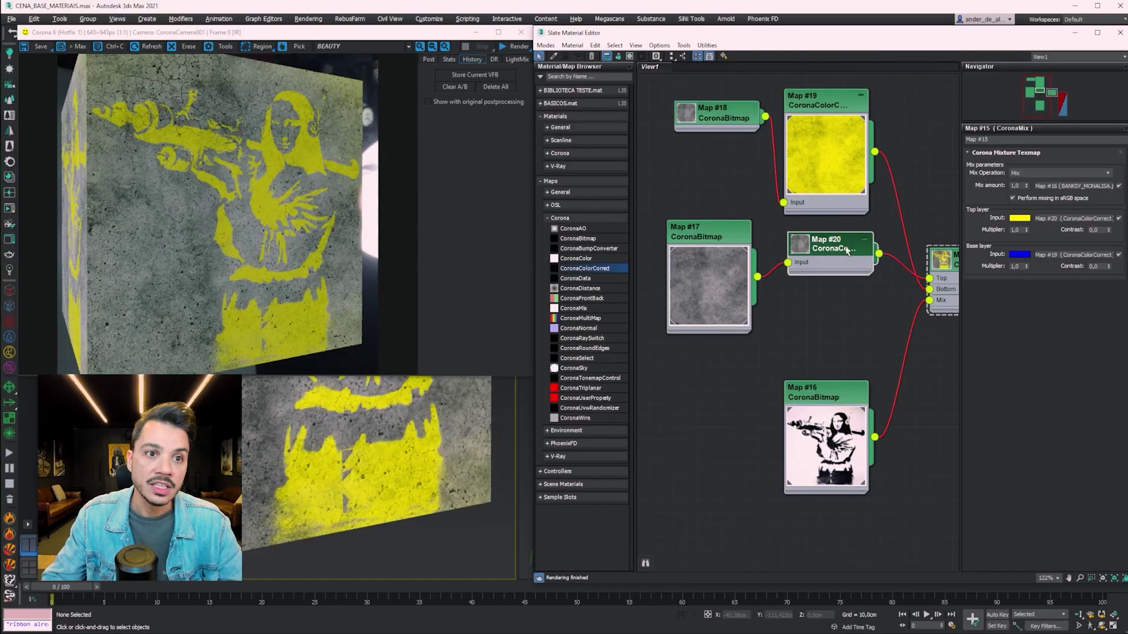
drag(847, 251, 846, 276)
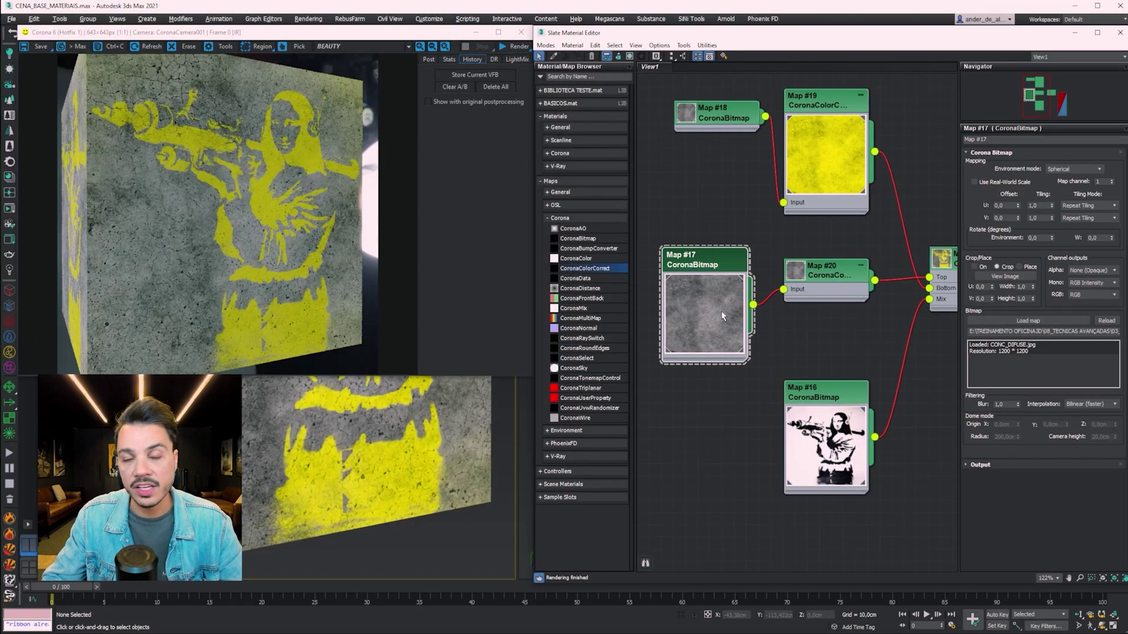
Set the Map #20 colour correction Brightness to -0,3
click(830, 278)
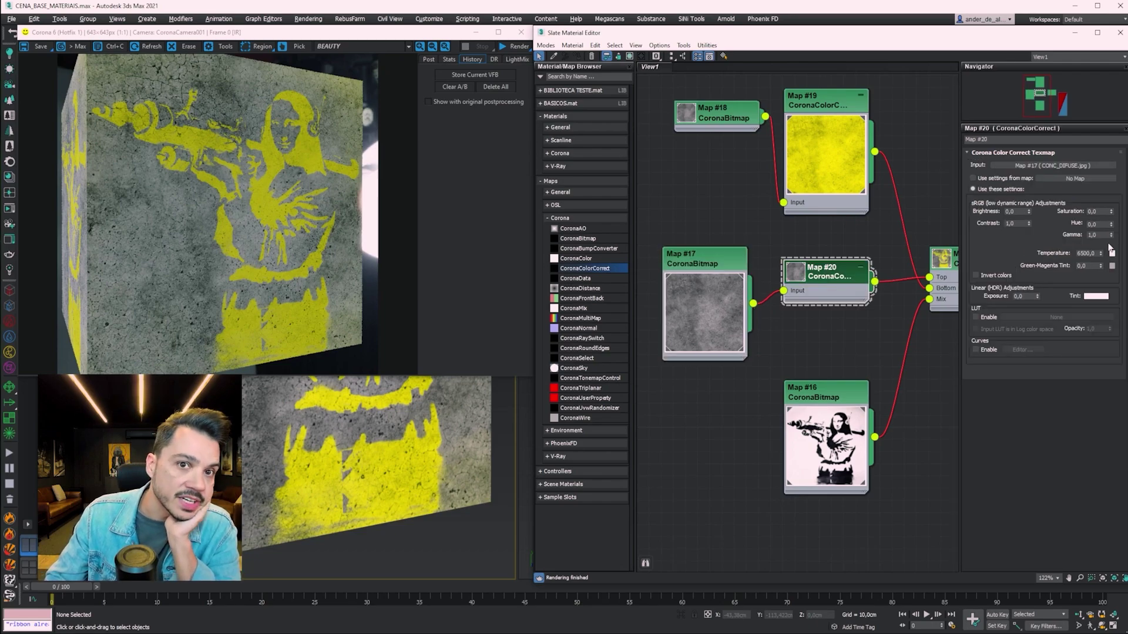
right_click(1012, 212)
click(947, 260)
text(-)
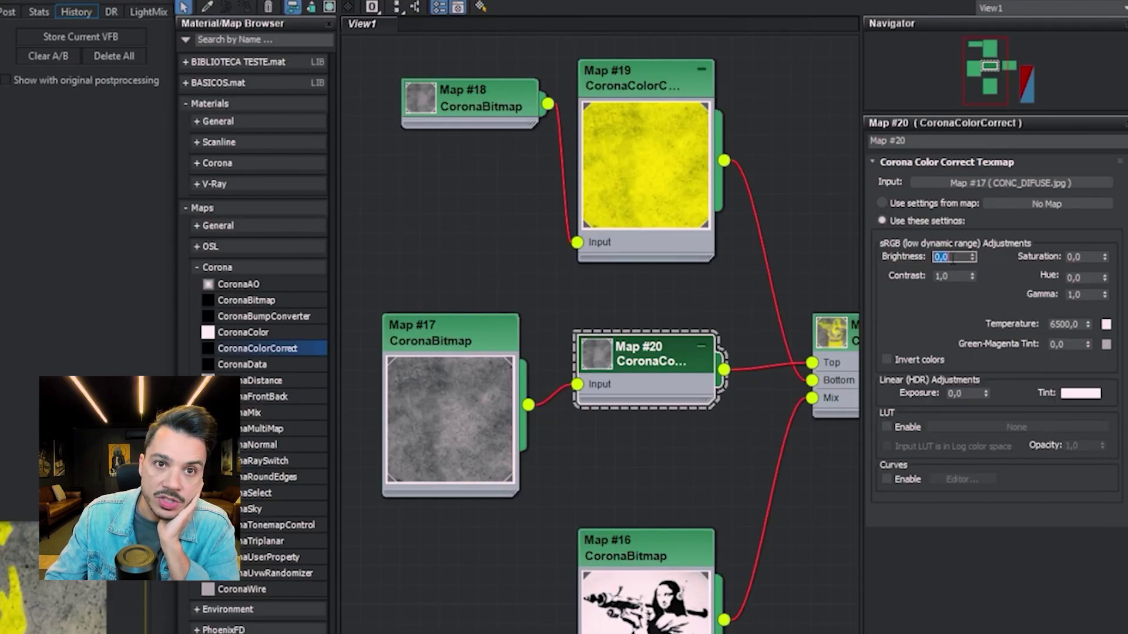
text(0,3)
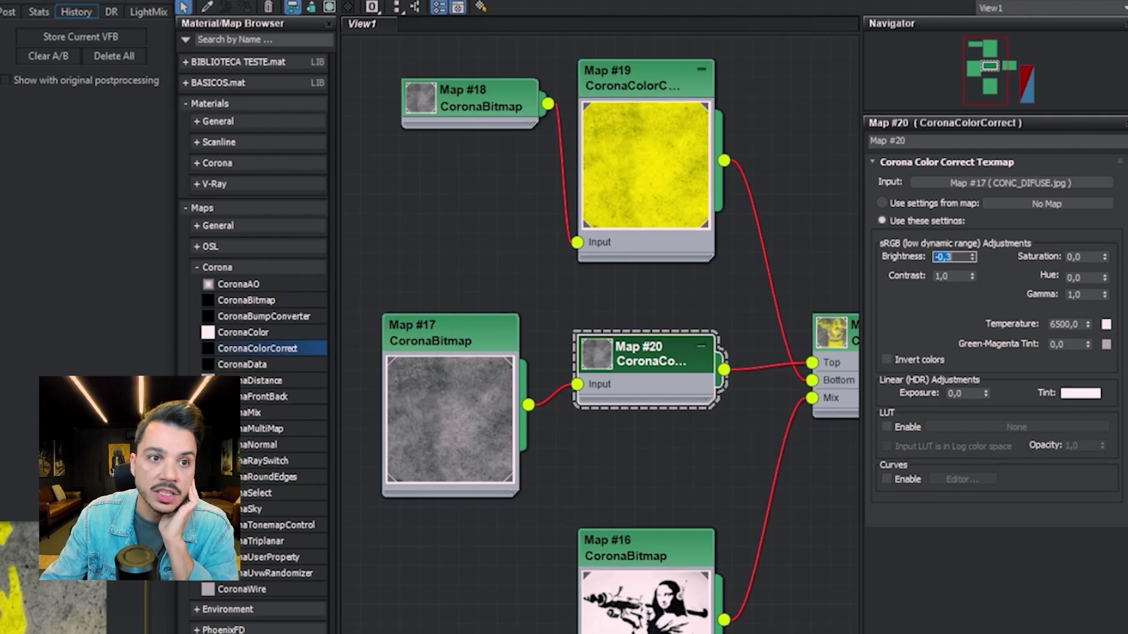
key(Return)
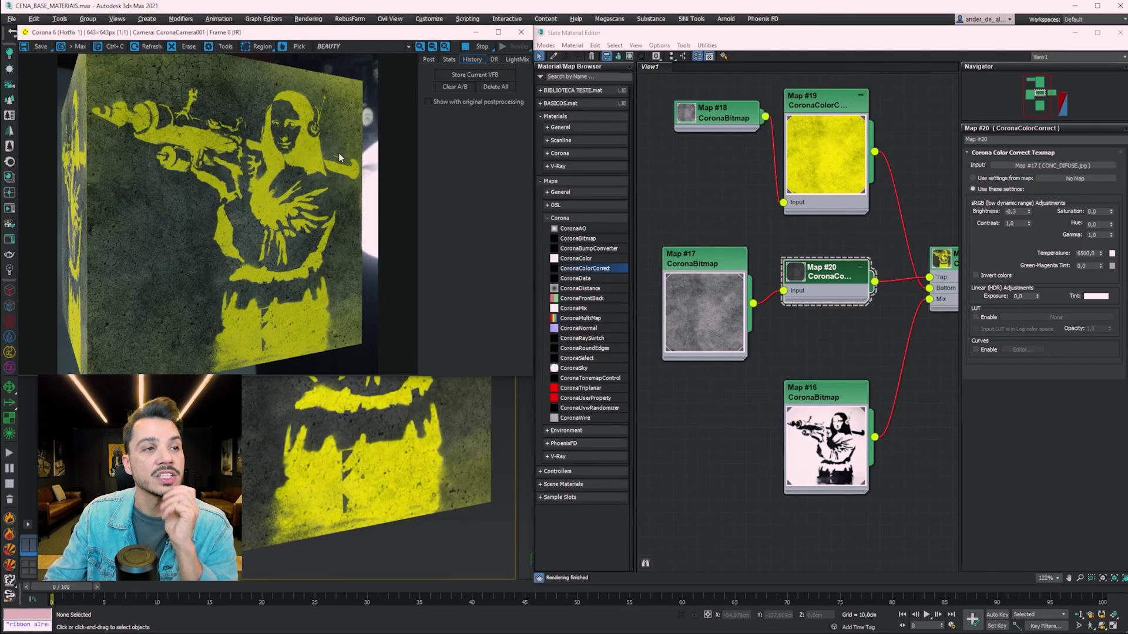
drag(434, 33, 488, 72)
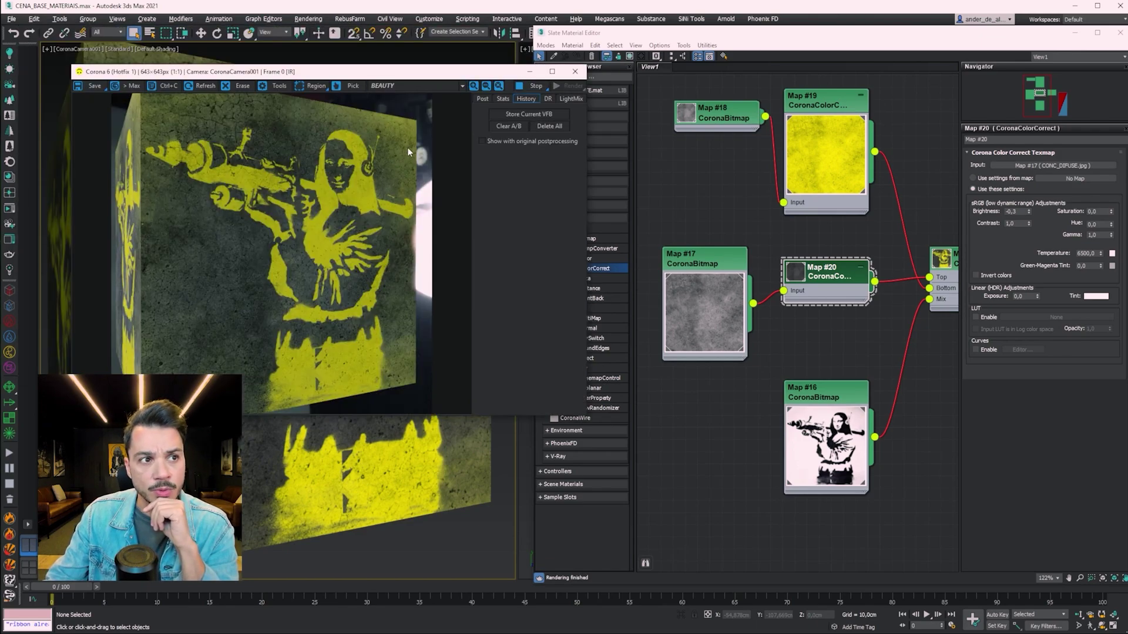
Stop the interactive render and preview the Banksy Mona Lisa image in Map #16
click(532, 86)
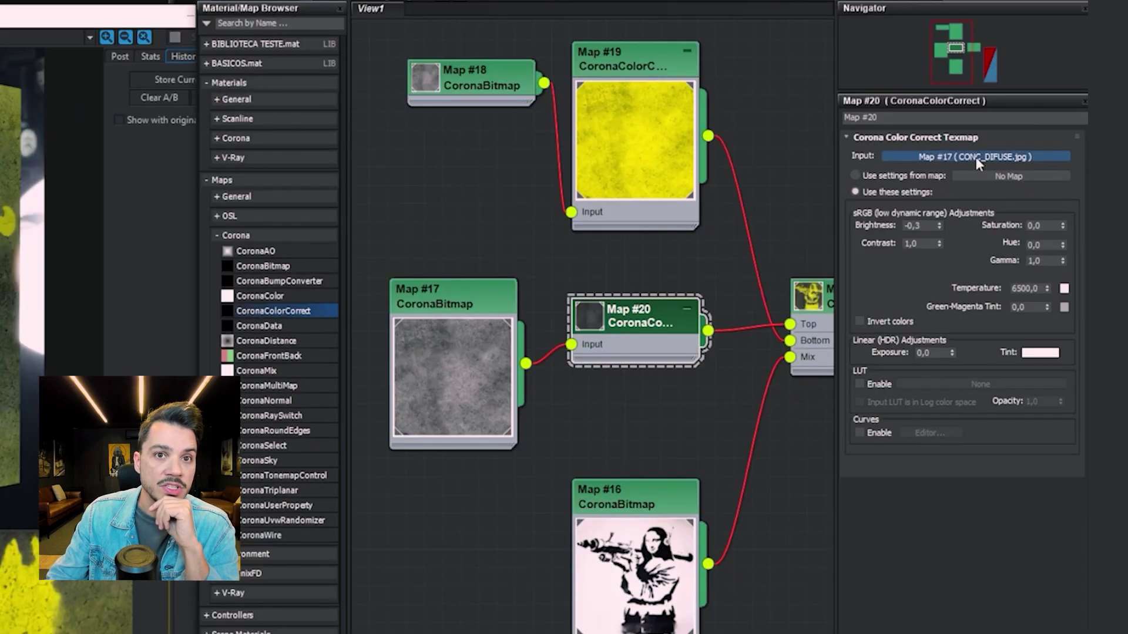
click(1053, 165)
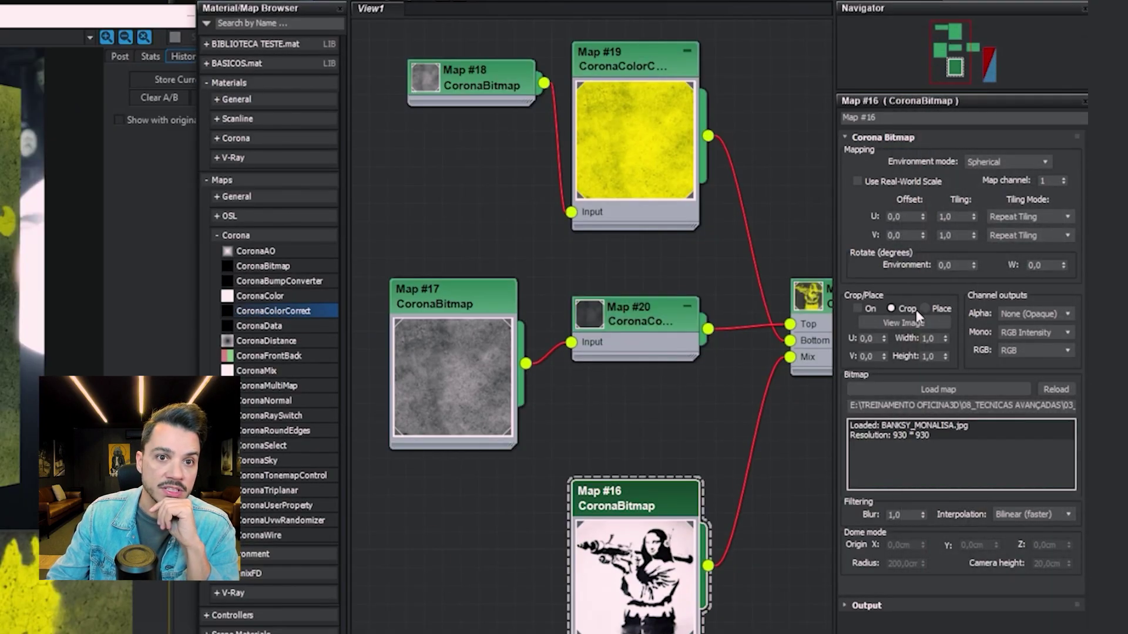
click(905, 328)
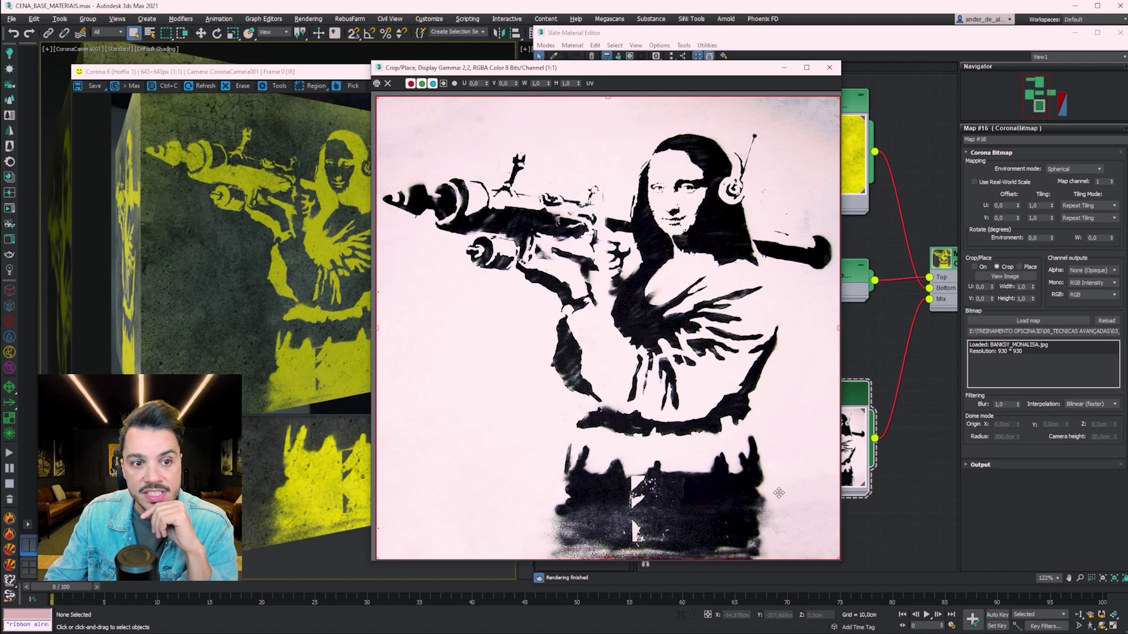
click(829, 68)
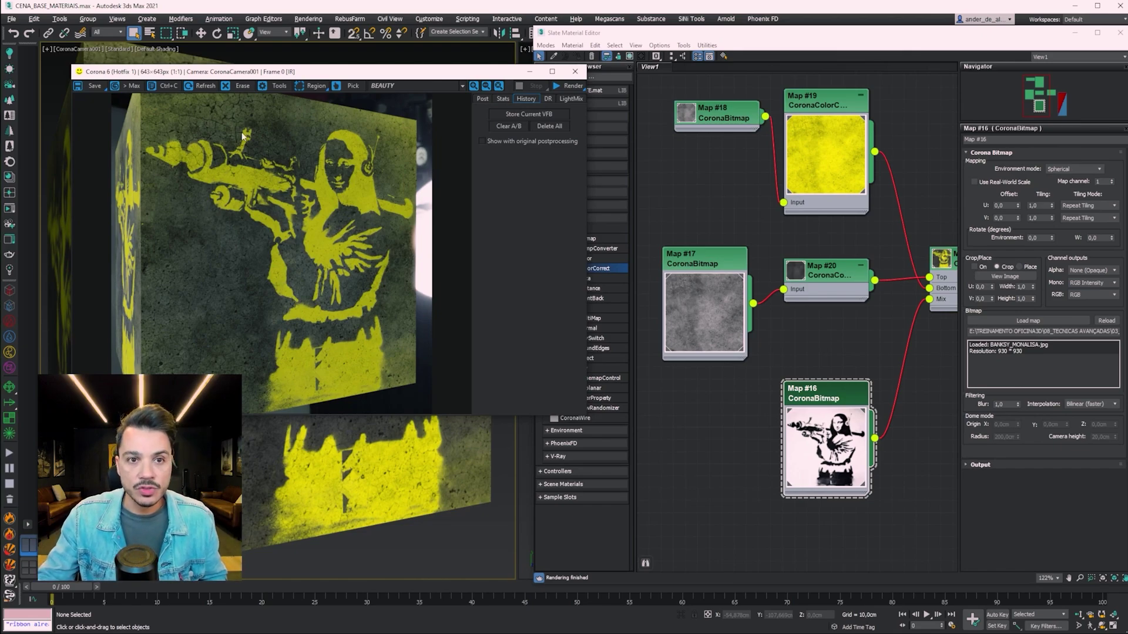
Wire Map #19 yellow texture to CoronaMix Top and Map #20 dark concrete to Bottom, then render
drag(844, 275, 831, 287)
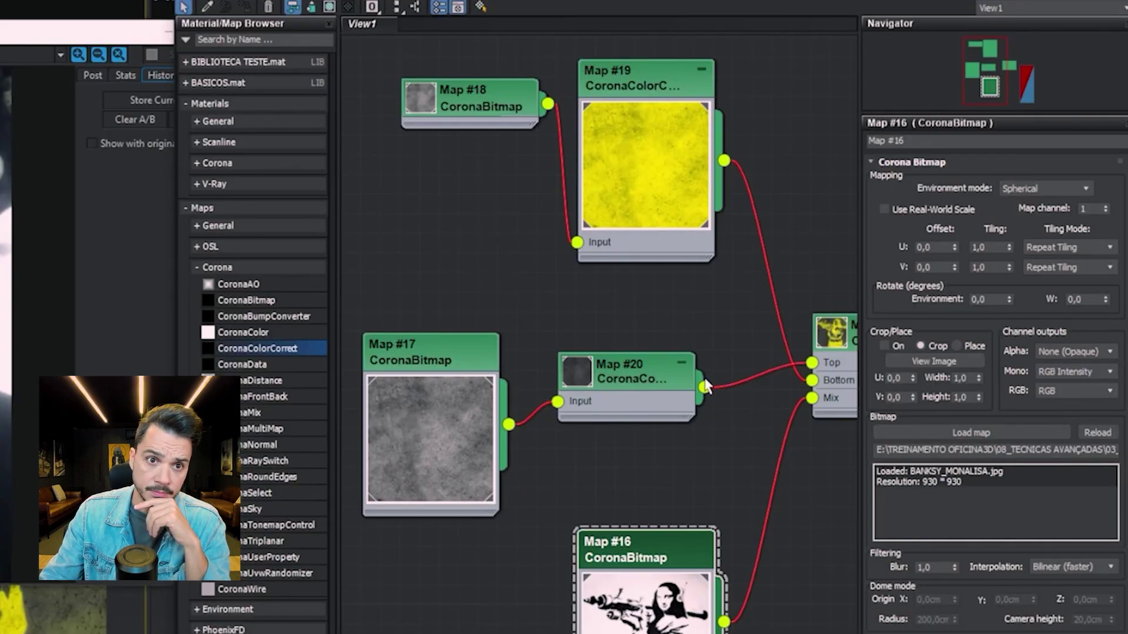
drag(729, 384, 812, 380)
drag(724, 160, 812, 363)
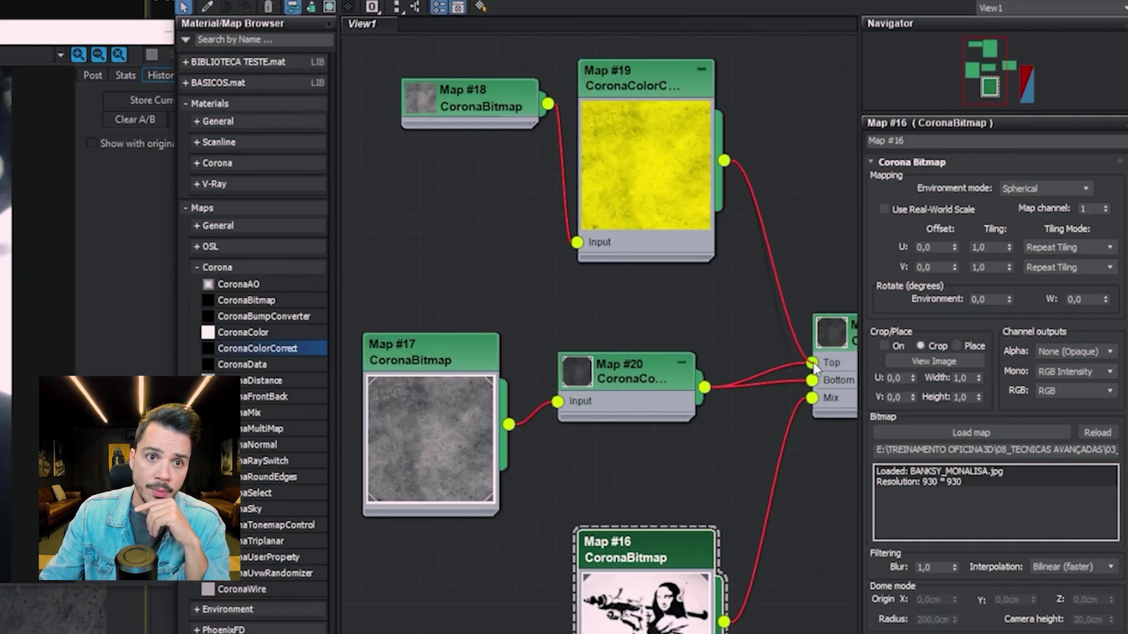
click(245, 59)
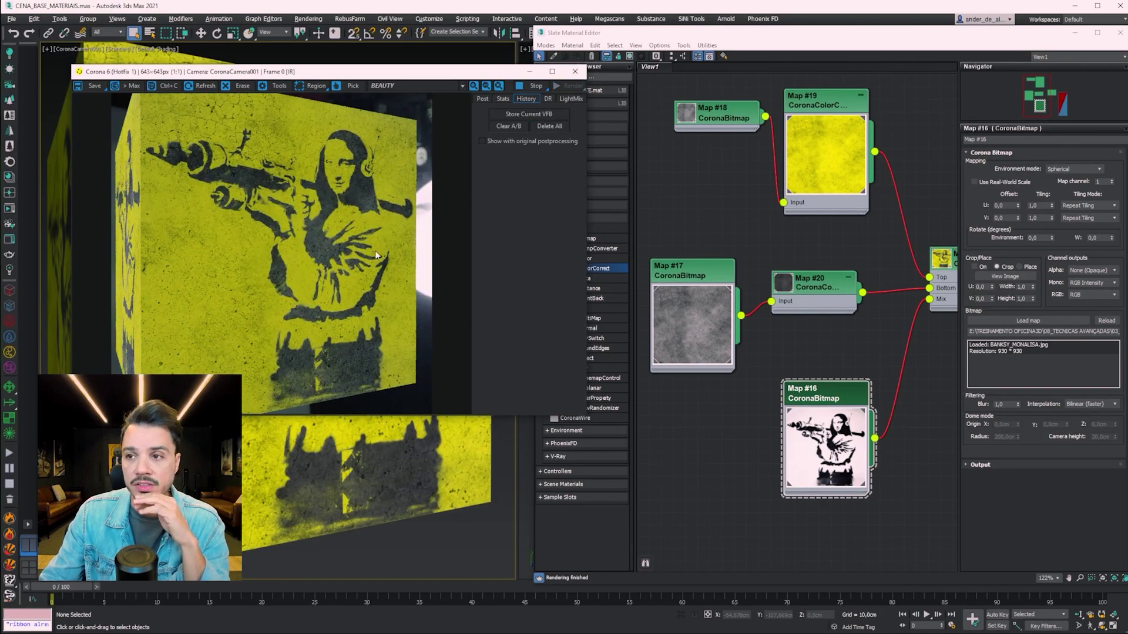
click(837, 395)
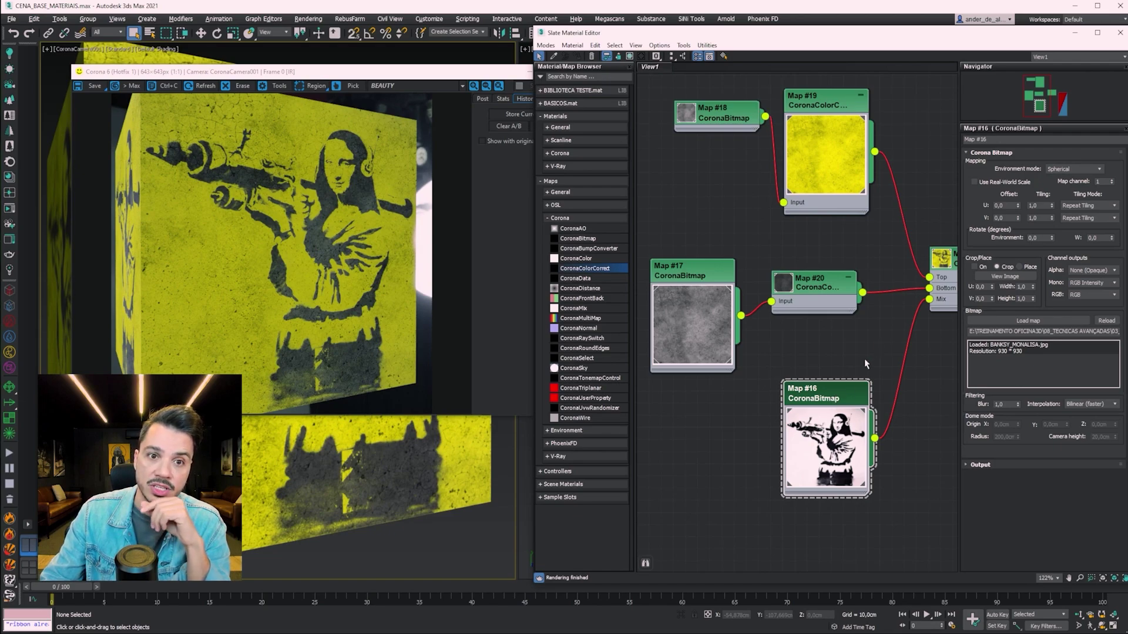
Add a CoronaColorCorrect (Map #21) fed by Map #16 and plug it into the CoronaMix Mix input
click(840, 301)
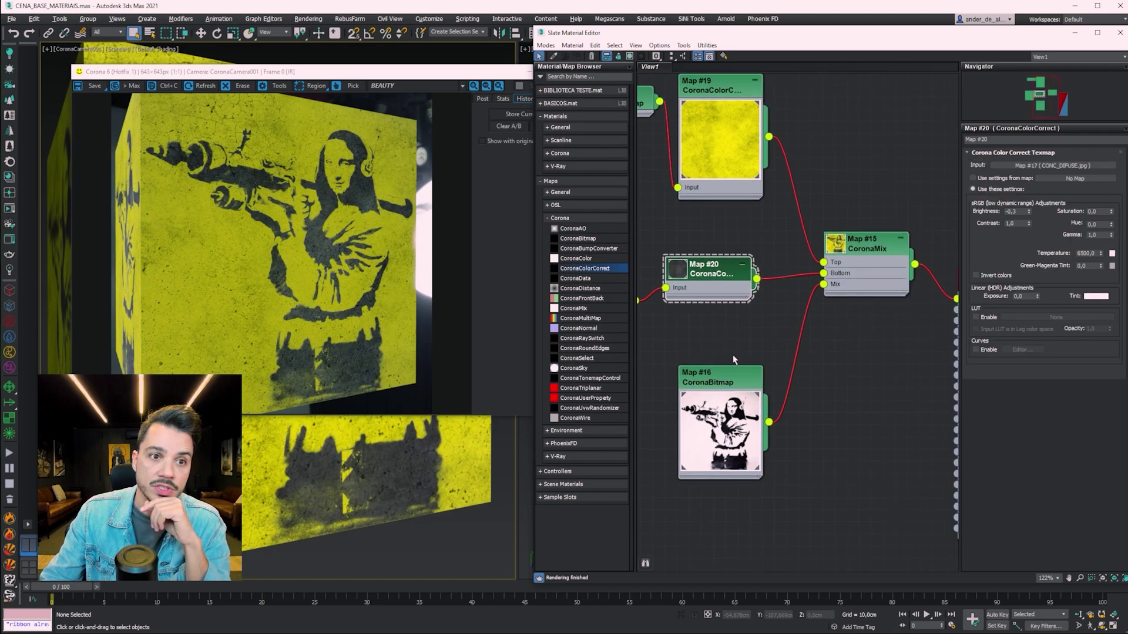
middle_drag(894, 445, 832, 392)
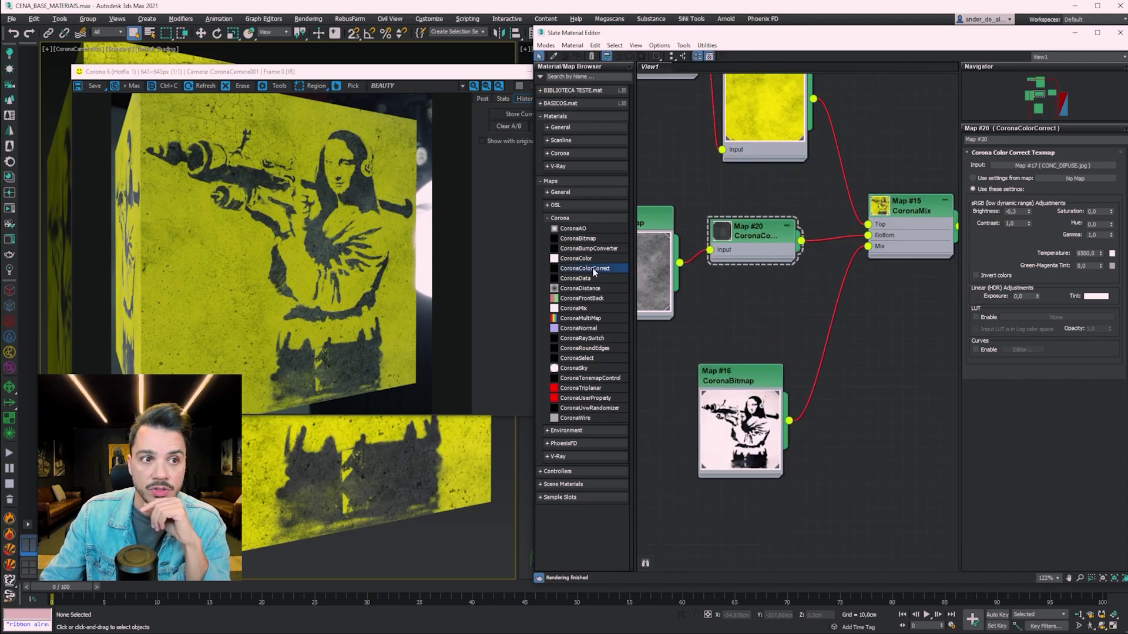
drag(882, 362, 883, 362)
drag(867, 246, 788, 411)
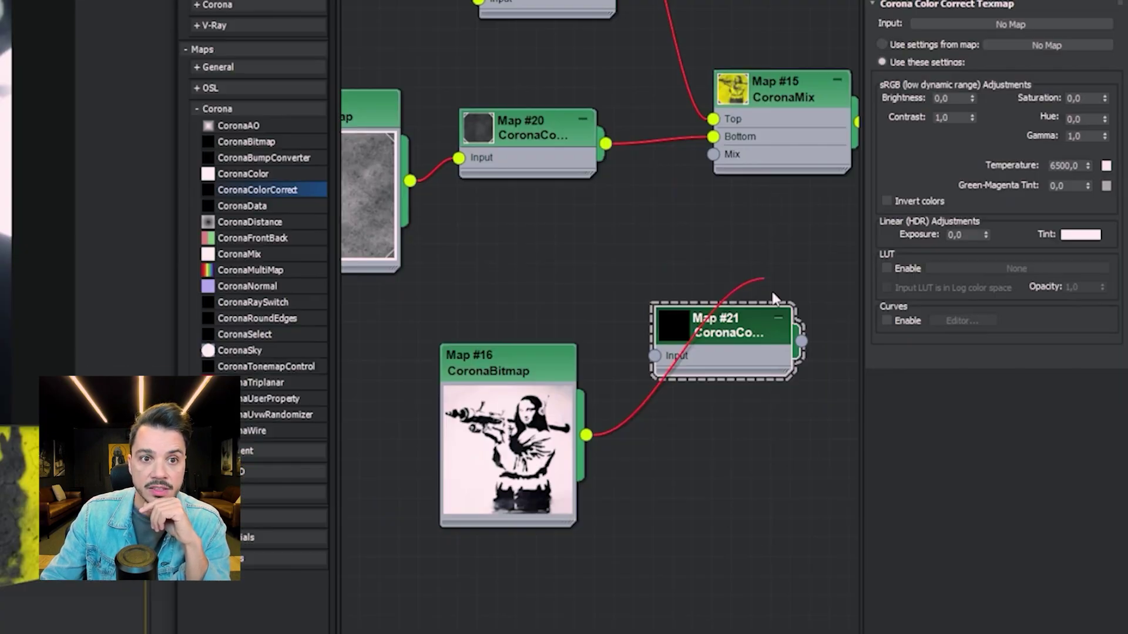
drag(585, 418, 655, 355)
drag(712, 154, 801, 341)
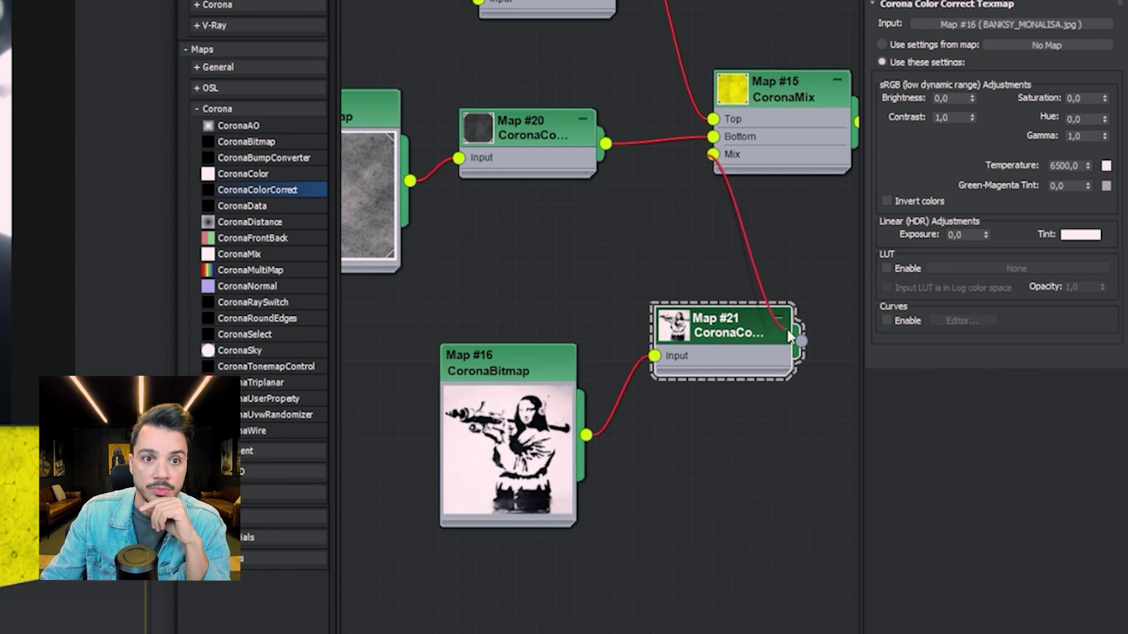
drag(717, 328, 612, 326)
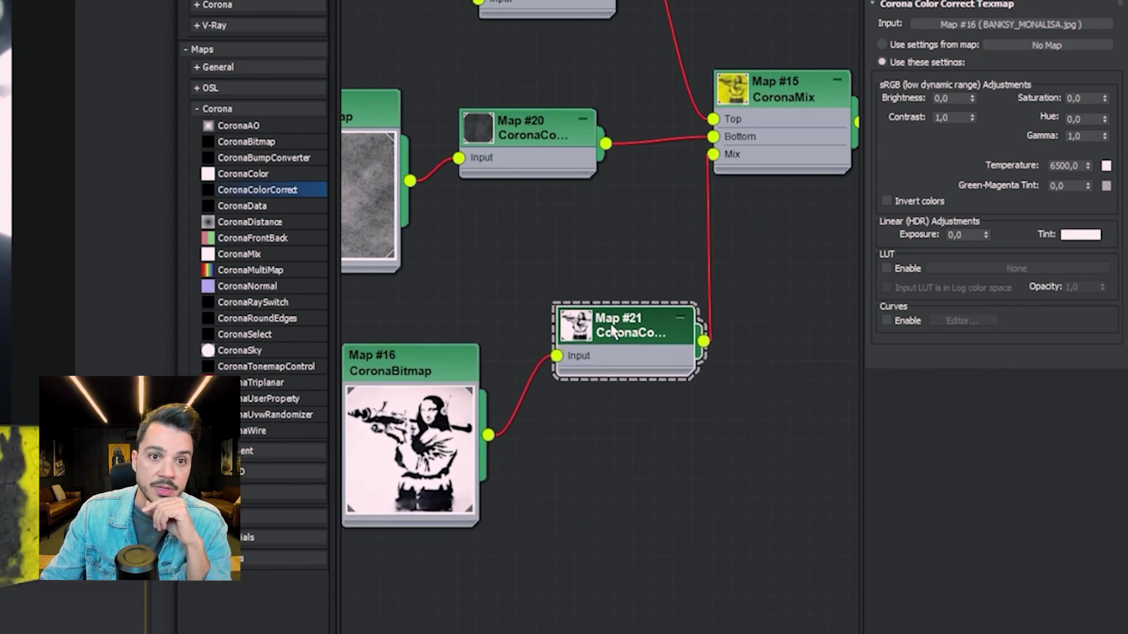
Enable Invert colors on Map #21 and render to see the yellow stencil on dark concrete
click(933, 201)
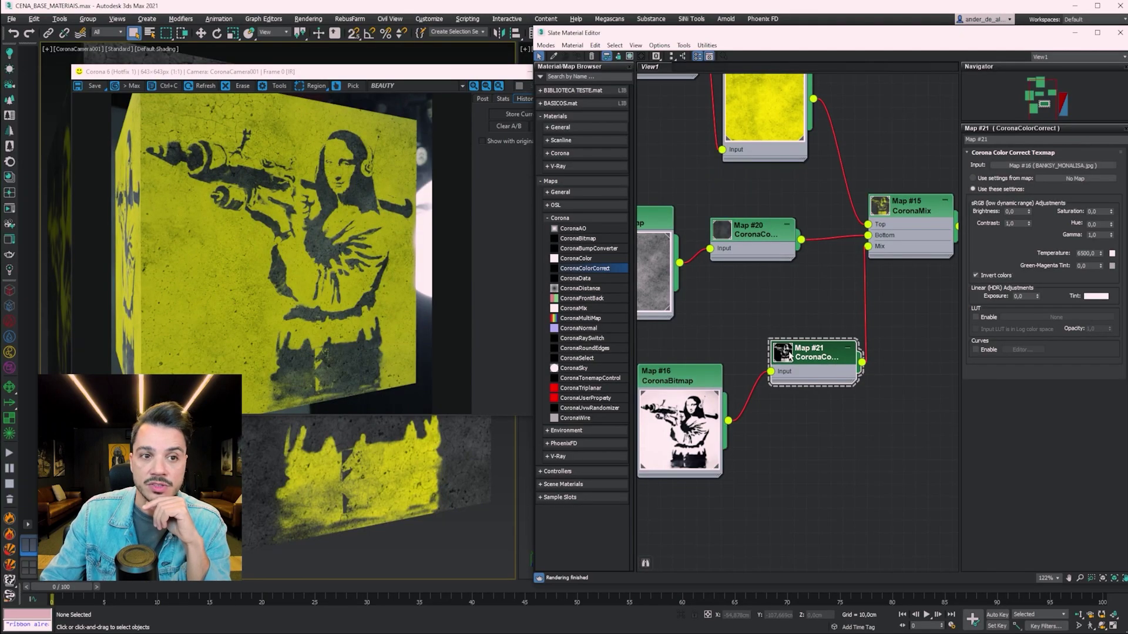
double_click(784, 352)
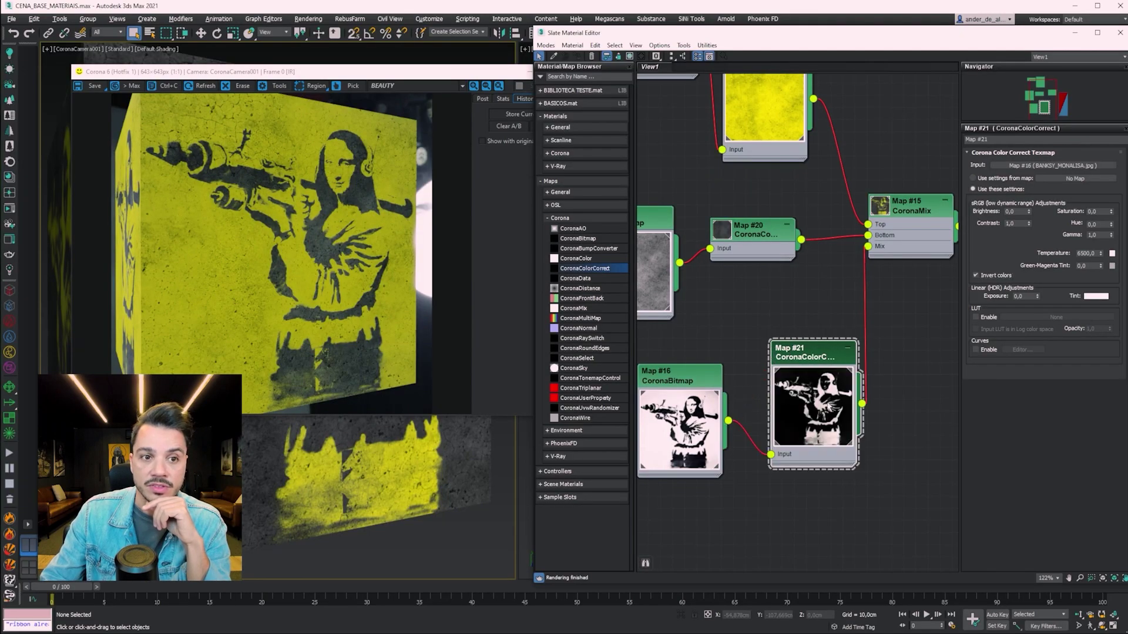
click(524, 94)
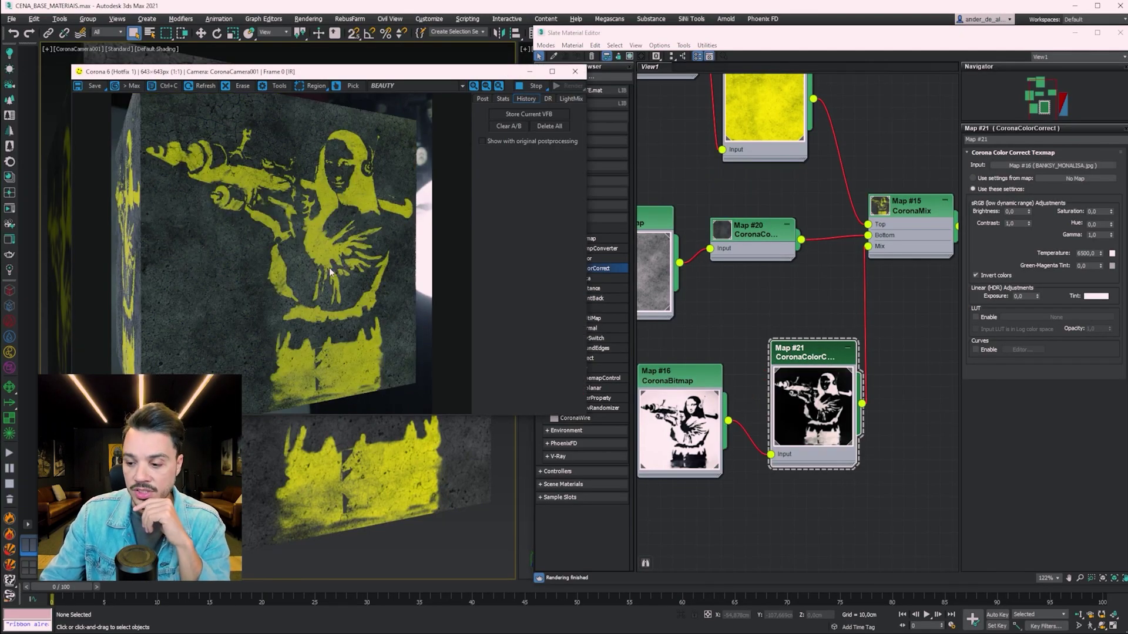
click(528, 88)
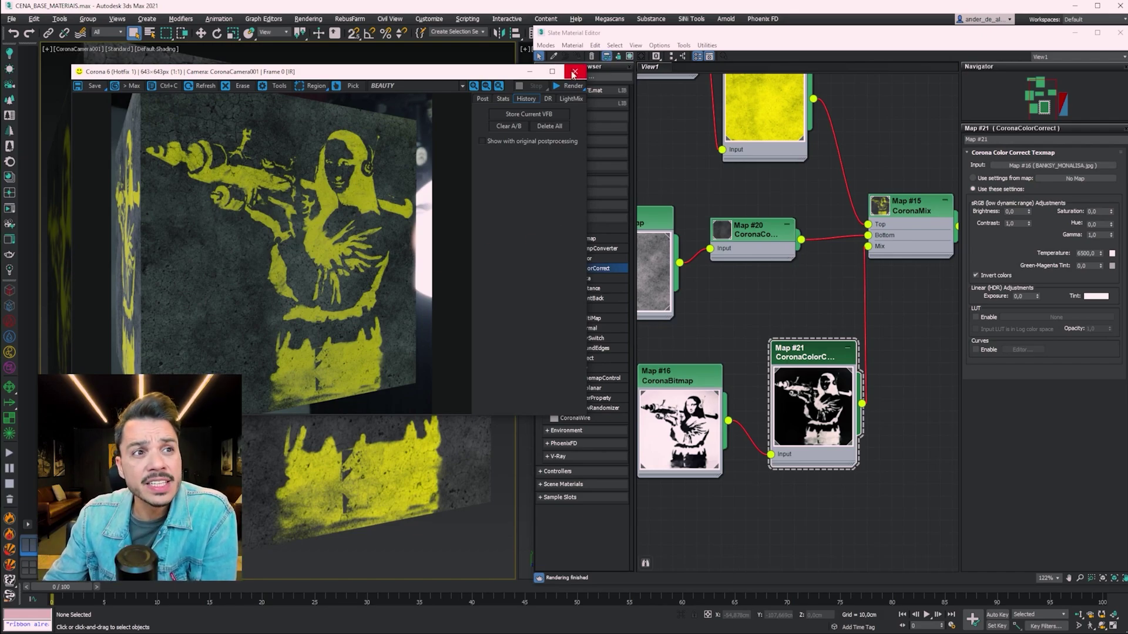
Close the render window and nudge the Map #16 Mona Lisa bitmap node up and right
click(575, 72)
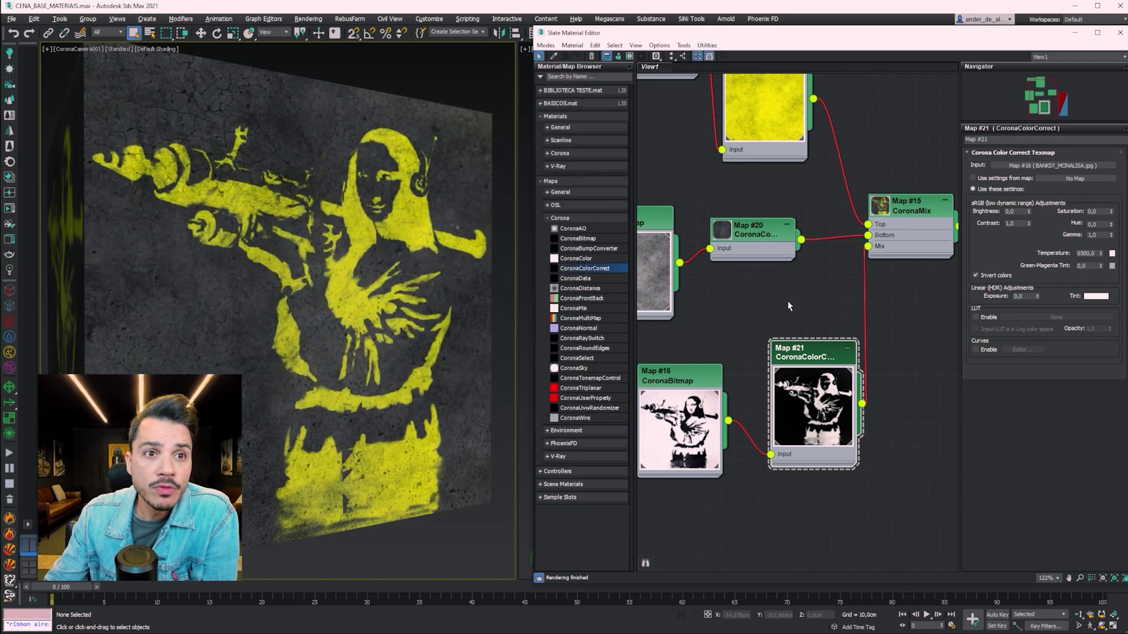
middle_drag(873, 298, 807, 339)
click(843, 258)
middle_drag(843, 259, 892, 230)
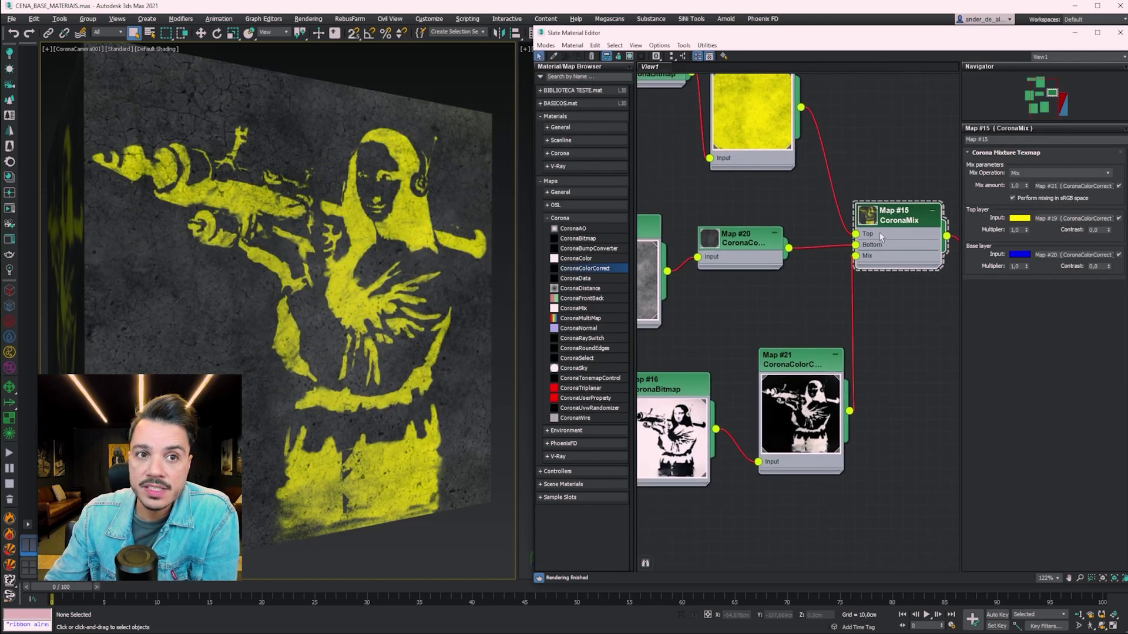
scroll(881, 237, down, 1)
click(775, 420)
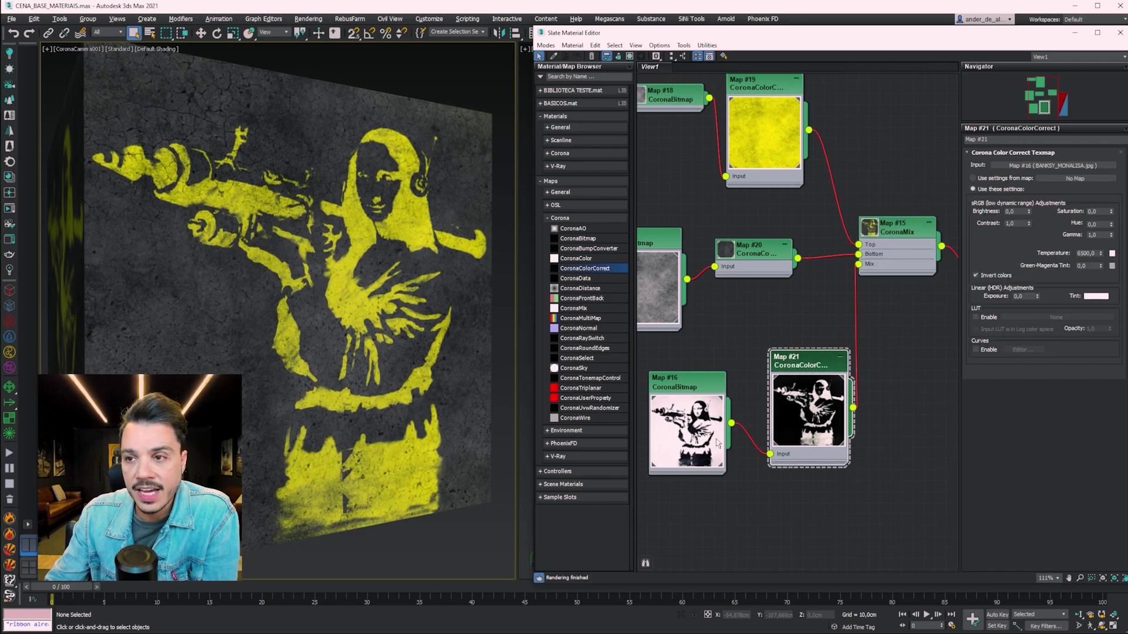
drag(716, 443, 738, 422)
Frame the node network, enlarge the Map #20 preview and select the CoronaMix node
scroll(786, 399, down, 1)
mouse_move(786, 398)
middle_down()
mouse_move(813, 468)
mouse_move(842, 285)
middle_up()
scroll(845, 284, up, 3)
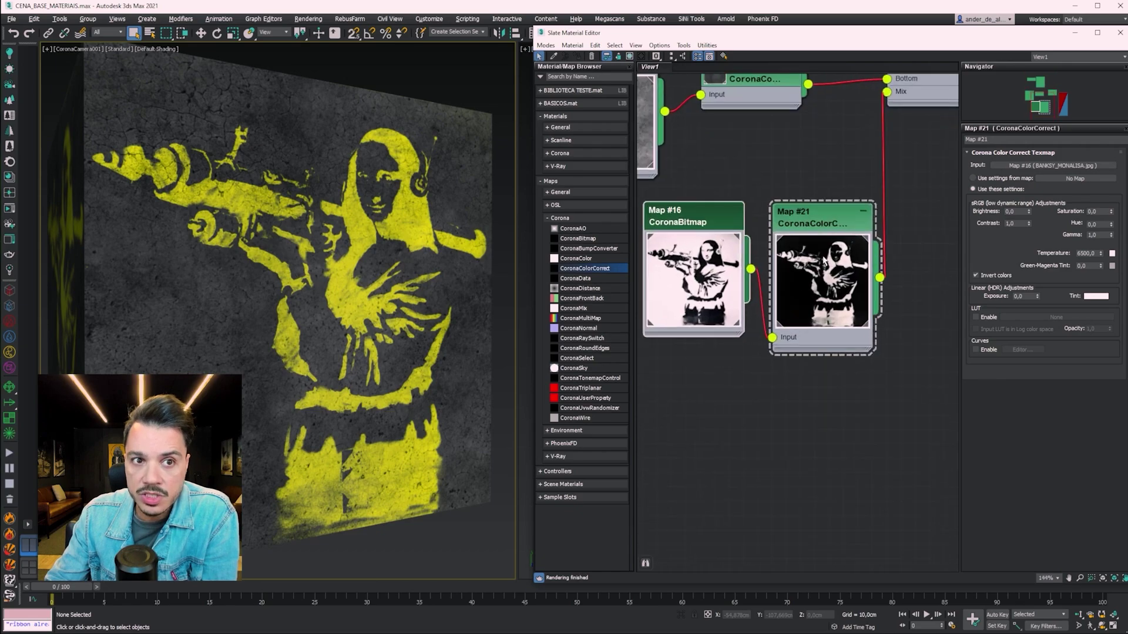
scroll(845, 284, up, 4)
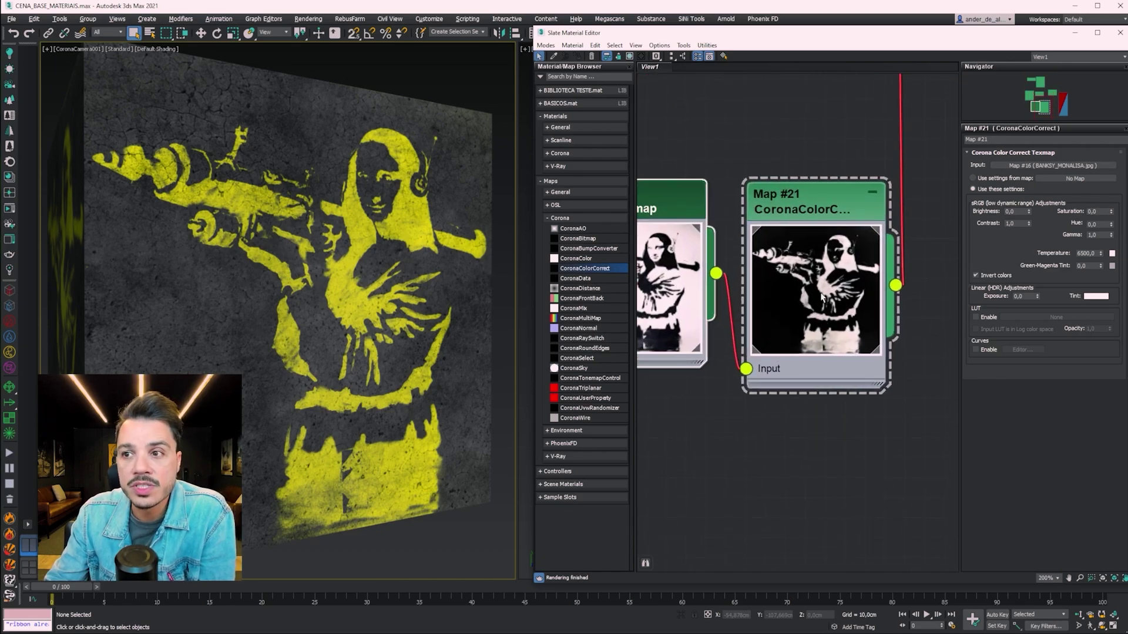
scroll(808, 319, down, 1)
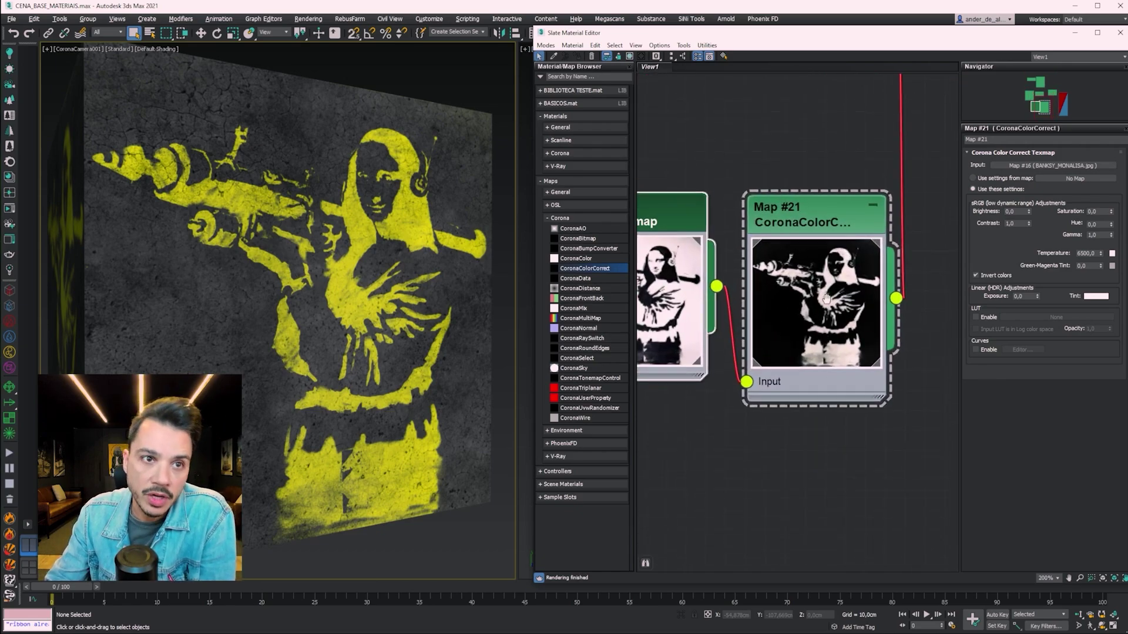
middle_drag(814, 225, 831, 450)
scroll(916, 403, down, 5)
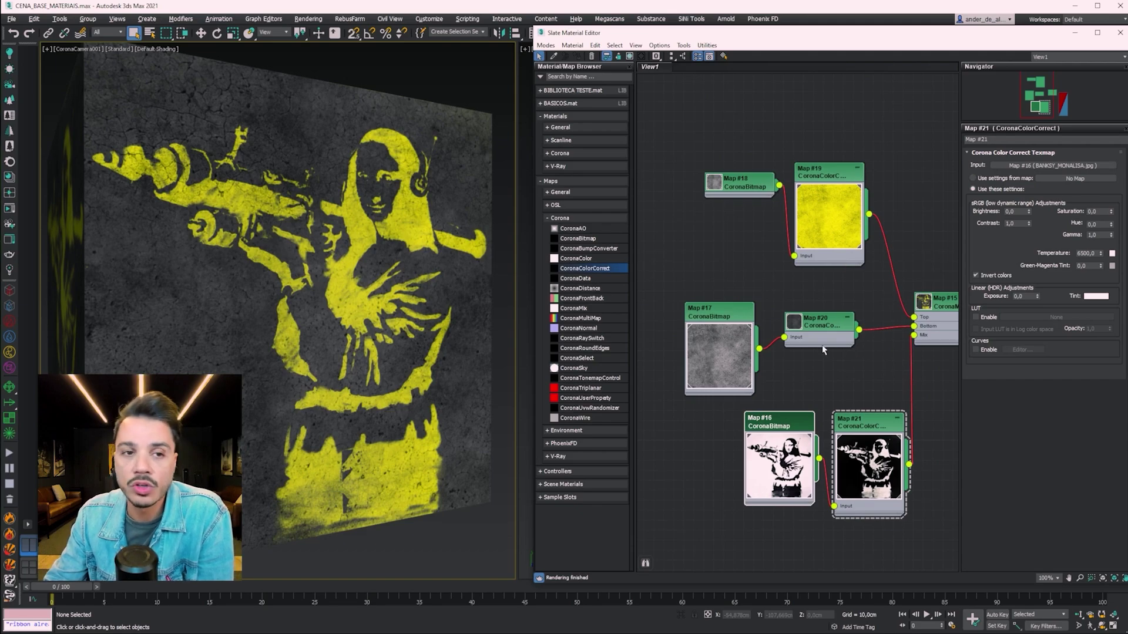
double_click(804, 332)
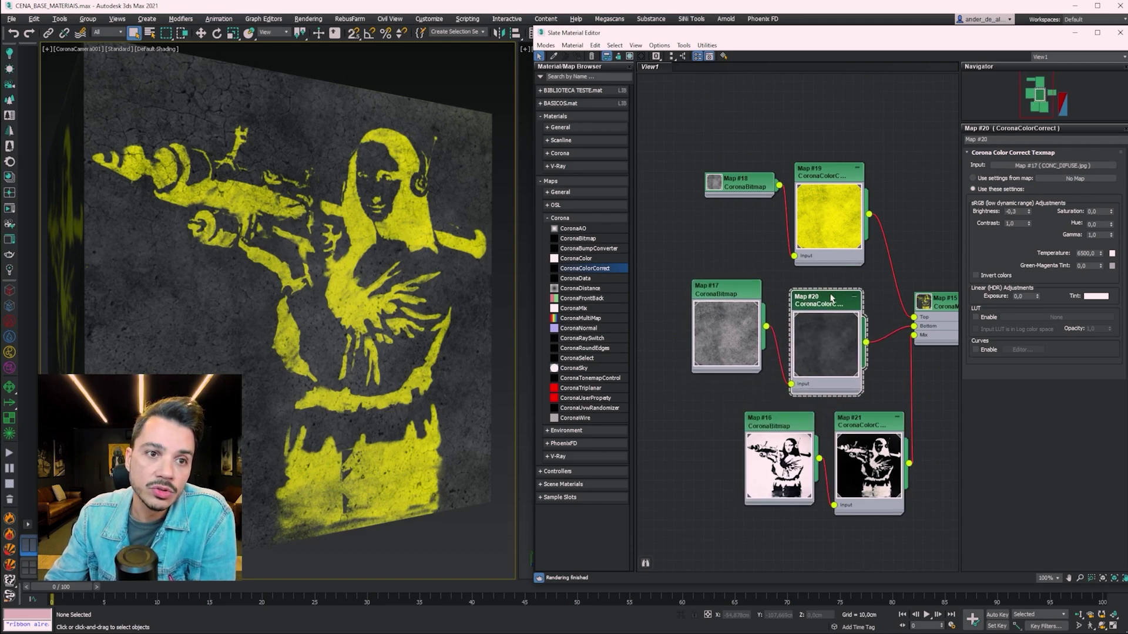
middle_drag(881, 309, 792, 304)
click(862, 301)
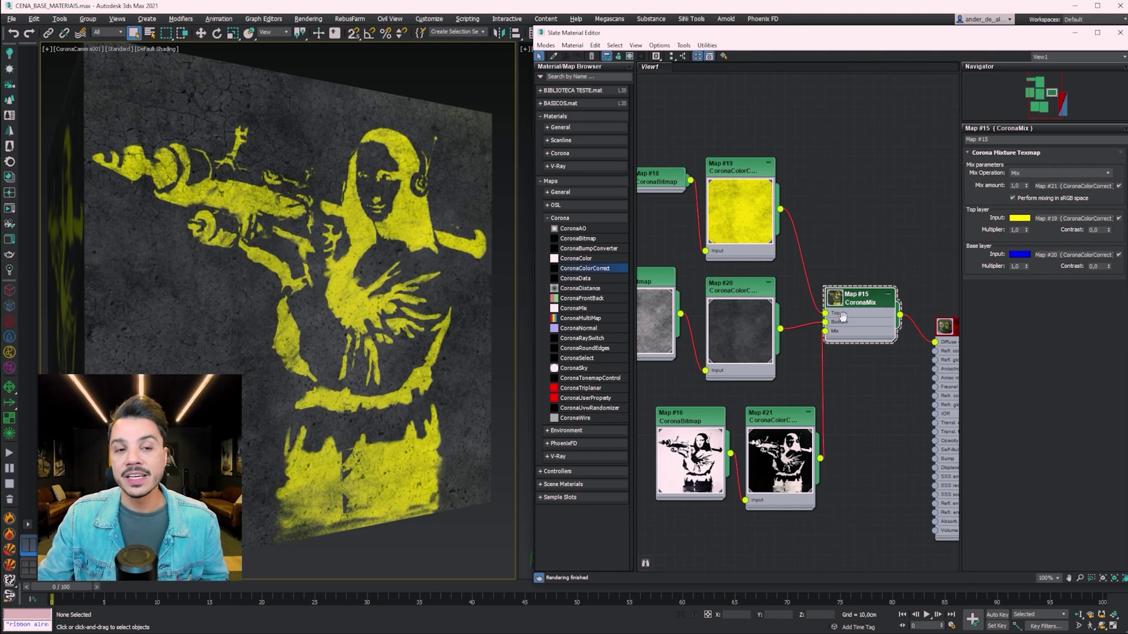
middle_drag(842, 315, 894, 286)
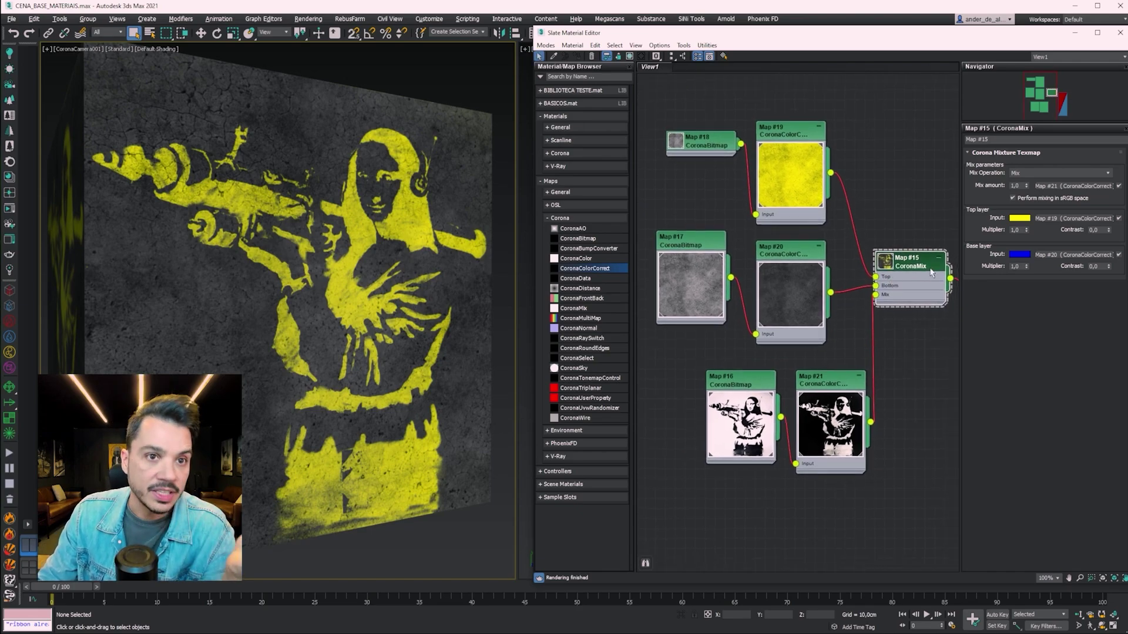
middle_drag(916, 319, 812, 281)
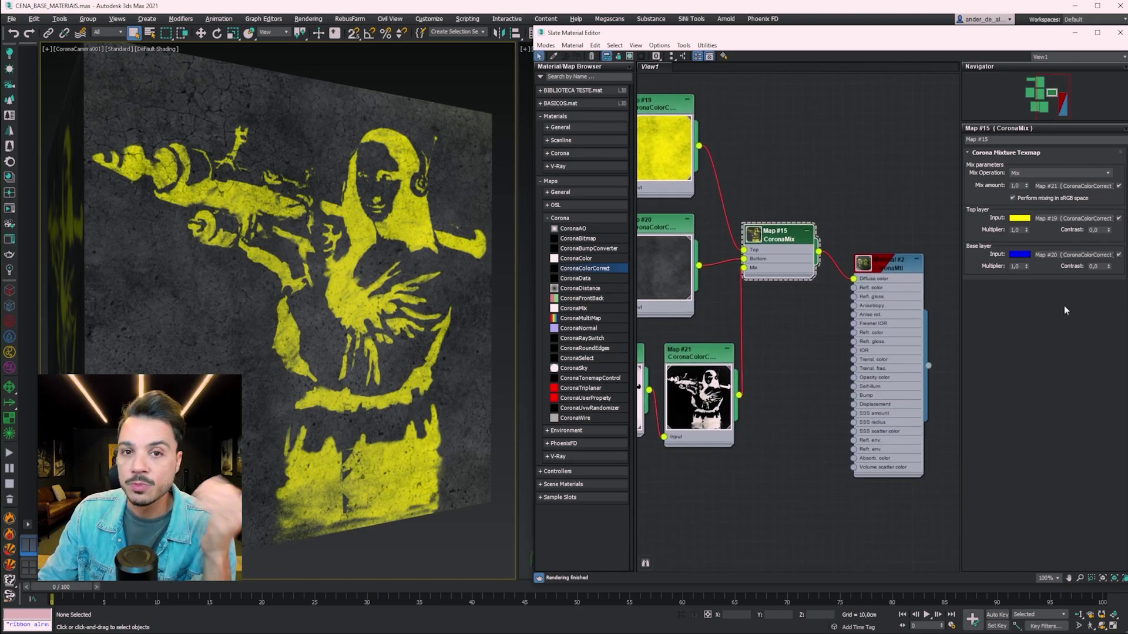